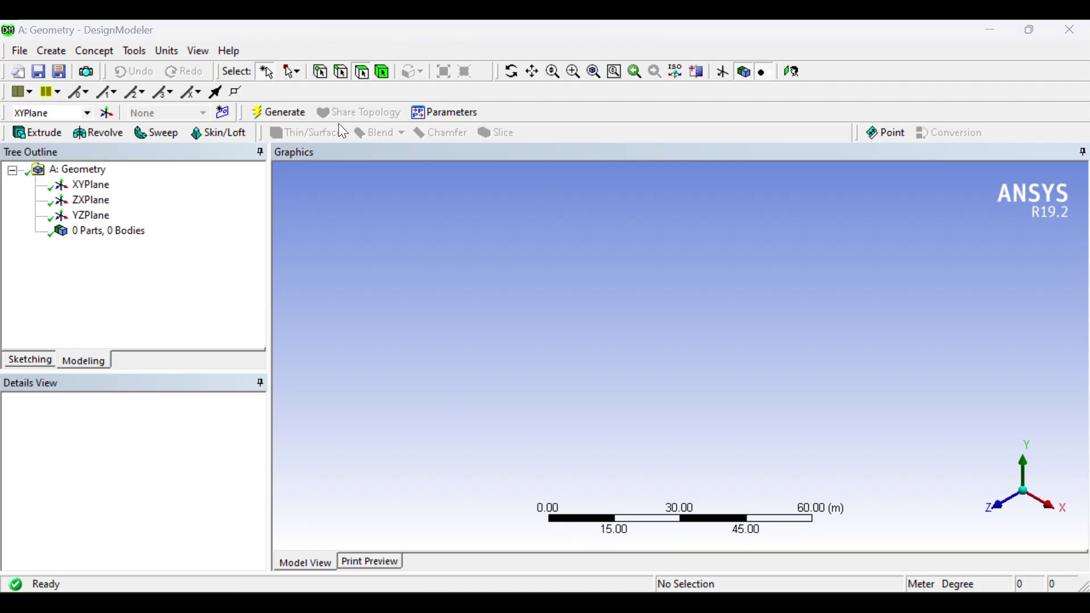
Set the units to millimetres and view the XY plane face-on for sketching
{"action": "left_click", "coordinate": [93, 188]}
{"action": "left_click", "coordinate": [164, 54]}
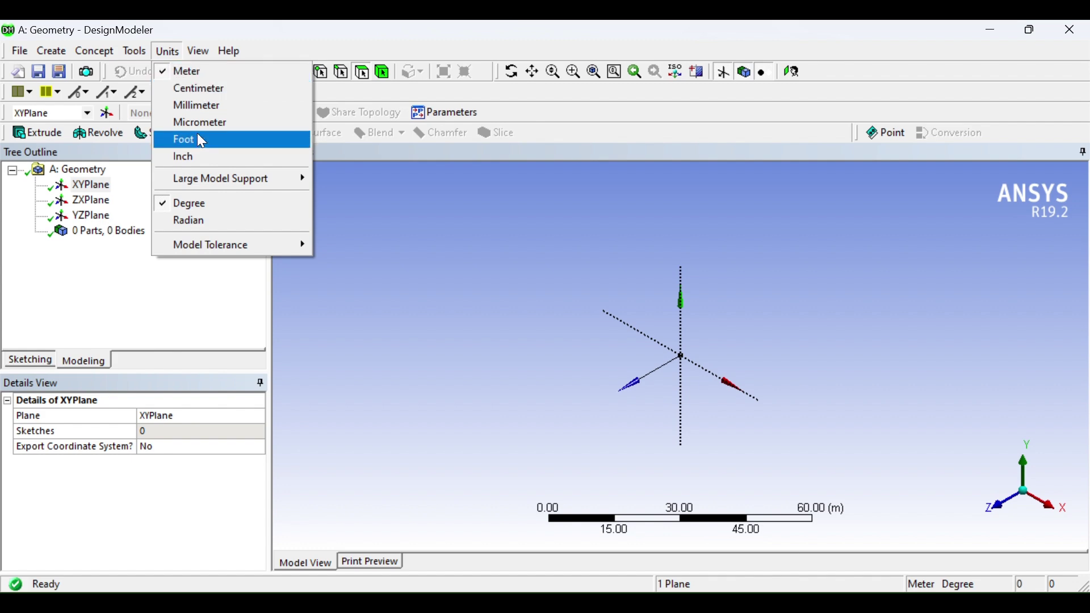
{"action": "left_click", "coordinate": [204, 105]}
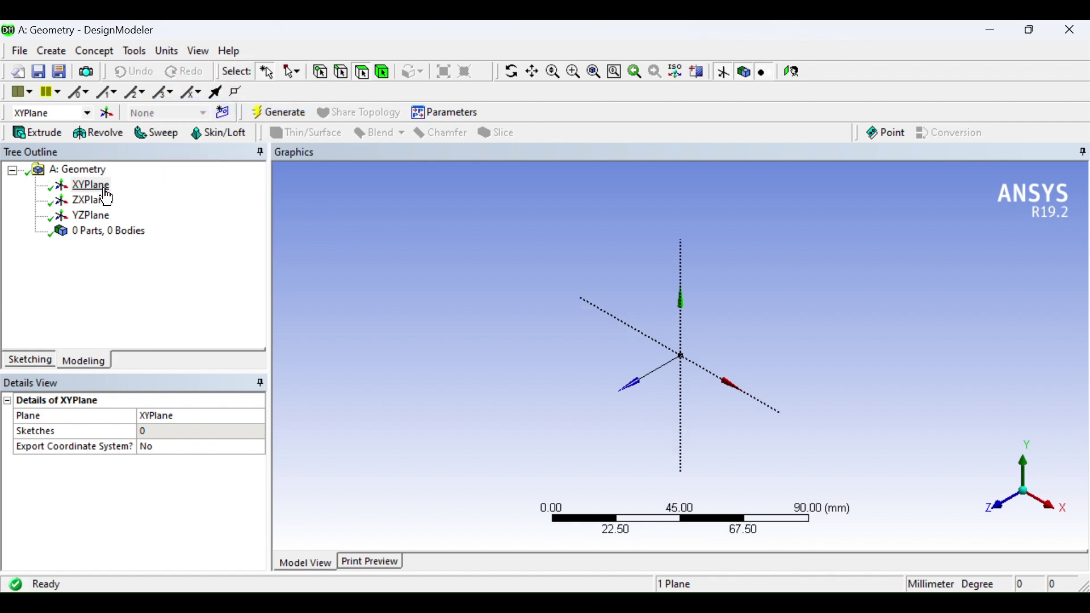
{"action": "left_click", "coordinate": [793, 72]}
{"action": "left_click", "coordinate": [25, 361]}
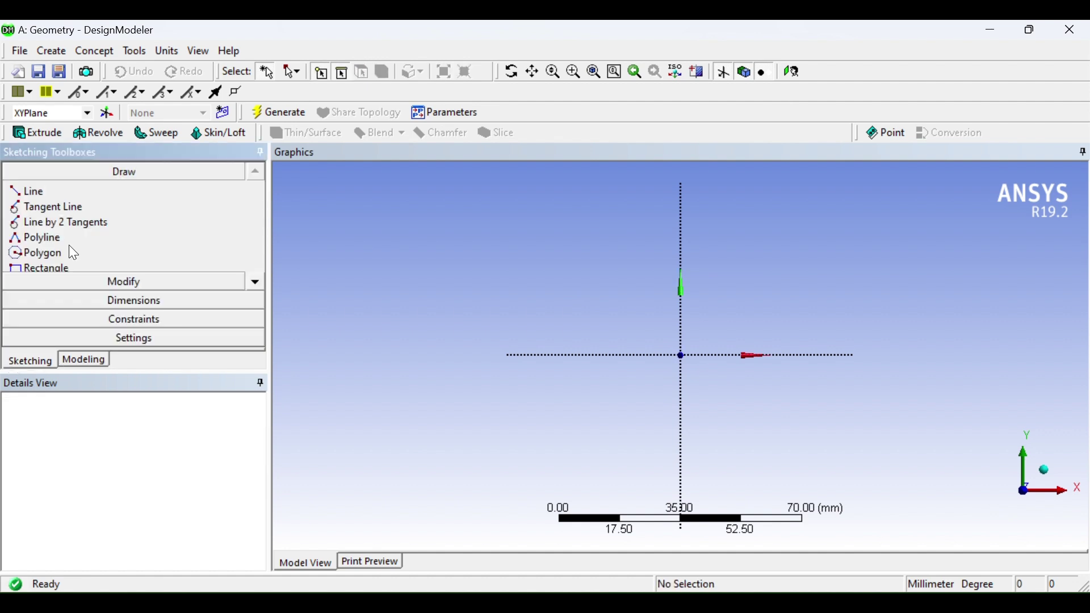
Draw a closed, stepped eight-edge polyline from the origin, about 52 mm wide and 32 mm high, with its lower end on the Y axis
{"action": "left_click", "coordinate": [65, 238]}
{"action": "scroll", "coordinate": [698, 341], "scroll_direction": "up", "scroll_amount": 3}
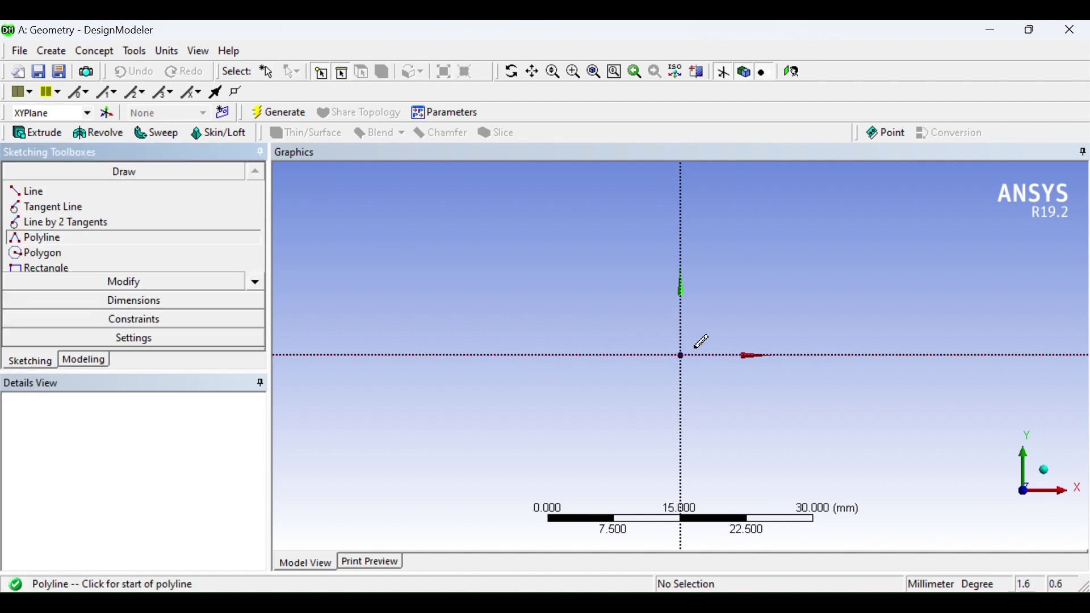
{"action": "left_click", "coordinate": [682, 355]}
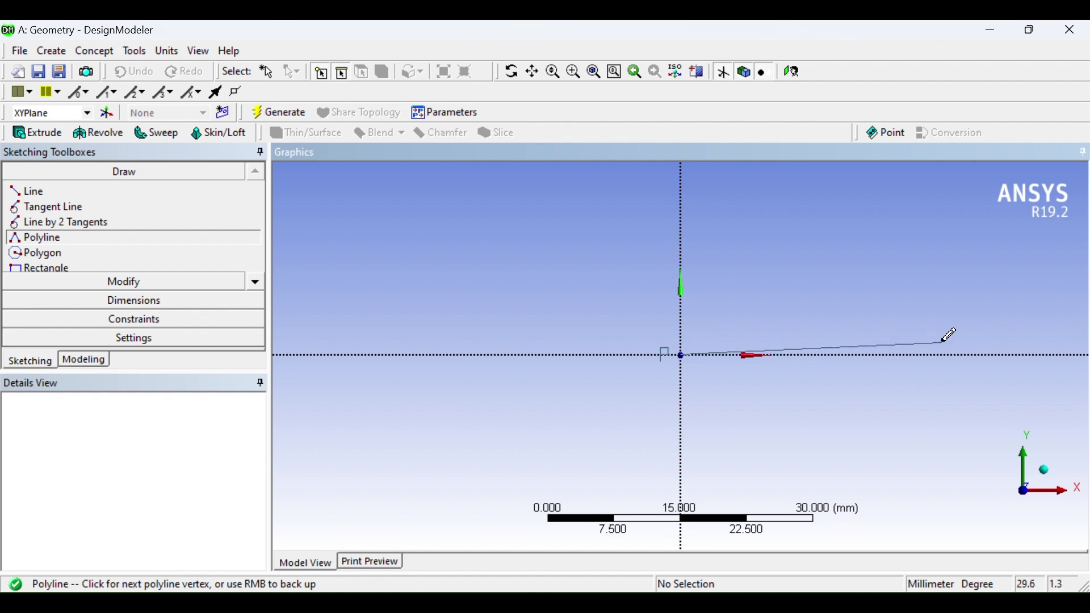
{"action": "left_click", "coordinate": [973, 355]}
{"action": "scroll", "coordinate": [968, 238], "scroll_direction": "down", "scroll_amount": 2}
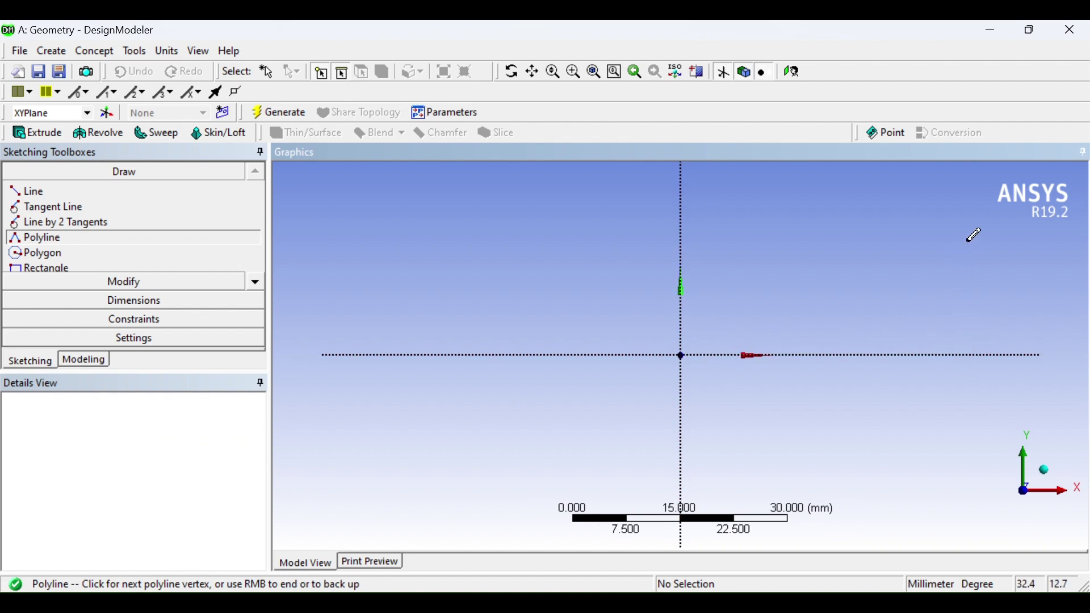
{"action": "left_click", "coordinate": [857, 223]}
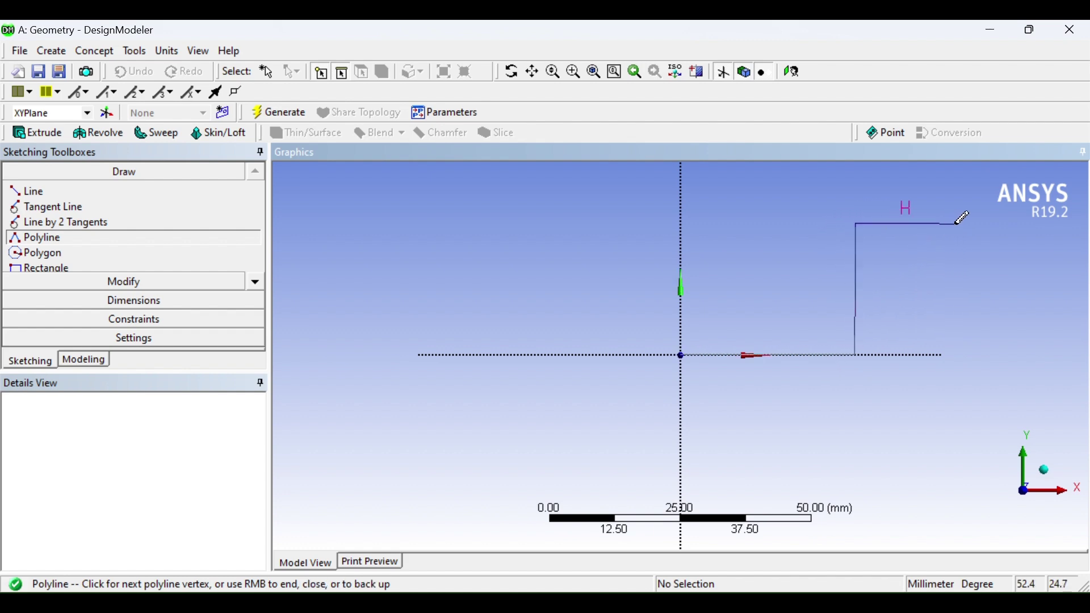
{"action": "left_click", "coordinate": [956, 223]}
{"action": "left_click", "coordinate": [957, 186]}
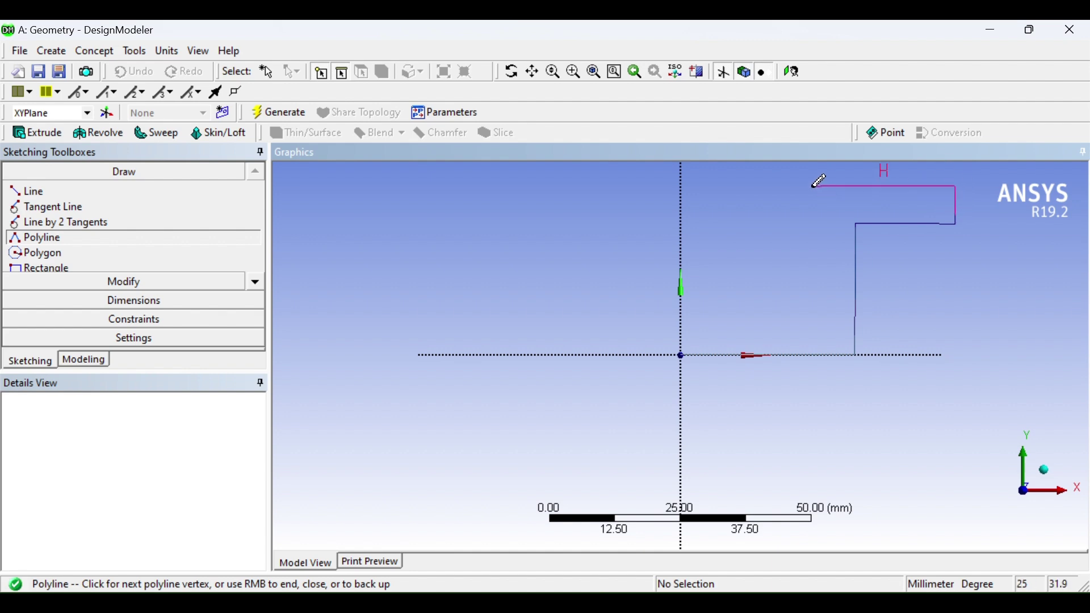
{"action": "left_click", "coordinate": [813, 186]}
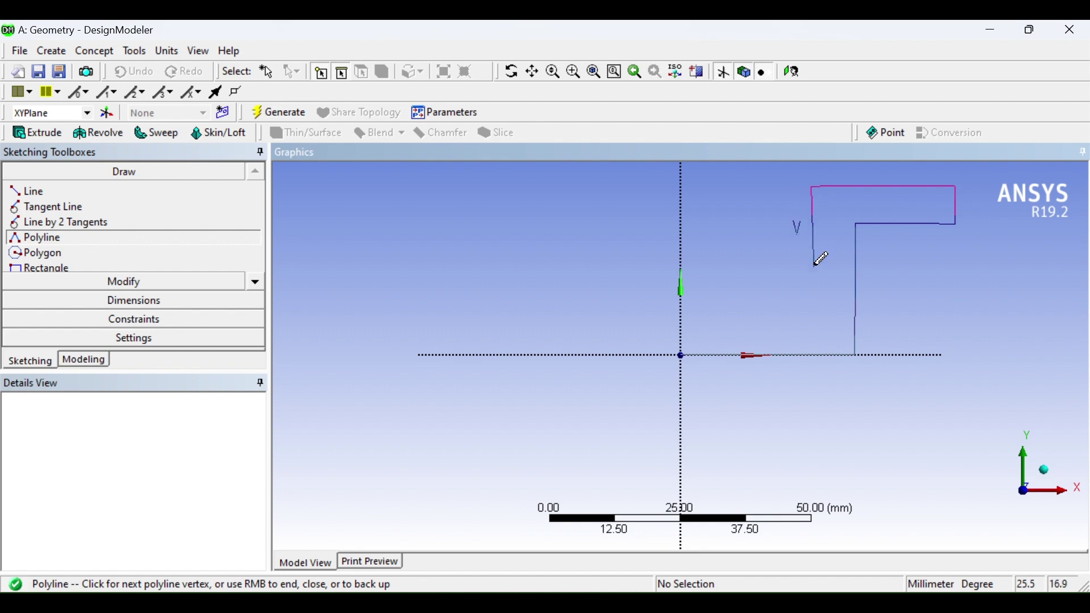
{"action": "key", "text": "Escape"}
{"action": "left_click", "coordinate": [816, 336]}
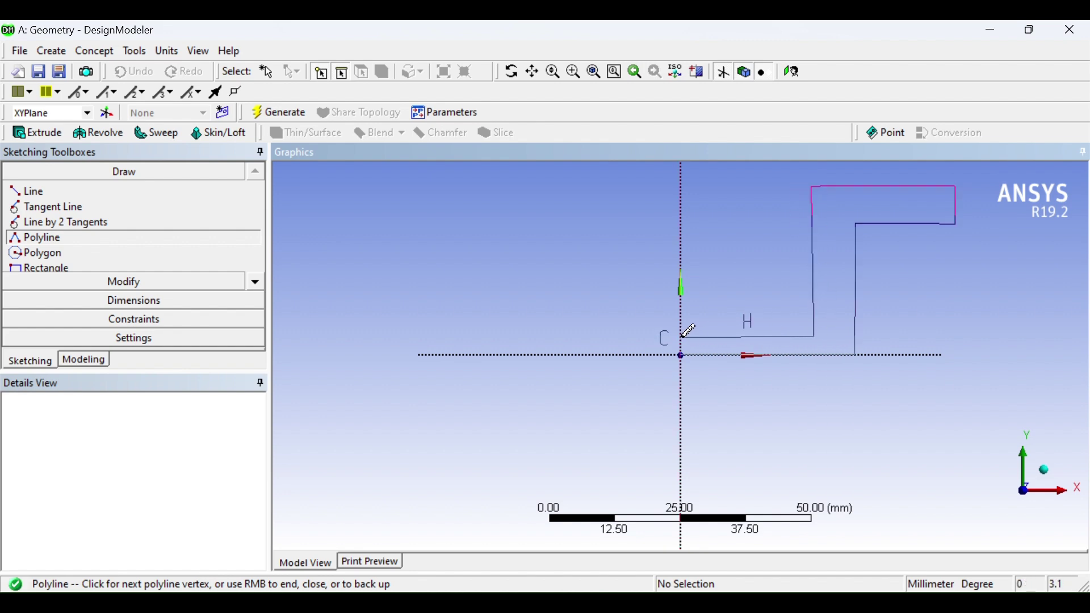
{"action": "left_click", "coordinate": [683, 337]}
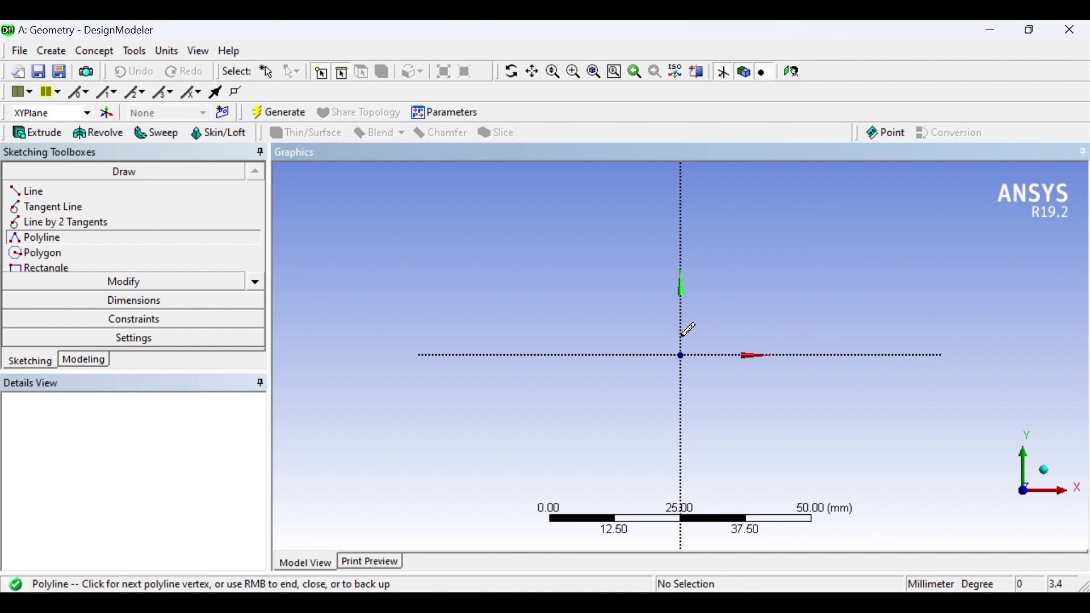
{"action": "right_click", "coordinate": [682, 340]}
{"action": "left_click", "coordinate": [727, 363]}
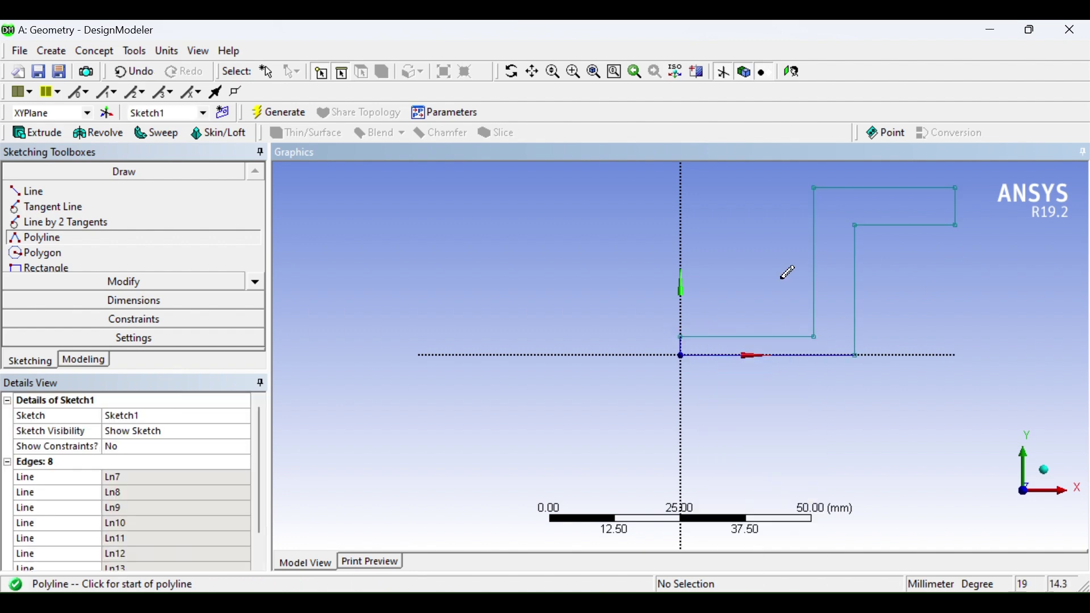
Dimension the two short vertical end edges of the stepped profile and set both to 4 mm
{"action": "left_click", "coordinate": [143, 297]}
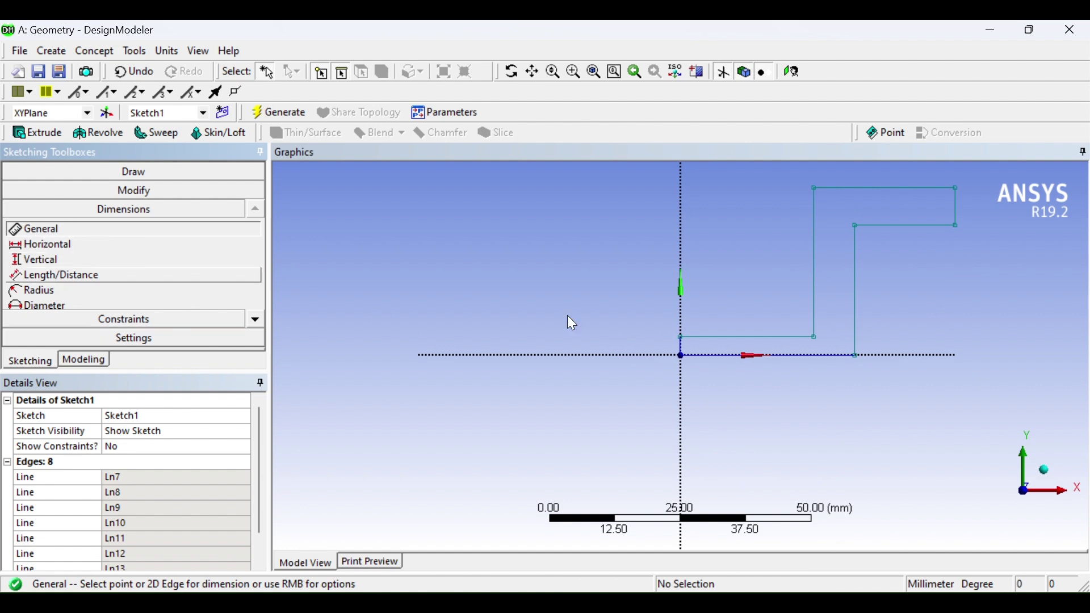
{"action": "left_click", "coordinate": [683, 349]}
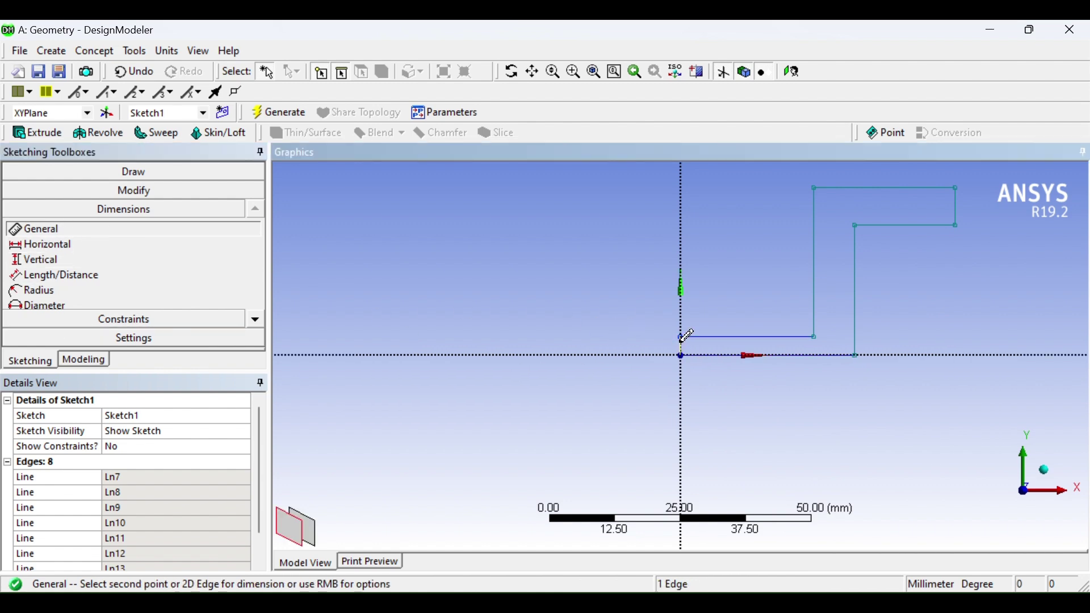
{"action": "left_click", "coordinate": [534, 341]}
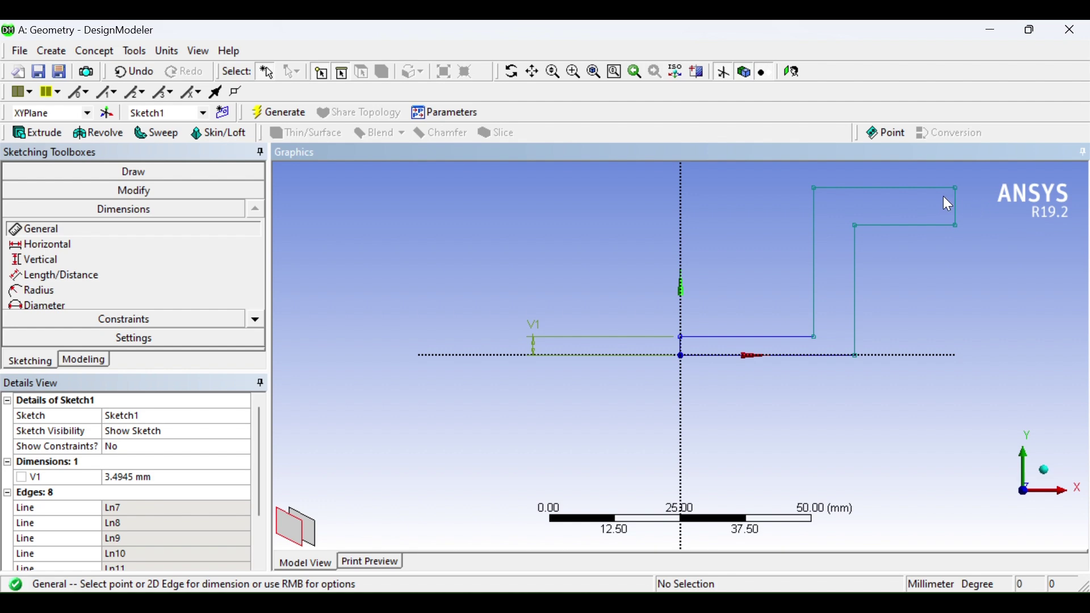
{"action": "left_click", "coordinate": [957, 214]}
{"action": "left_click", "coordinate": [1011, 219]}
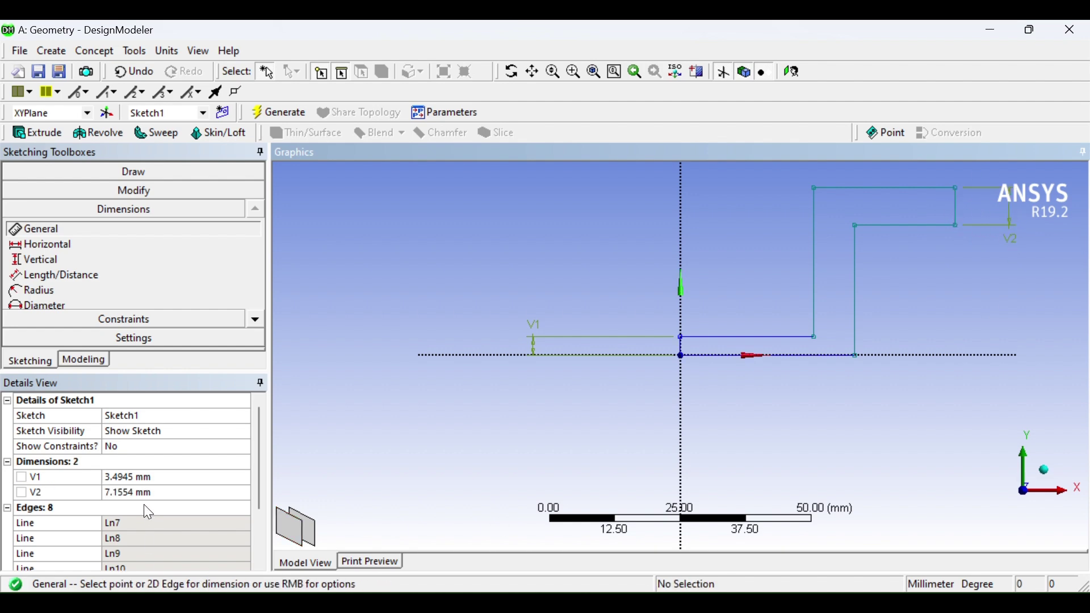
{"action": "left_click", "coordinate": [146, 477]}
{"action": "type", "text": "4"}
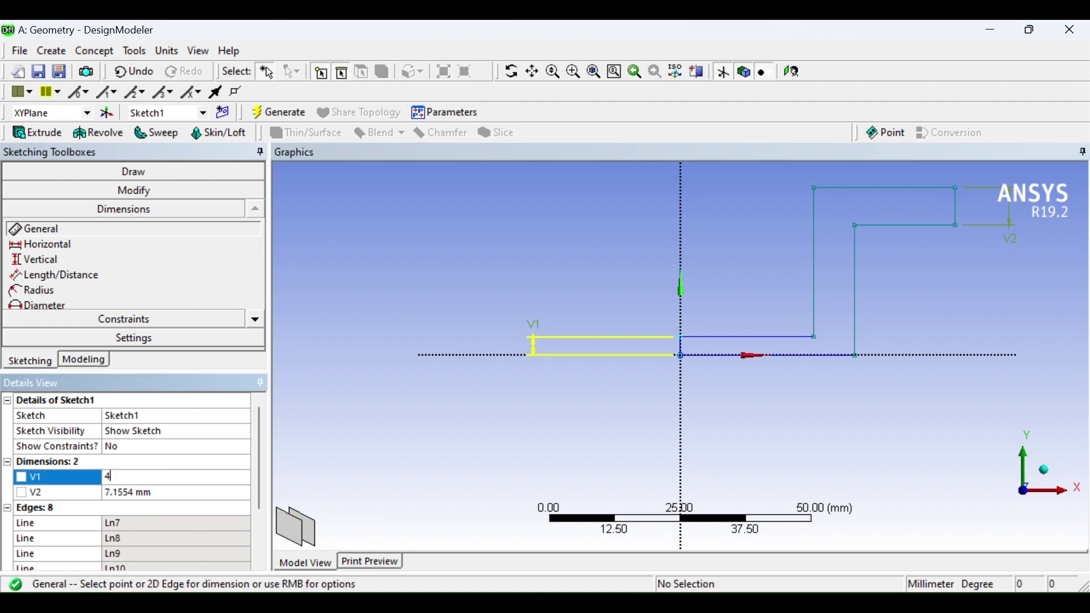
{"action": "left_click", "coordinate": [149, 493]}
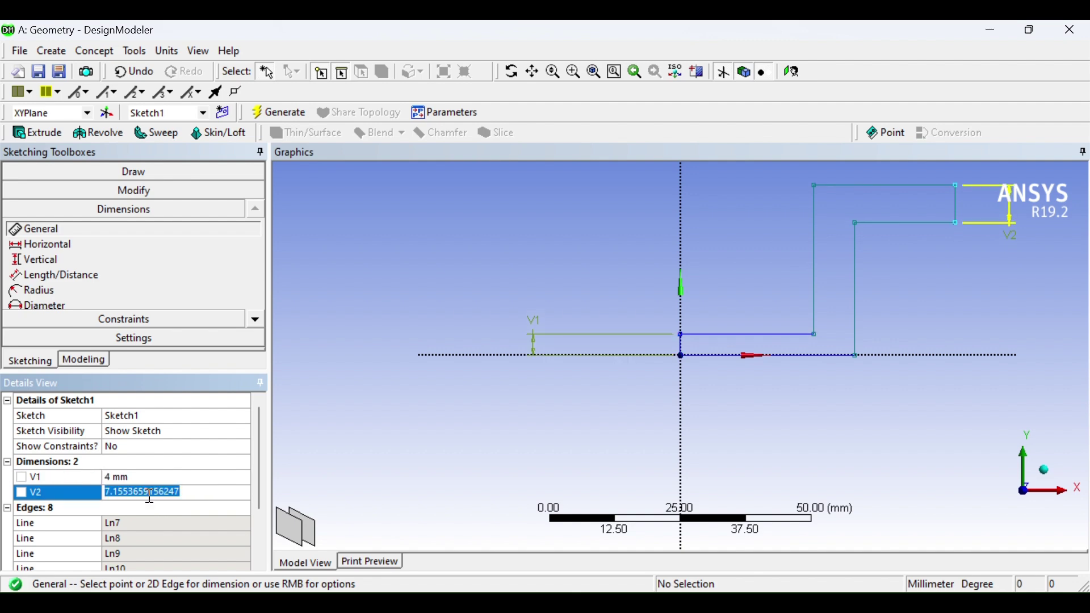
{"action": "type", "text": "4"}
{"action": "key", "text": "Return"}
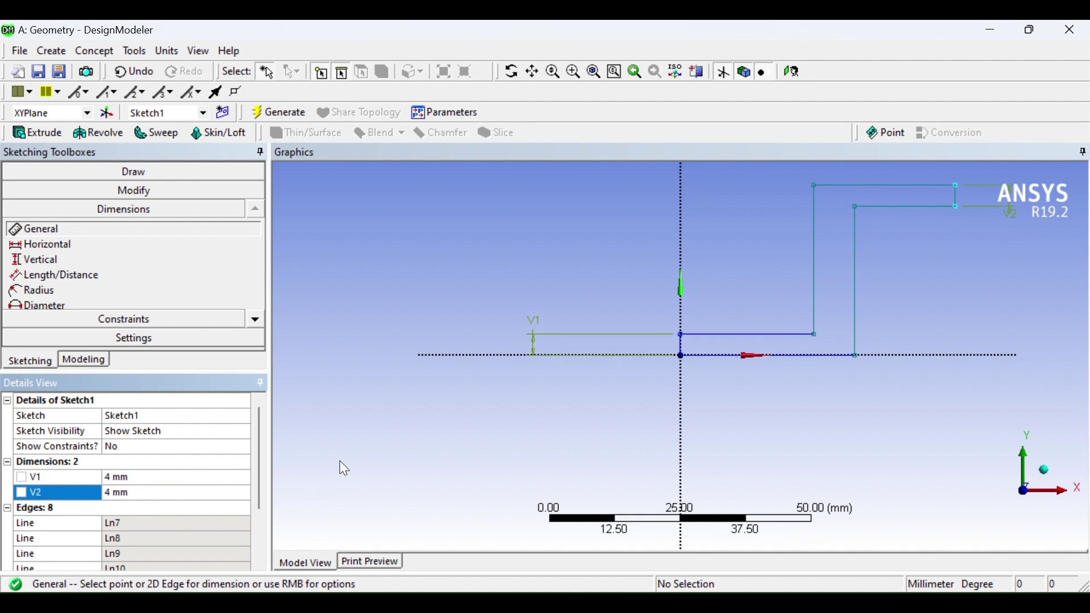
Display the sketch dimensions by value instead of by name
{"action": "left_click", "coordinate": [134, 336]}
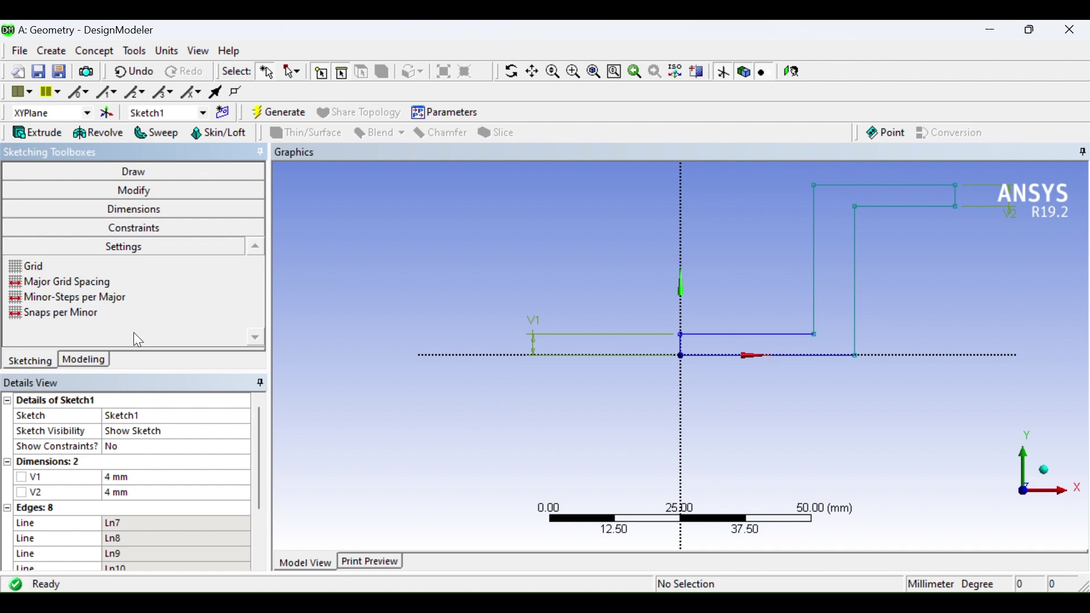
{"action": "left_click", "coordinate": [141, 215]}
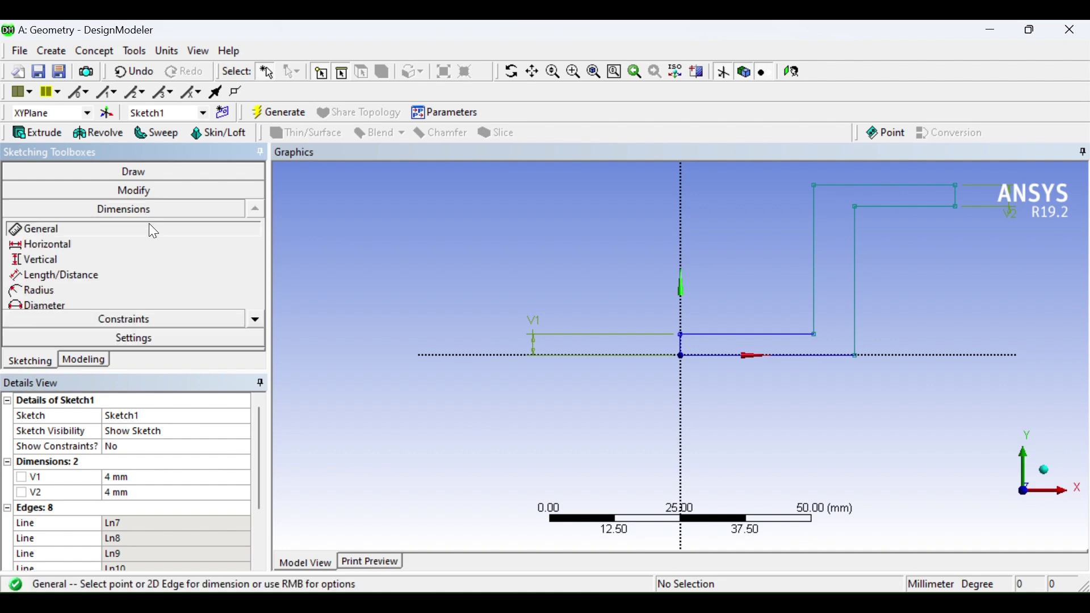
{"action": "left_click", "coordinate": [256, 322]}
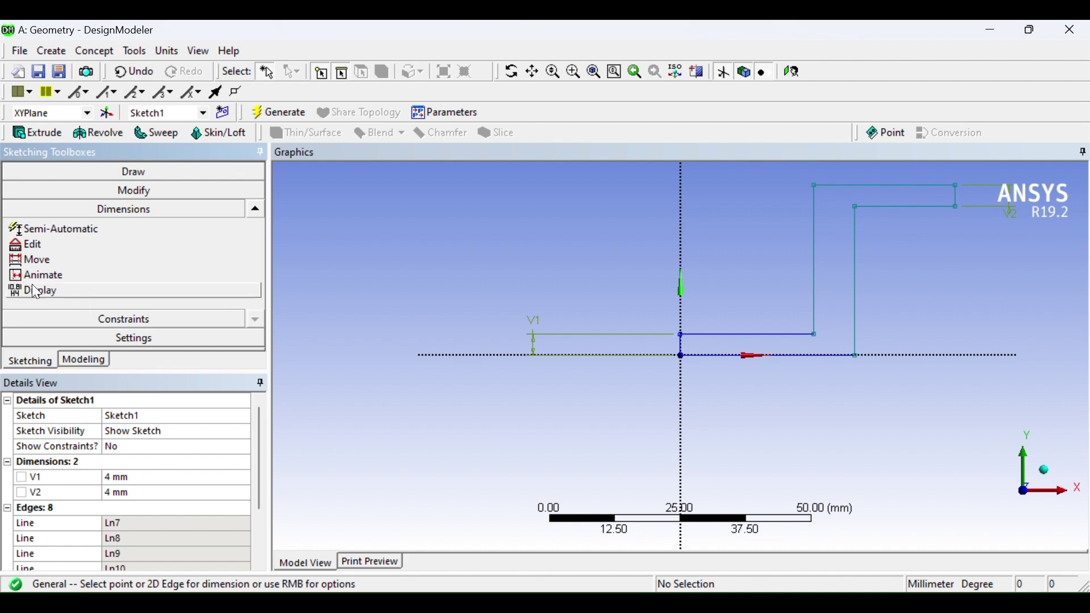
{"action": "left_click", "coordinate": [36, 291]}
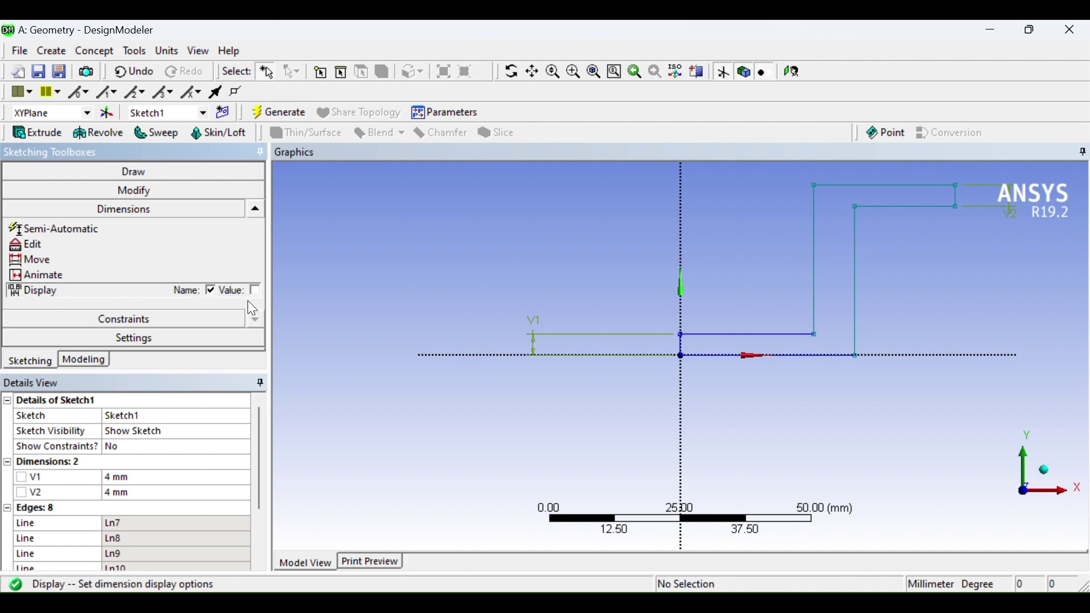
{"action": "left_click", "coordinate": [209, 290]}
{"action": "scroll", "coordinate": [573, 374], "scroll_direction": "up", "scroll_amount": 2}
{"action": "scroll", "coordinate": [692, 348], "scroll_direction": "down", "scroll_amount": 4}
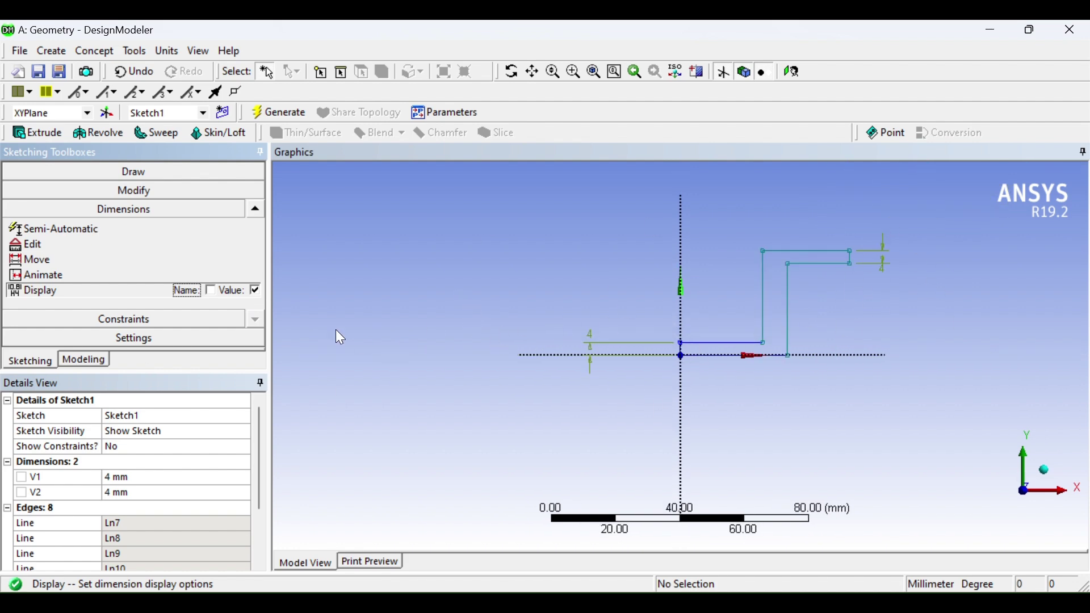
Switch the dimension display back to names without values
{"action": "left_click", "coordinate": [210, 291]}
{"action": "left_click", "coordinate": [256, 290]}
{"action": "left_click", "coordinate": [254, 209]}
{"action": "left_click", "coordinate": [254, 209]}
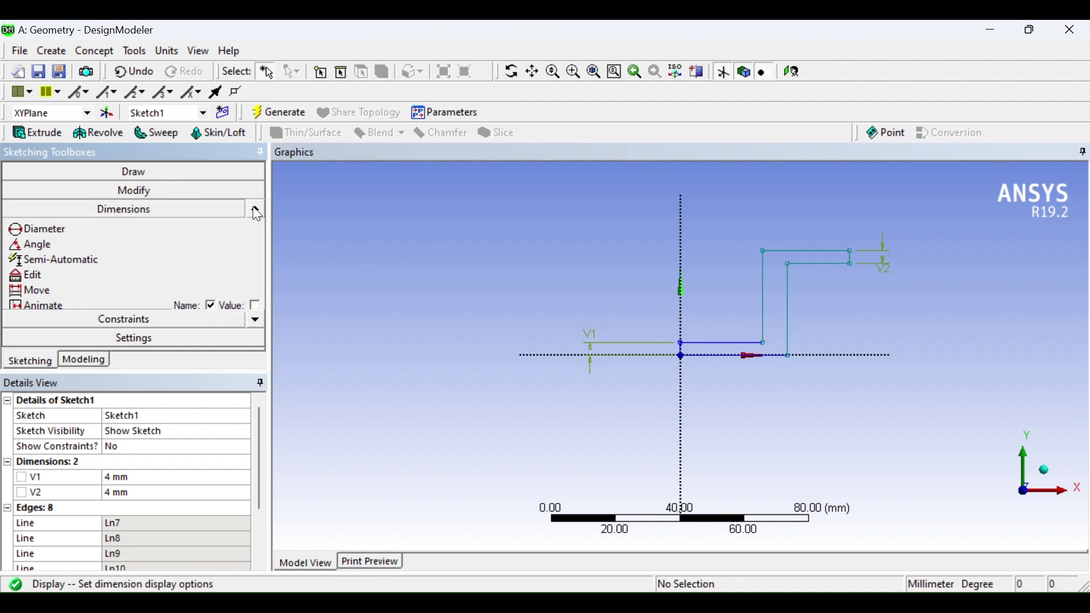
{"action": "left_click", "coordinate": [254, 209]}
{"action": "left_click", "coordinate": [254, 209]}
{"action": "left_click", "coordinate": [254, 209]}
{"action": "left_click", "coordinate": [253, 209]}
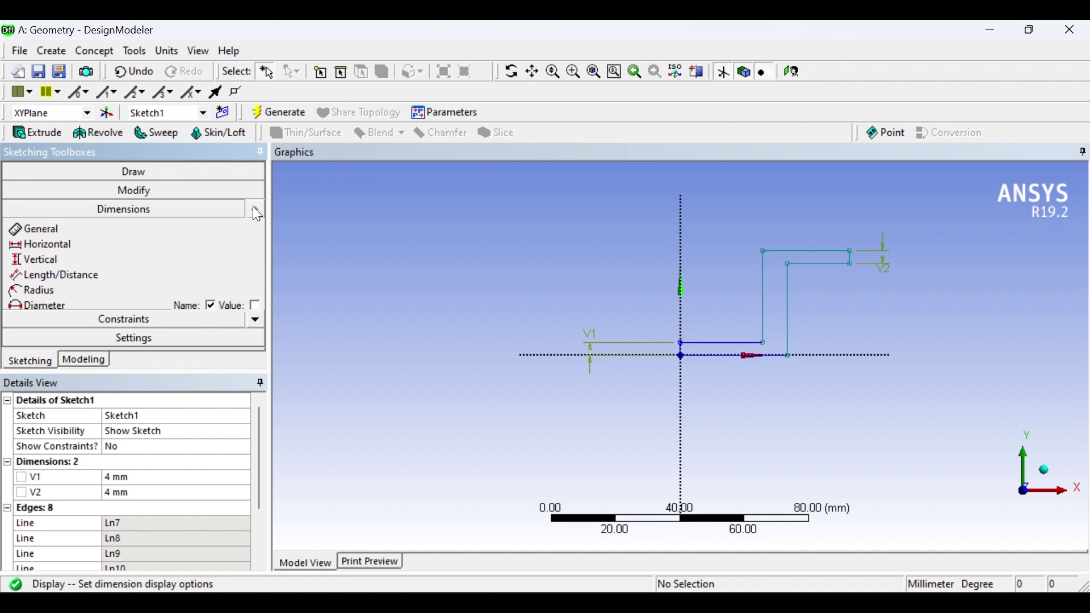
Dimension the distance from the Y axis to the long vertical edge that joins the profile's two upper horizontal edges
{"action": "left_click", "coordinate": [73, 274]}
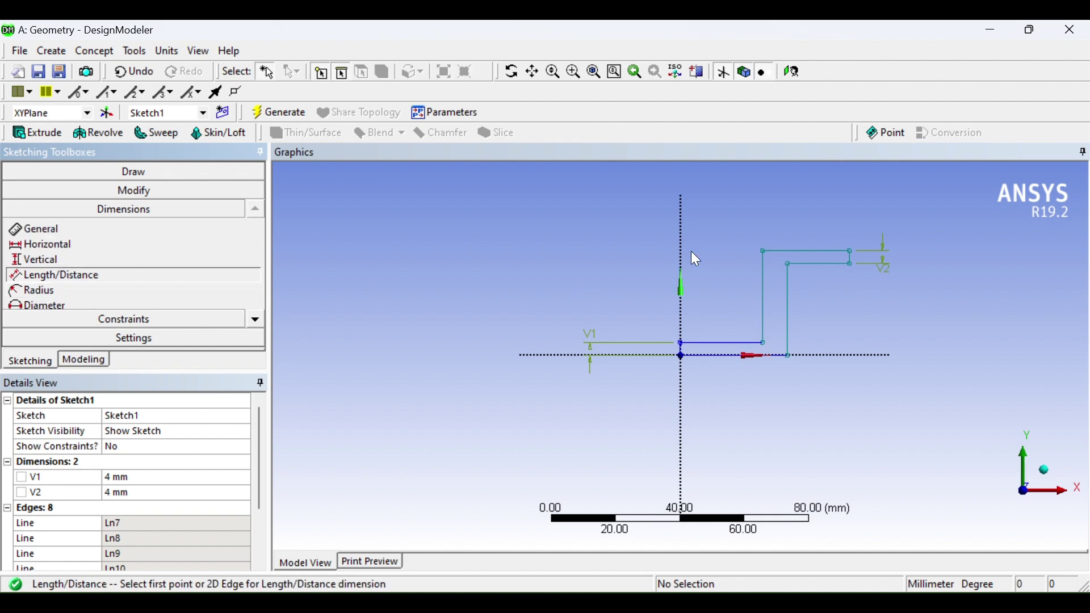
{"action": "scroll", "coordinate": [693, 261], "scroll_direction": "up", "scroll_amount": 2}
{"action": "left_click", "coordinate": [682, 244]}
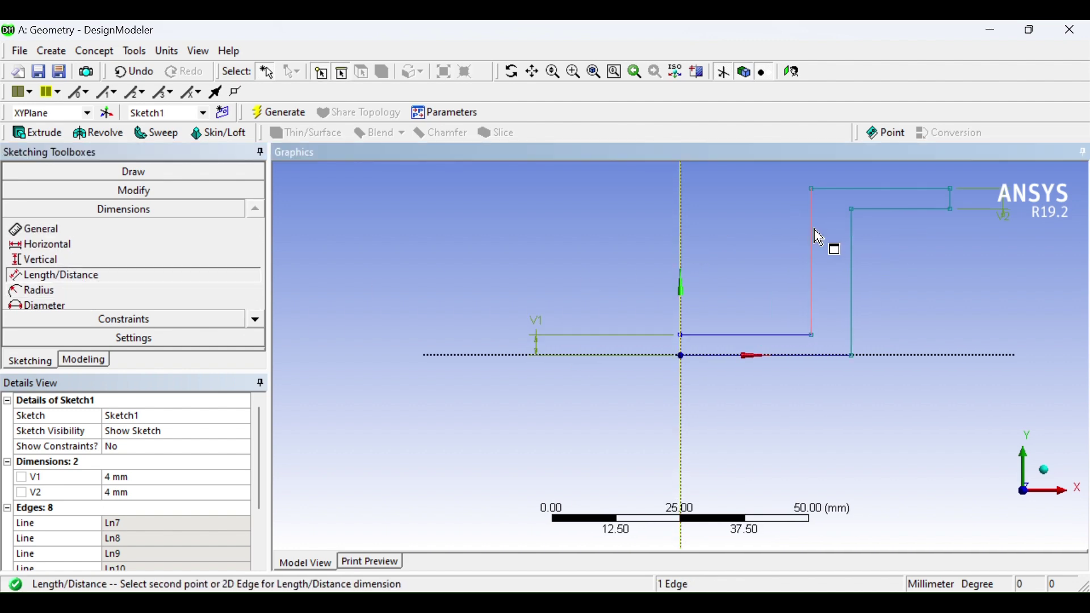
{"action": "left_click", "coordinate": [812, 230]}
{"action": "left_click", "coordinate": [525, 234]}
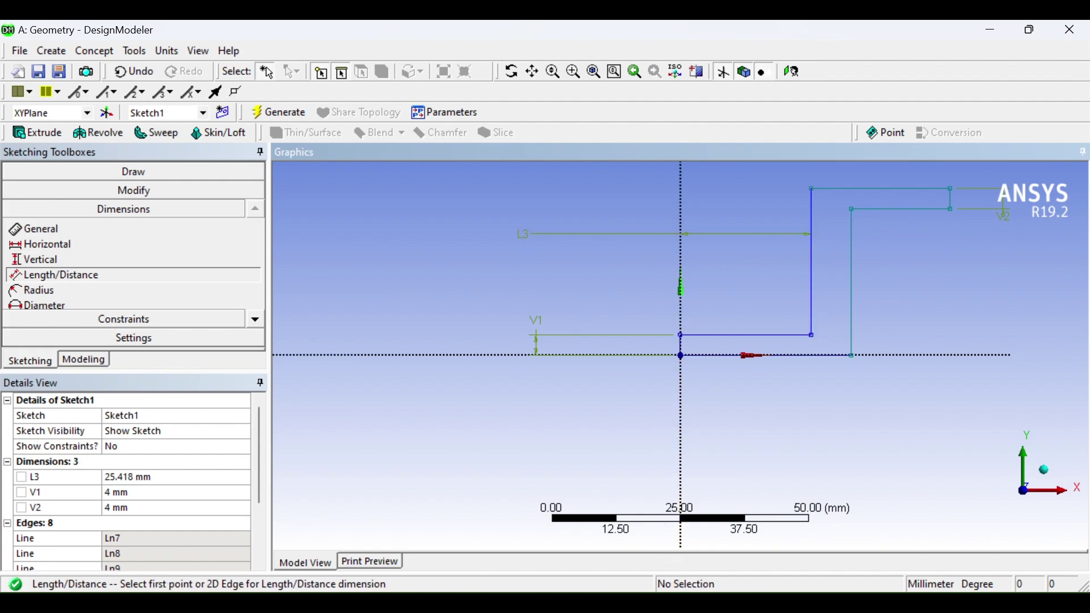
Look up the die diameter in the Components Word document, and set the Y-axis distance dimension L3 to =89/2 mm
{"action": "key", "text": "alt+Tab"}
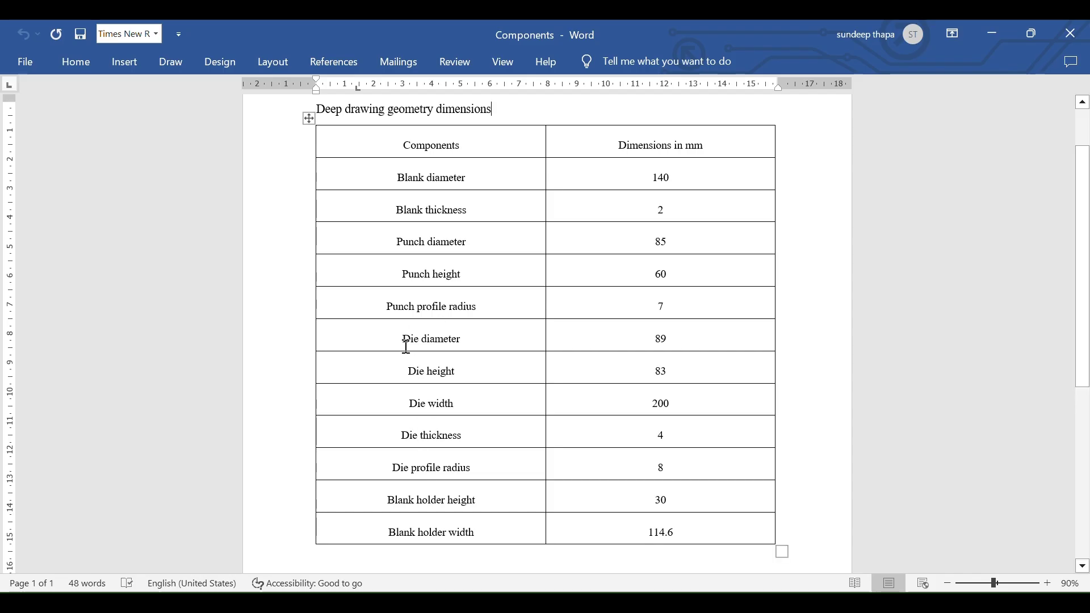
{"action": "key", "text": "alt+Tab"}
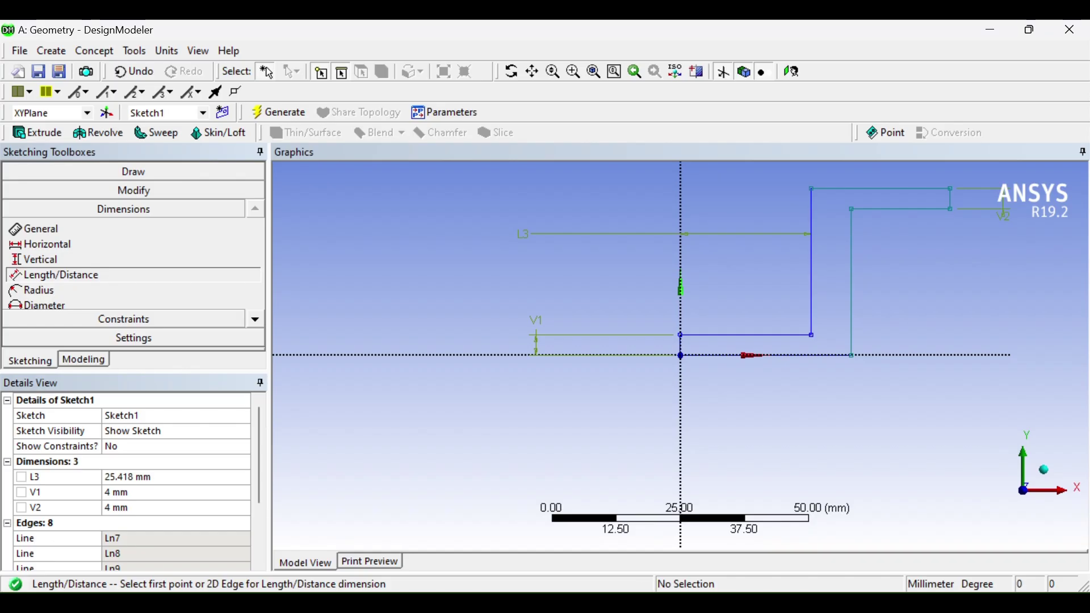
{"action": "left_click", "coordinate": [130, 478]}
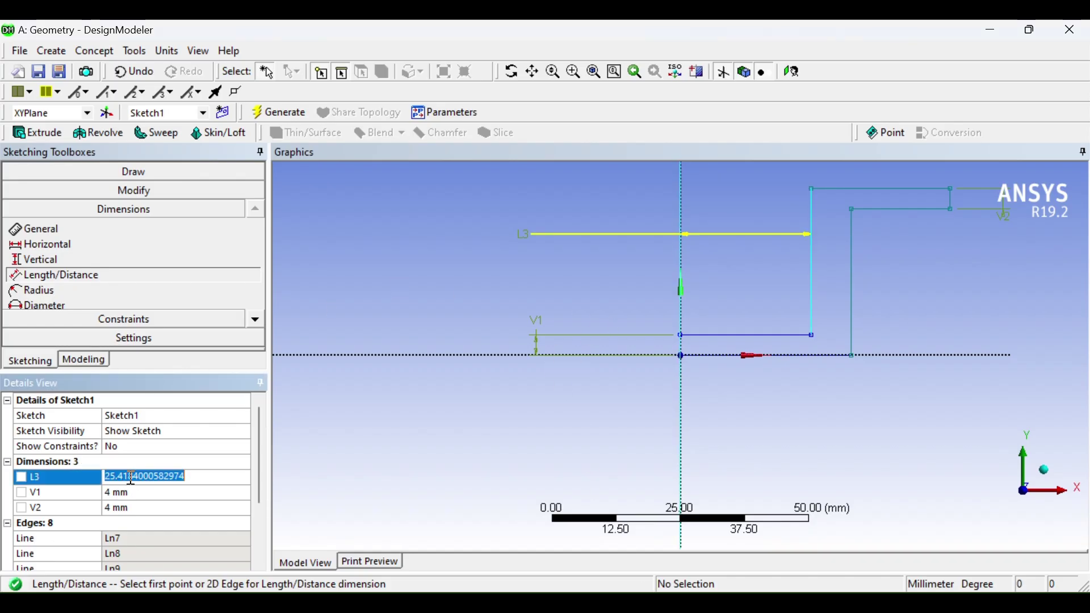
{"action": "type", "text": "=89/2"}
{"action": "key", "text": "Return"}
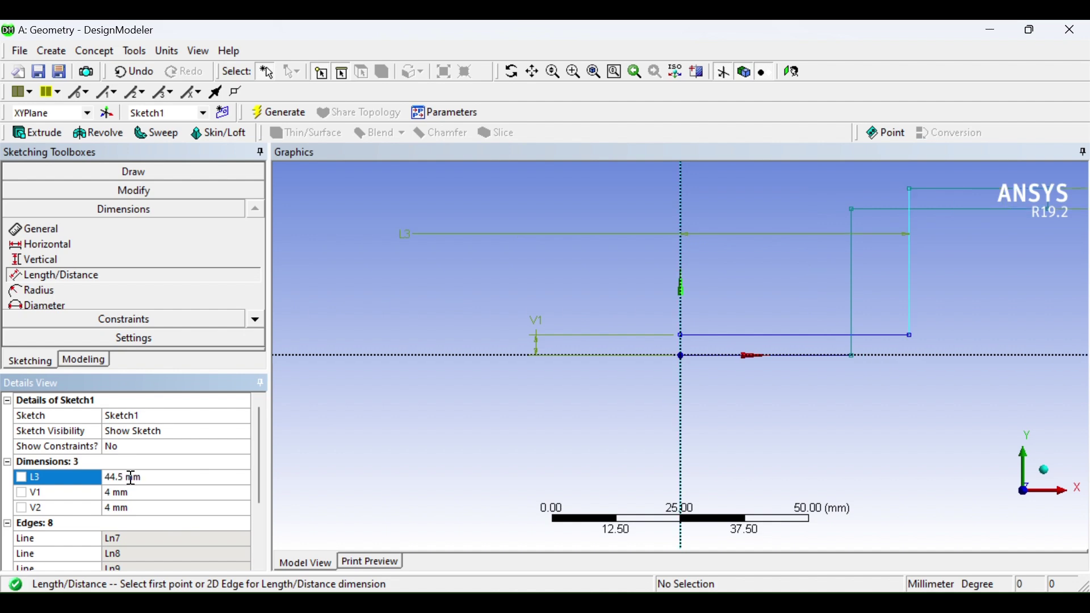
Try to dimension the distance between the profile's two long vertical edges
{"action": "scroll", "coordinate": [497, 448], "scroll_direction": "down", "scroll_amount": 2}
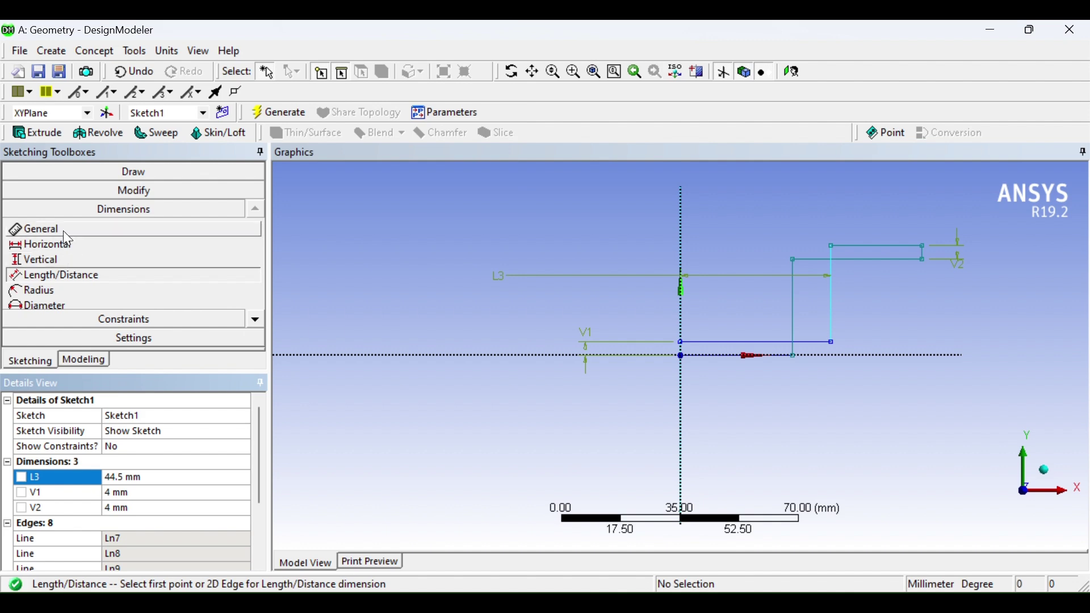
{"action": "left_click", "coordinate": [795, 311]}
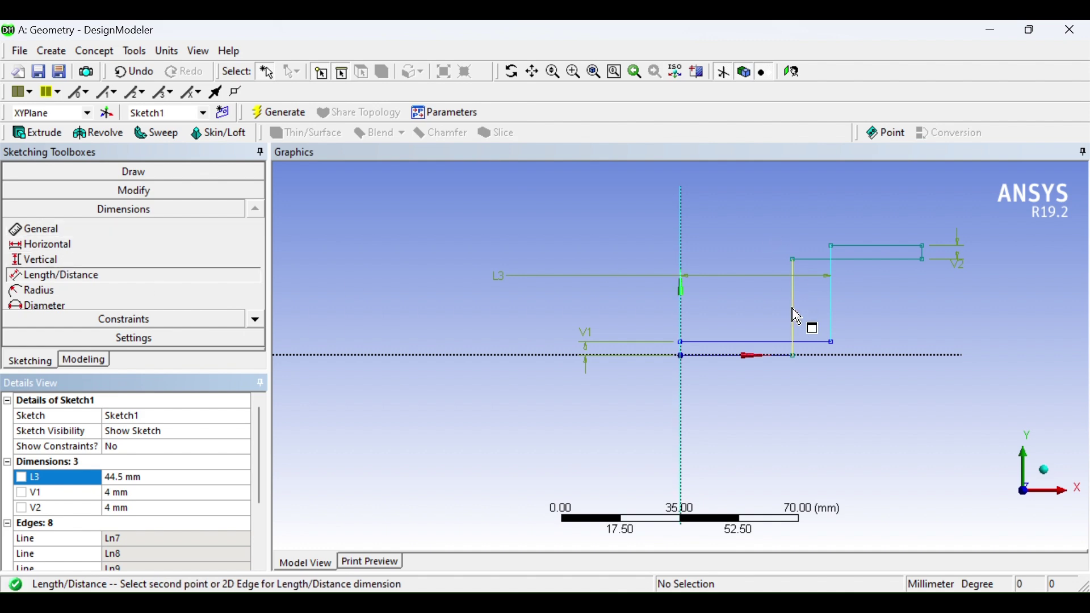
{"action": "left_click", "coordinate": [832, 311]}
{"action": "left_click", "coordinate": [833, 318]}
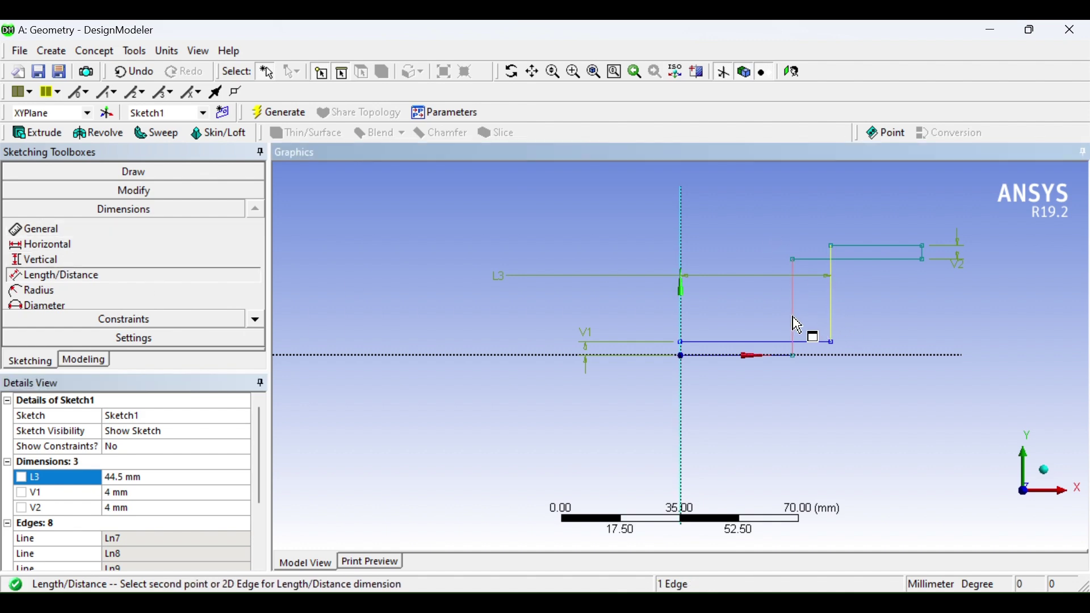
{"action": "left_click", "coordinate": [794, 313]}
{"action": "left_click", "coordinate": [731, 191]}
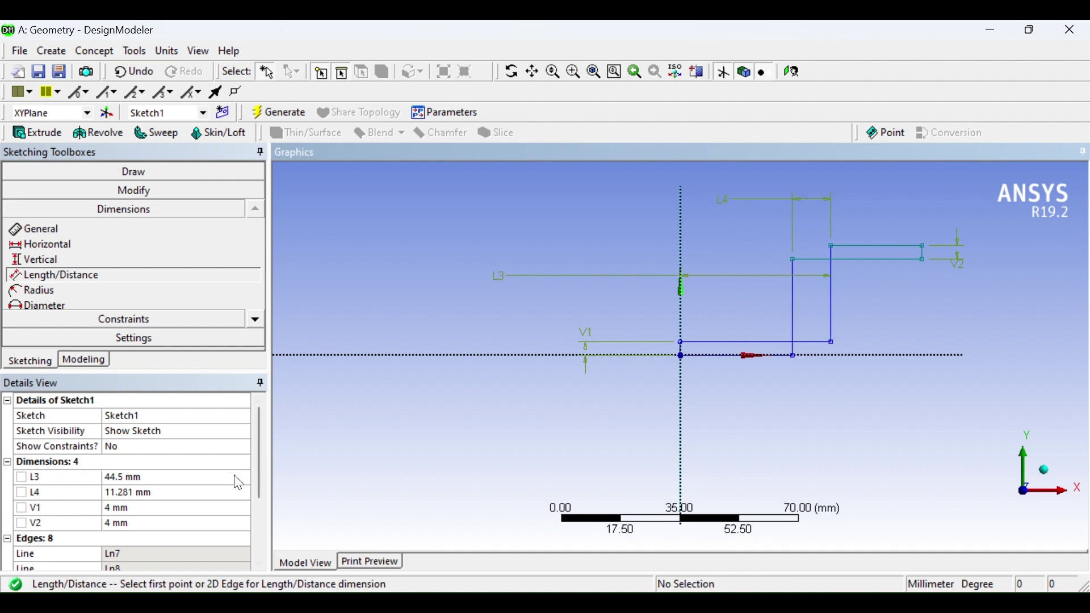
{"action": "key", "text": "Escape"}
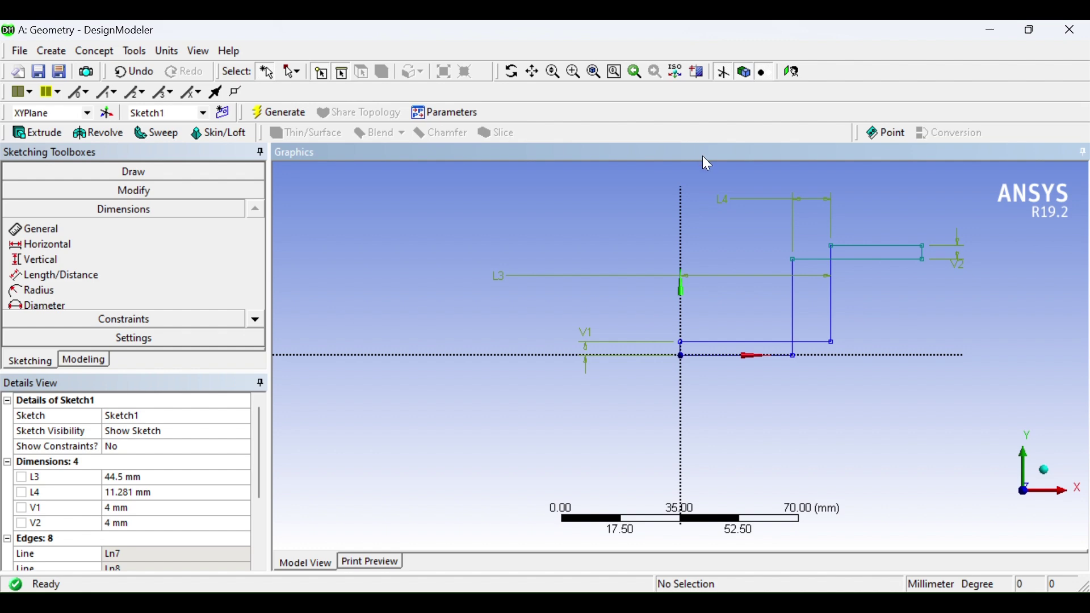
Undo the dimension between the two long vertical edges and the last value change of dimension L3
{"action": "left_click", "coordinate": [130, 74]}
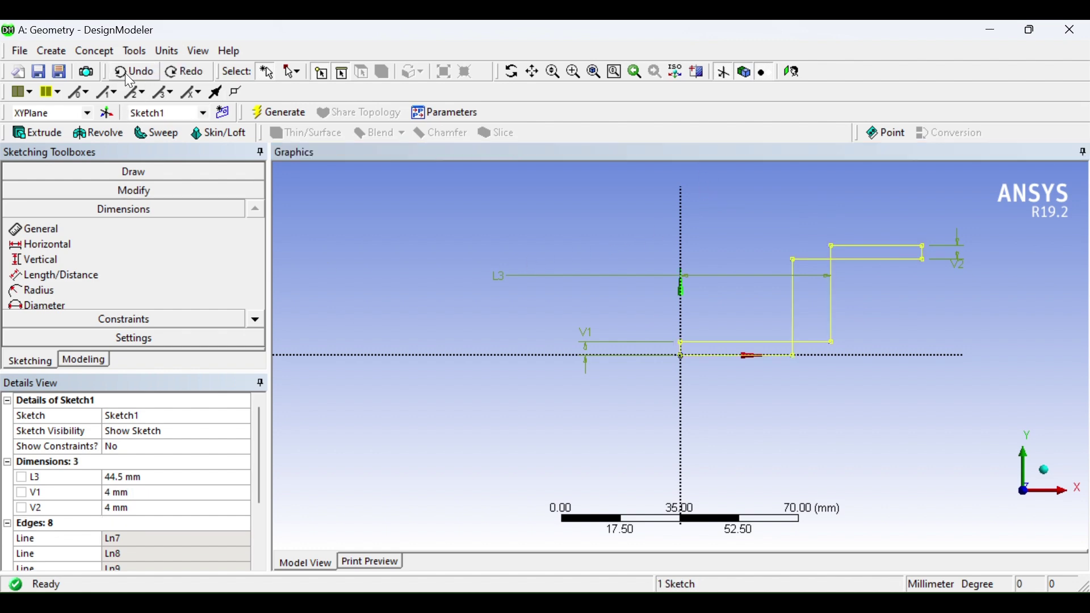
{"action": "left_click", "coordinate": [130, 74]}
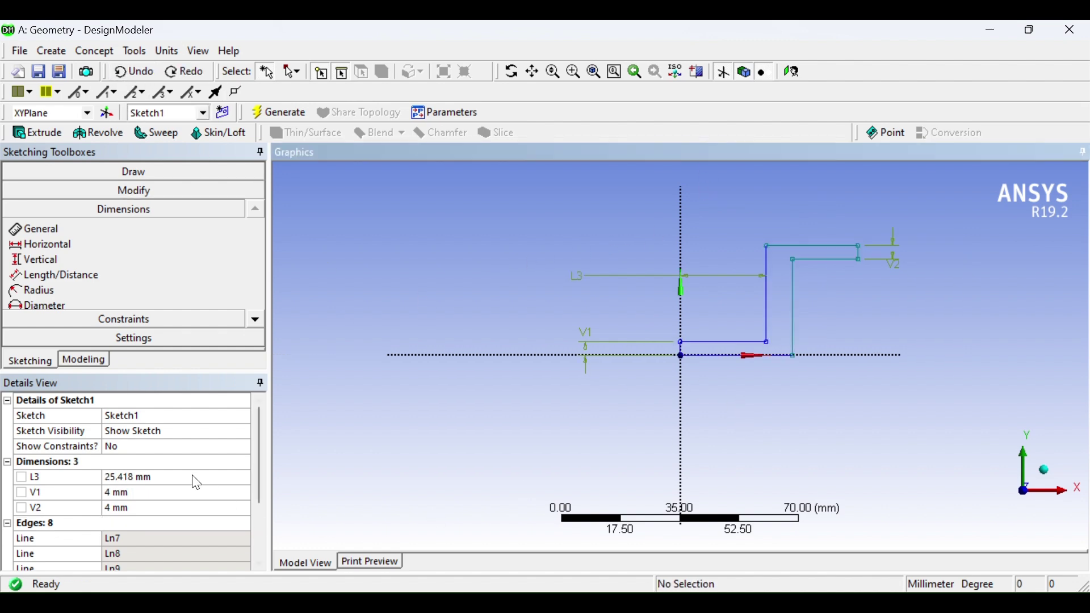
{"action": "left_click", "coordinate": [153, 480]}
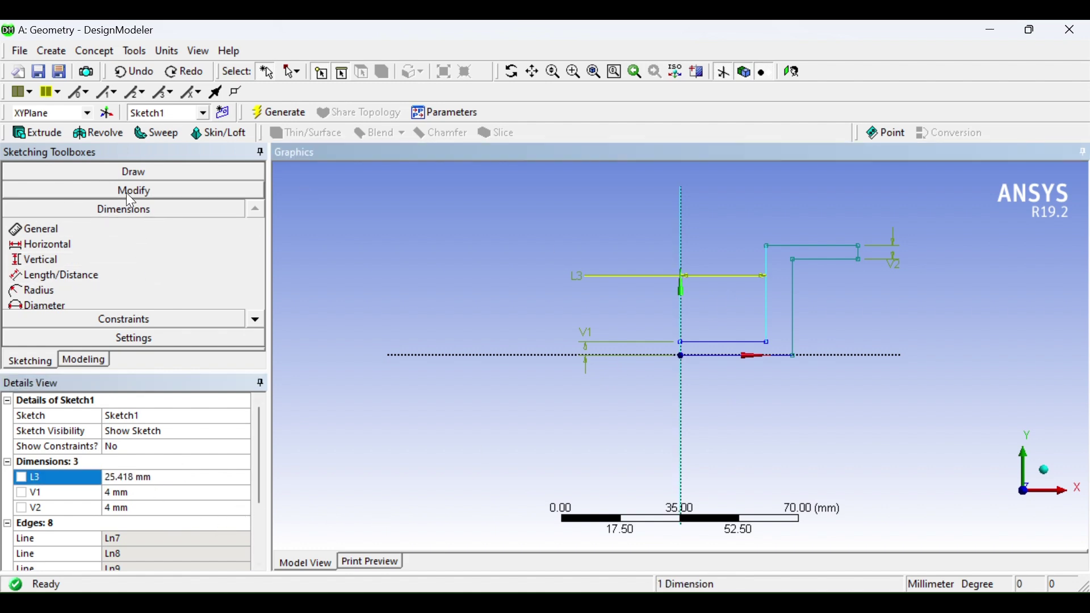
Dimension the distance between the profile's two long vertical edges, placing the dimension above the profile
{"action": "left_click", "coordinate": [69, 231]}
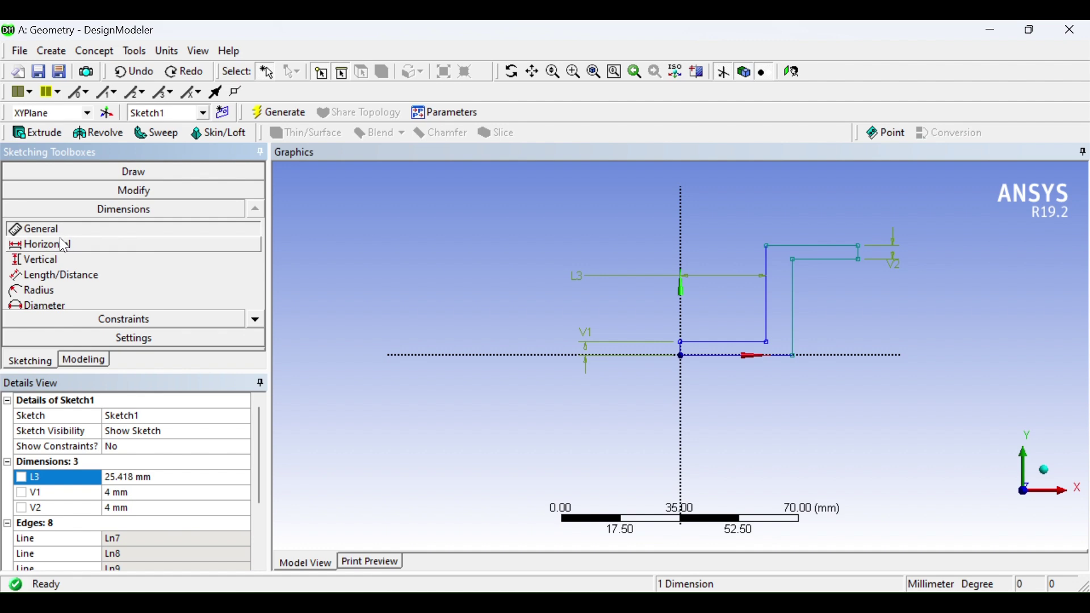
{"action": "left_click", "coordinate": [57, 276]}
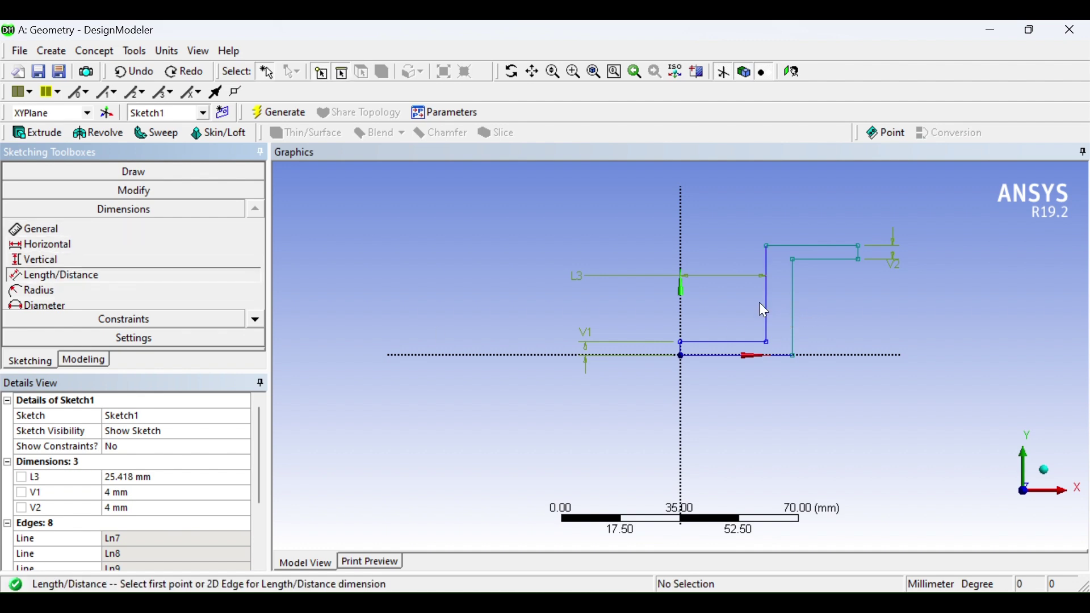
{"action": "left_click", "coordinate": [789, 313]}
{"action": "left_click", "coordinate": [794, 321]}
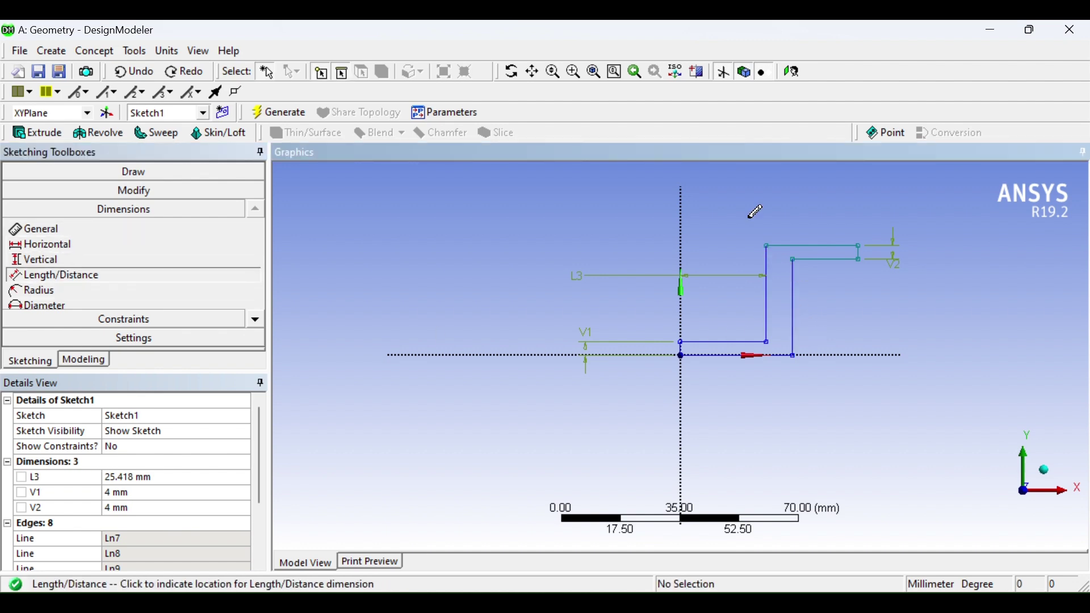
{"action": "left_click", "coordinate": [758, 193]}
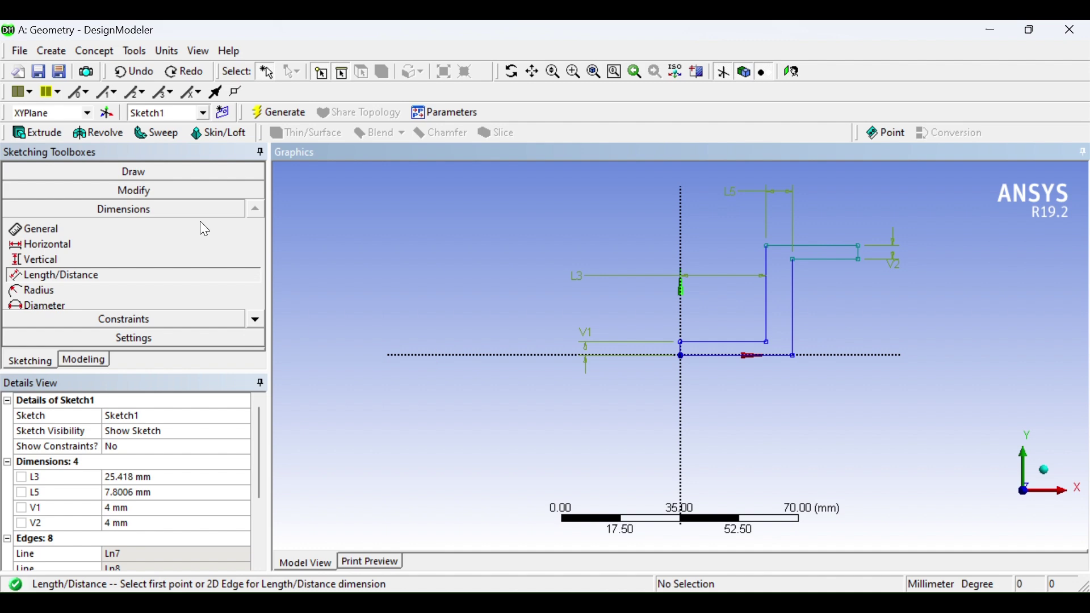
Dimension the distance from the Y axis to the short vertical edge closing the flange, placing it below the X axis
{"action": "left_click", "coordinate": [60, 230]}
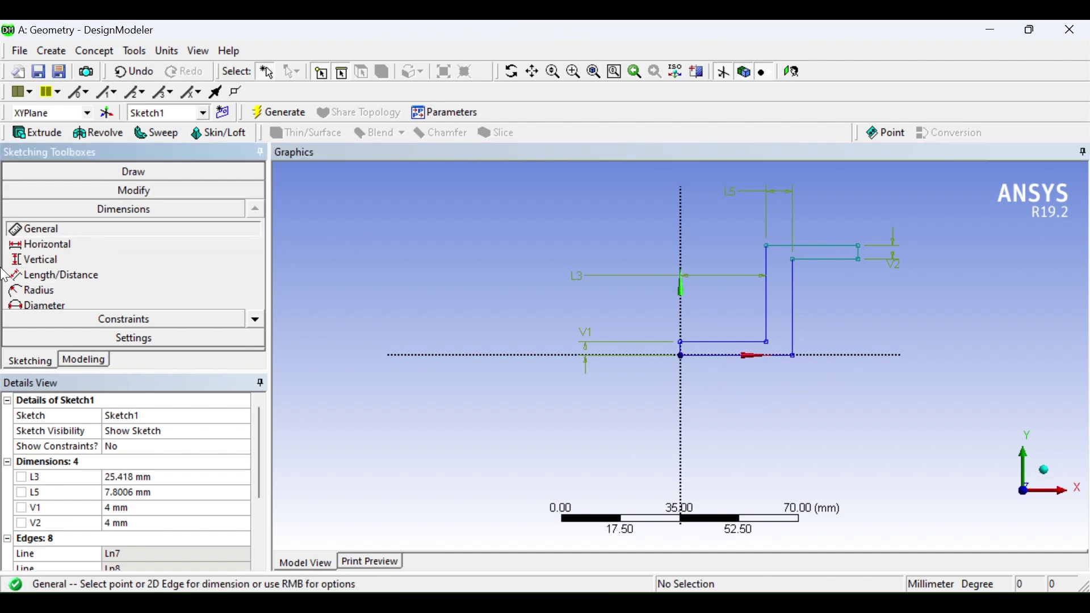
{"action": "left_click", "coordinate": [55, 277]}
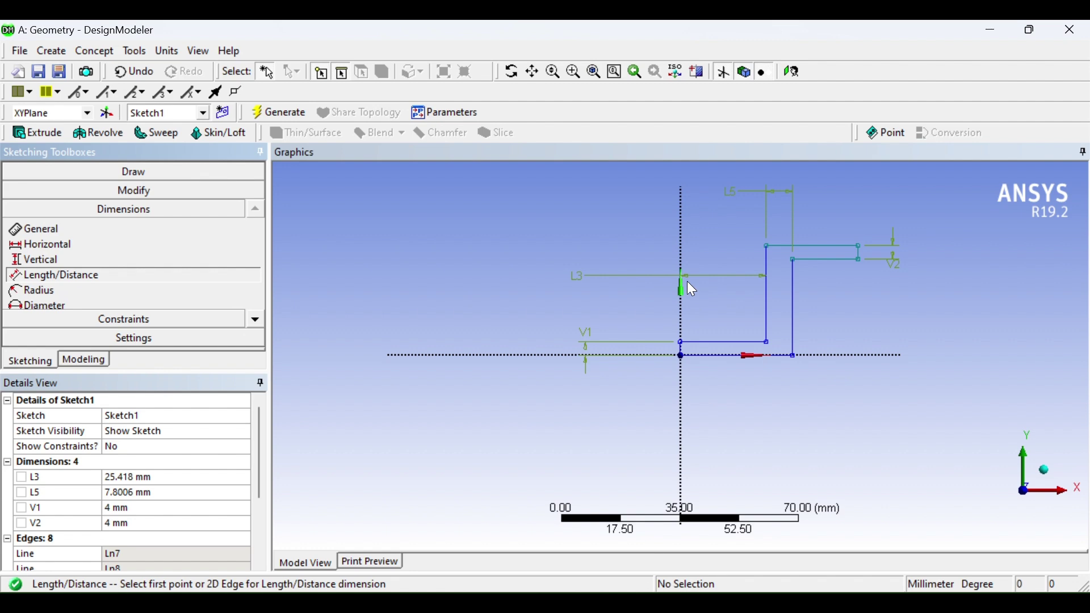
{"action": "left_click", "coordinate": [682, 250]}
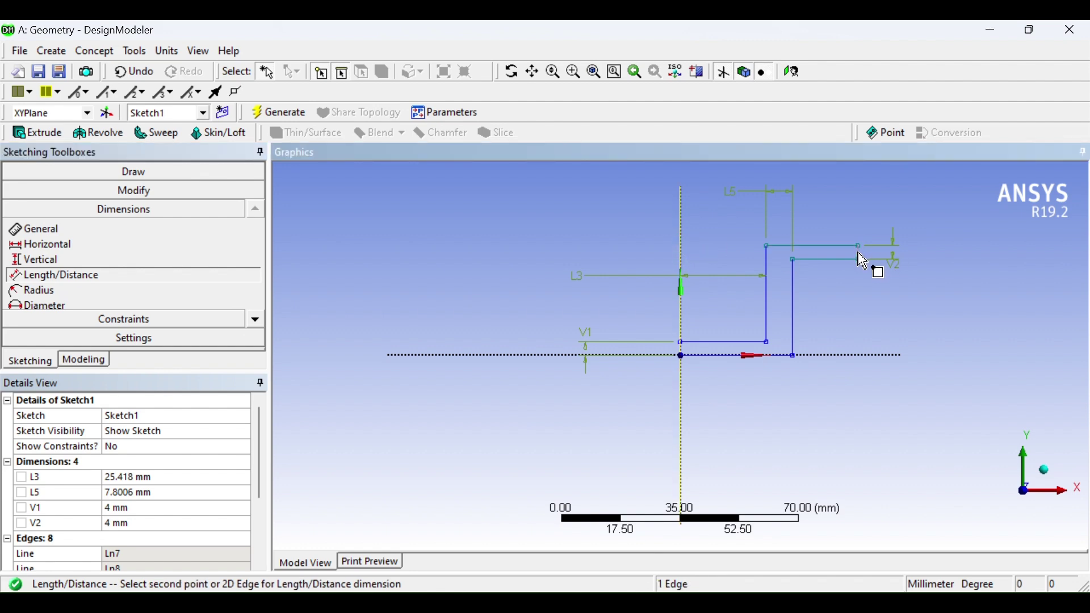
{"action": "scroll", "coordinate": [864, 257], "scroll_direction": "up", "scroll_amount": 2}
{"action": "left_click", "coordinate": [940, 204]}
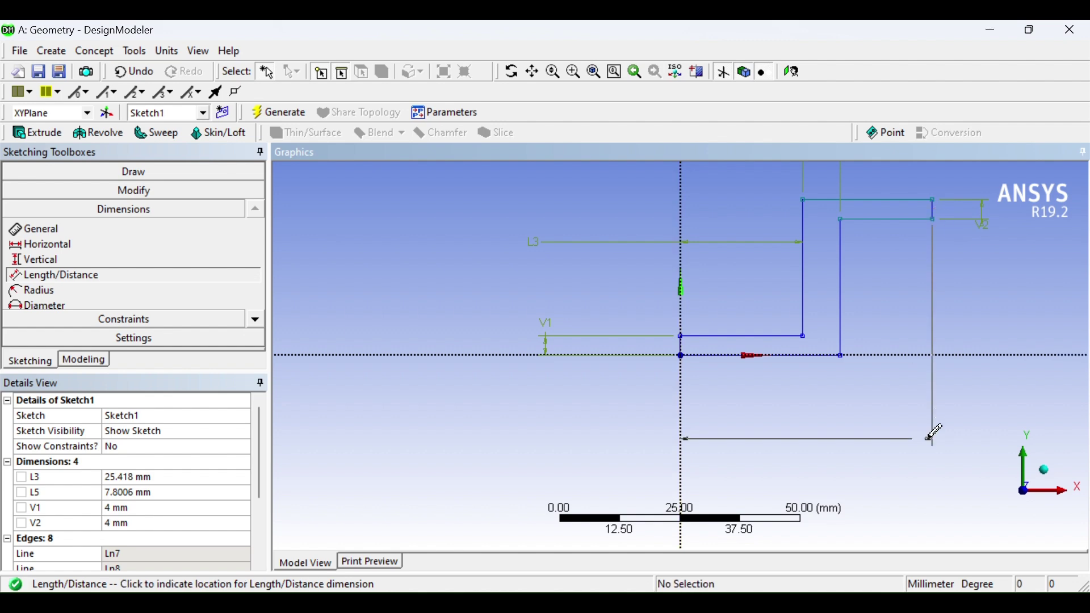
{"action": "left_click", "coordinate": [931, 435]}
{"action": "scroll", "coordinate": [462, 365], "scroll_direction": "down", "scroll_amount": 1}
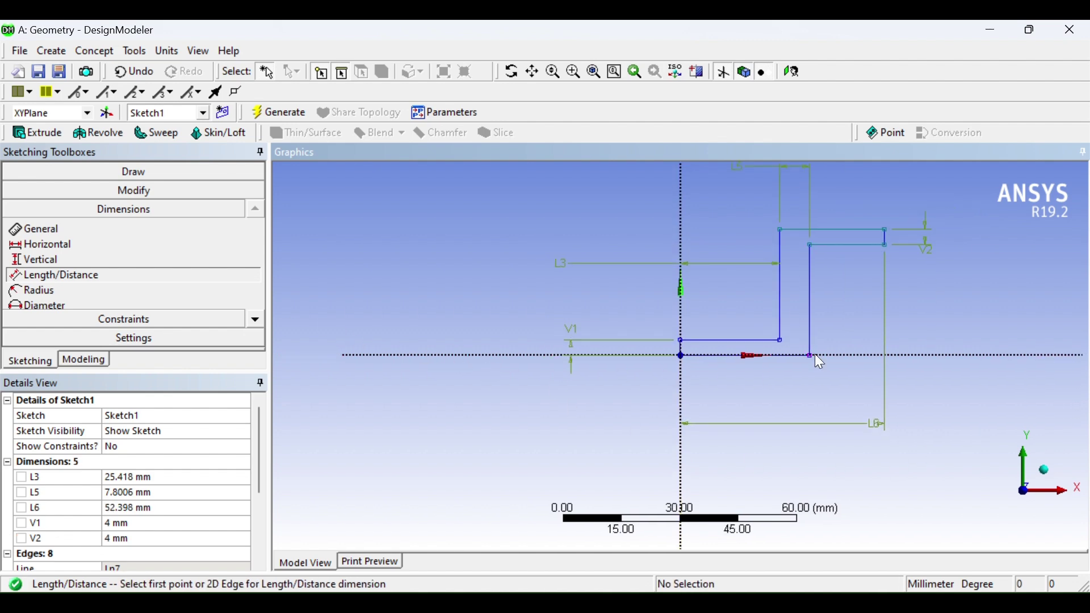
Dimension the height from the X axis to the profile's uppermost horizontal edge, placing the dimension beyond the flange end
{"action": "left_click", "coordinate": [937, 358]}
{"action": "left_click", "coordinate": [865, 229]}
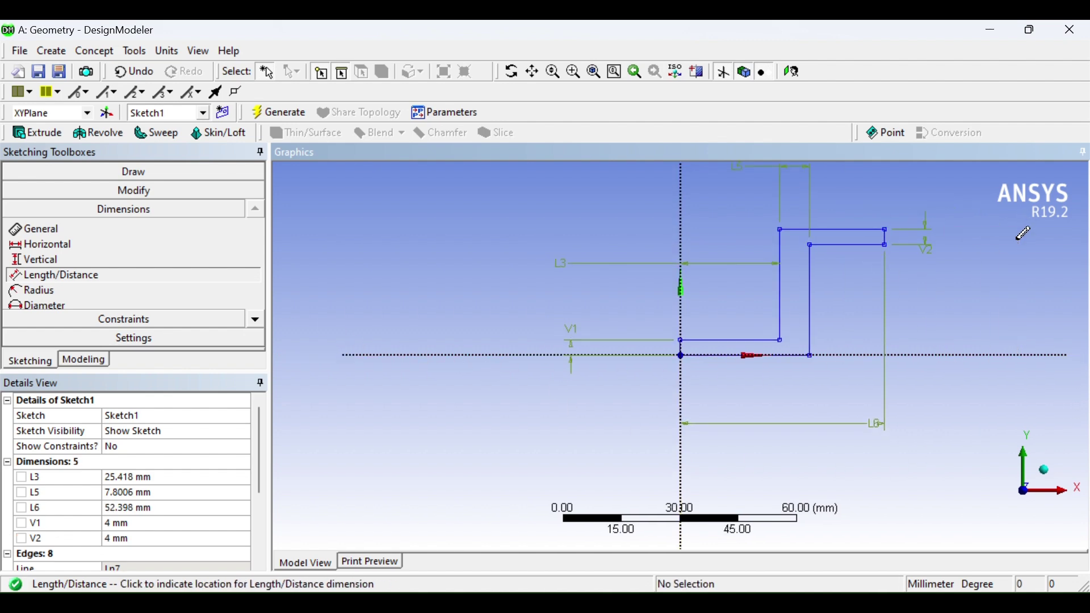
{"action": "left_click", "coordinate": [1008, 295]}
{"action": "scroll", "coordinate": [861, 387], "scroll_direction": "down", "scroll_amount": 2}
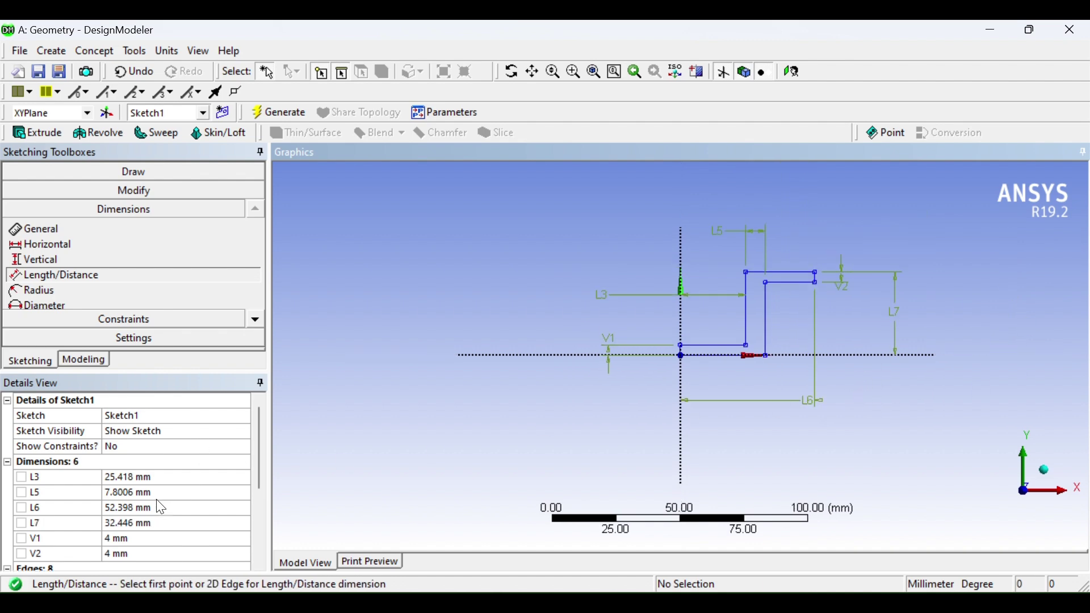
Set dimension L5, the spacing between the two long vertical edges, to 4 mm
{"action": "left_click", "coordinate": [130, 495]}
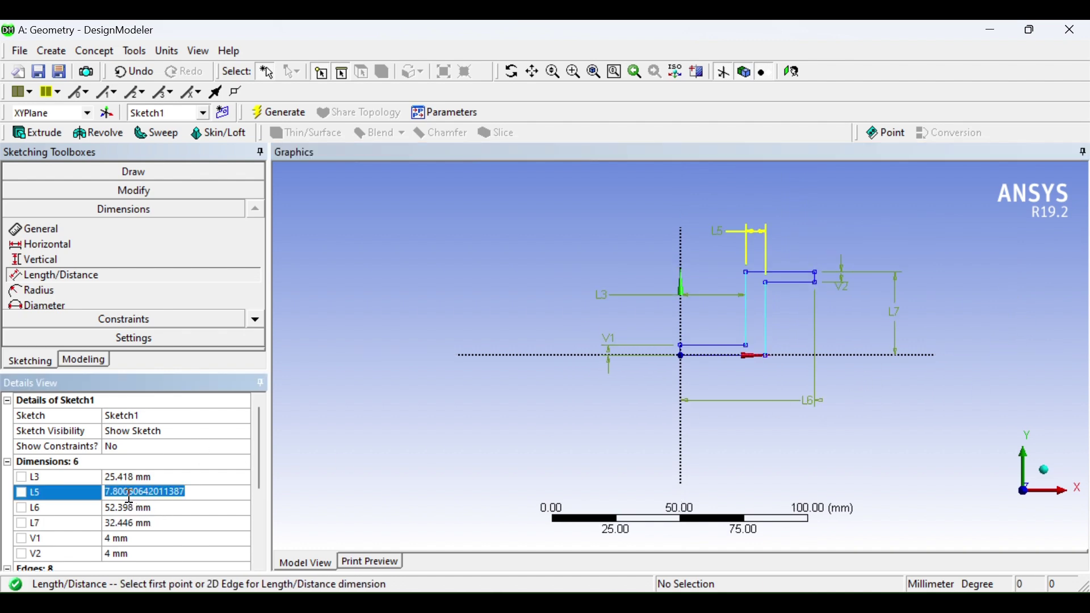
{"action": "scroll", "coordinate": [669, 340], "scroll_direction": "up", "scroll_amount": 2}
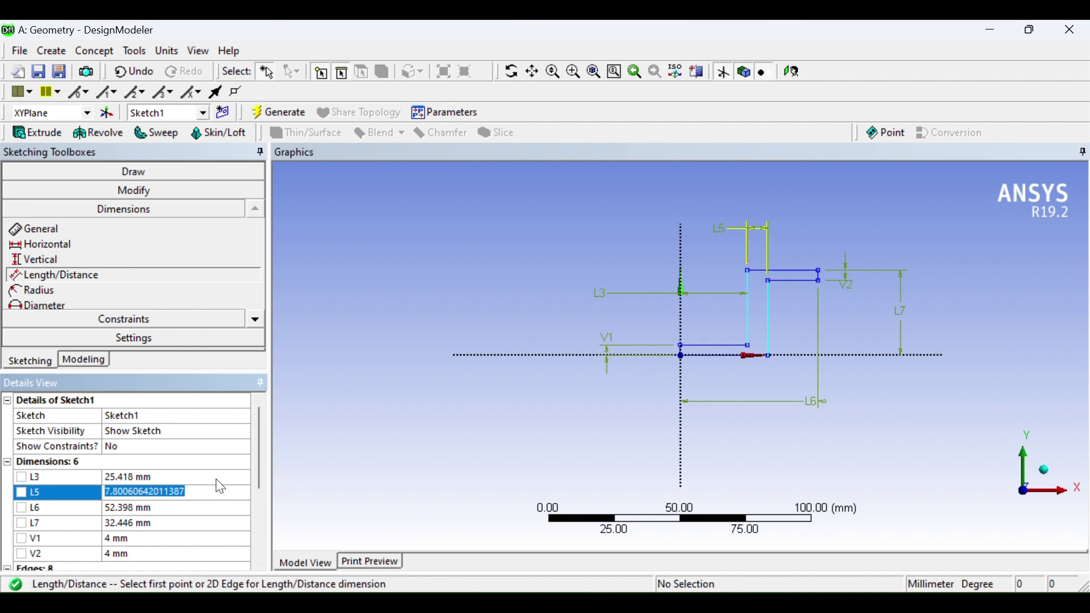
{"action": "type", "text": "4"}
{"action": "key", "text": "Return"}
{"action": "scroll", "coordinate": [148, 517], "scroll_direction": "down", "scroll_amount": 2}
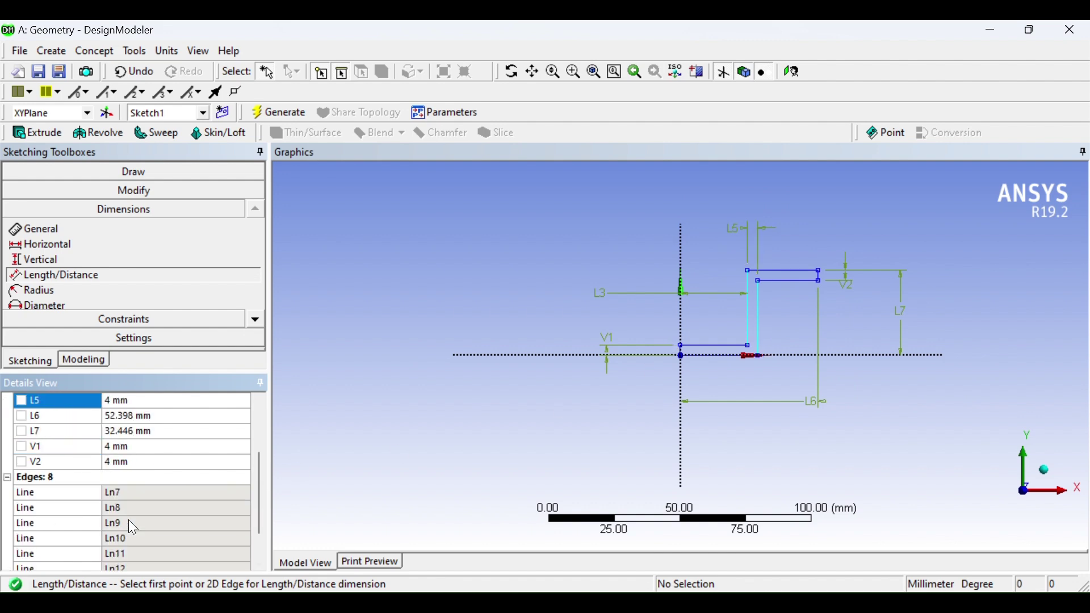
{"action": "scroll", "coordinate": [110, 449], "scroll_direction": "up", "scroll_amount": 1}
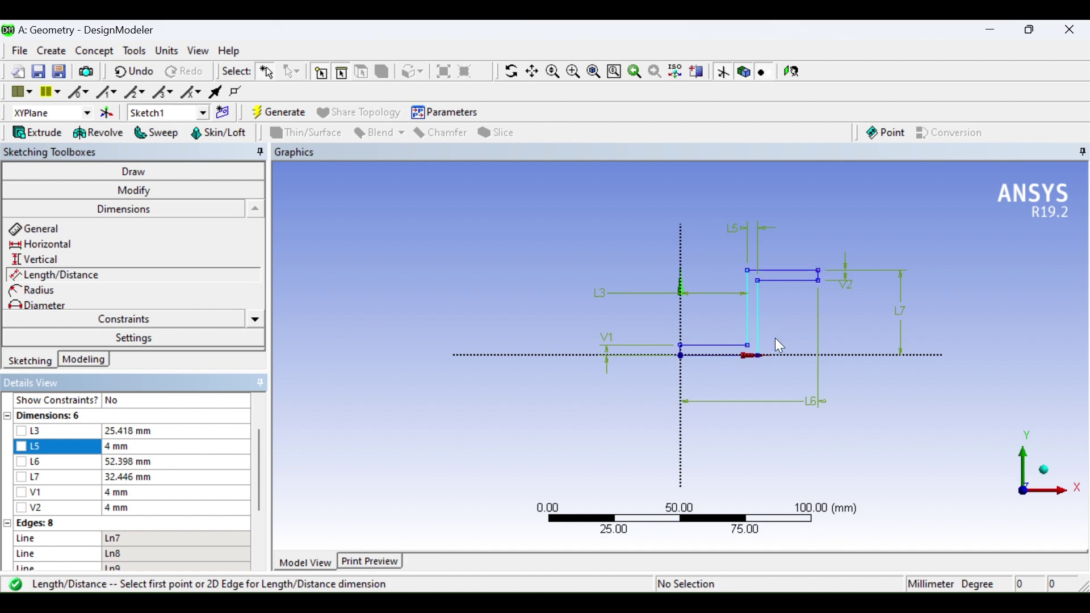
Check the die diameter in the Components Word document, and set the Y-axis distance dimension L3 to =89/2 mm
{"action": "left_click", "coordinate": [123, 432]}
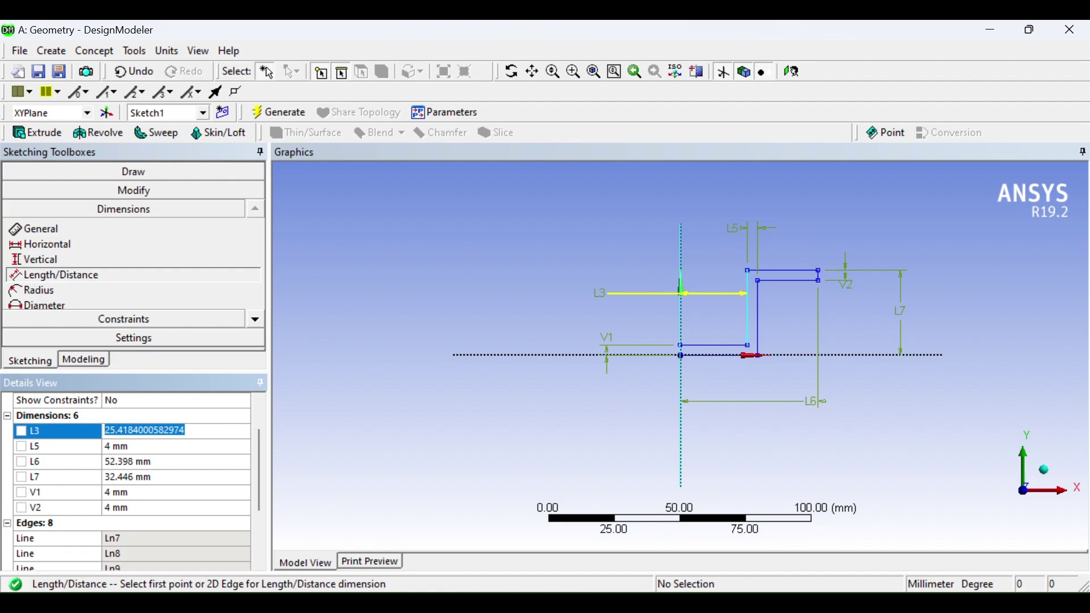
{"action": "left_click", "coordinate": [608, 517]}
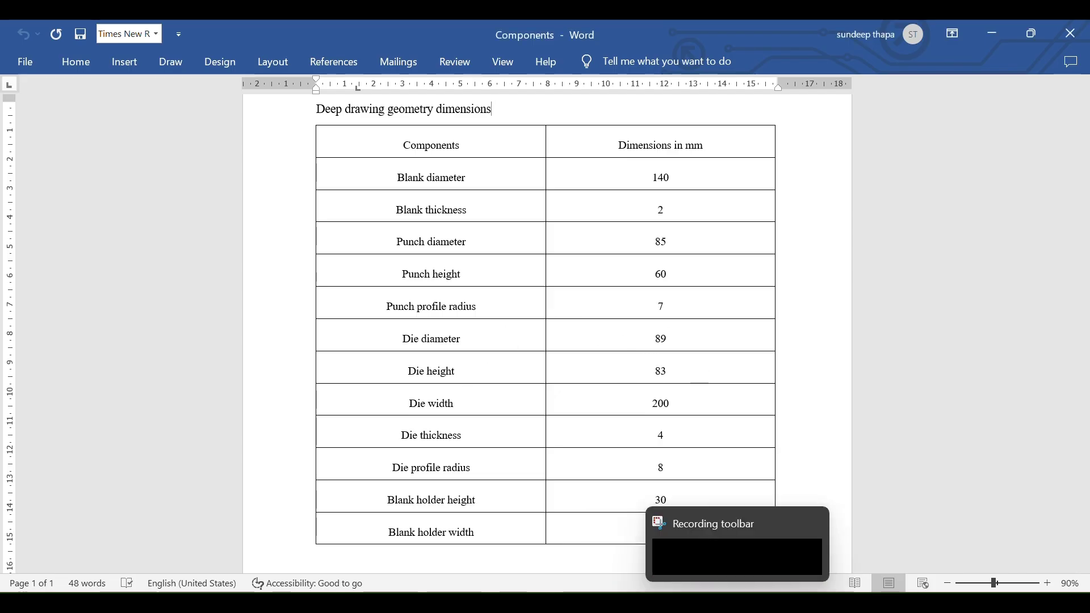
{"action": "left_click", "coordinate": [706, 531]}
{"action": "left_click", "coordinate": [138, 430]}
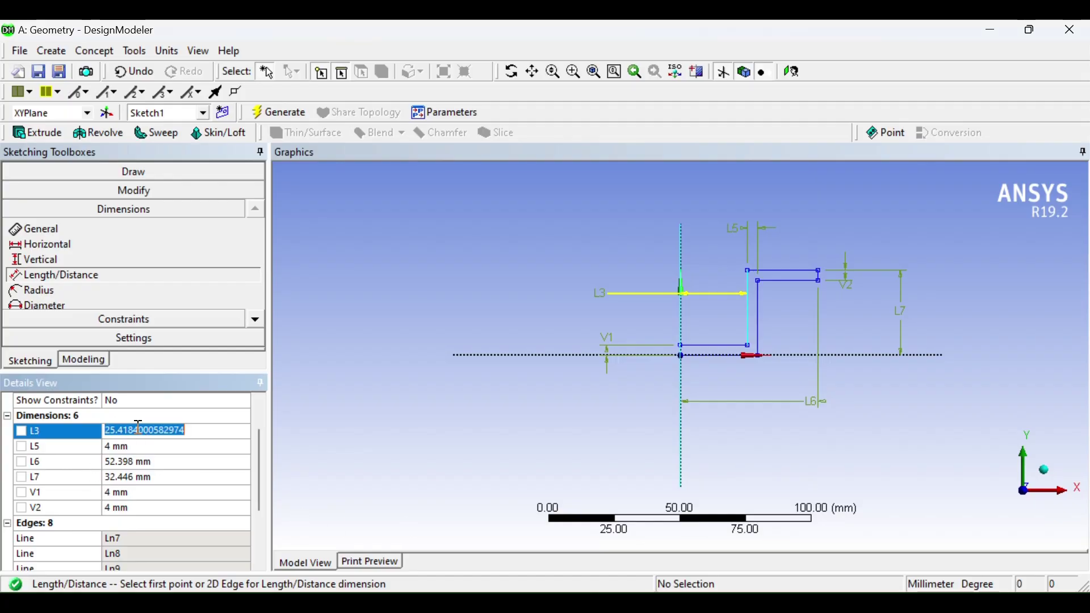
{"action": "type", "text": "=89/2"}
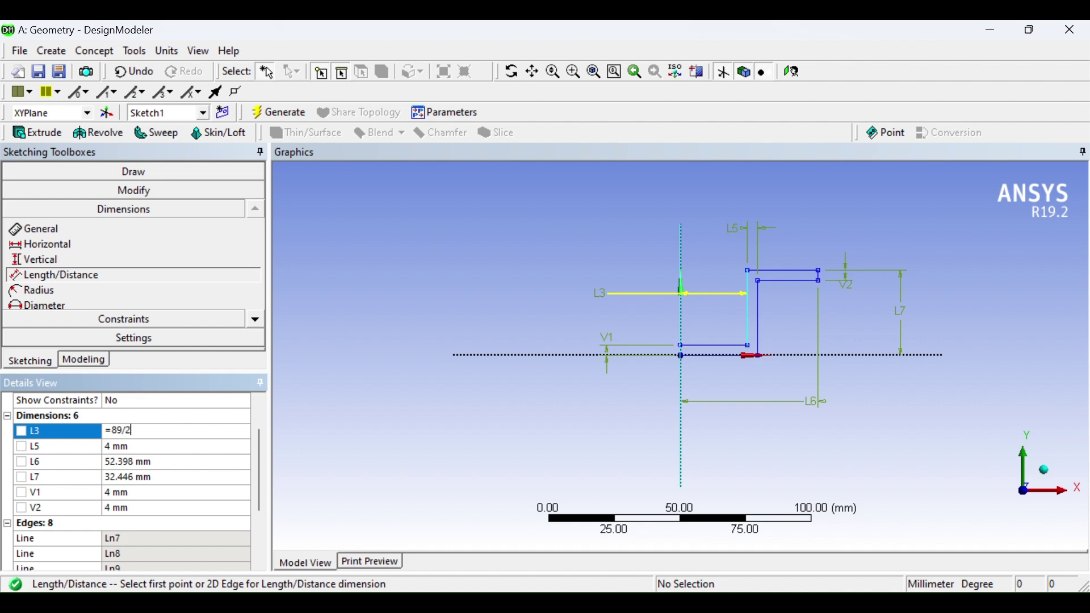
{"action": "key", "text": "Return"}
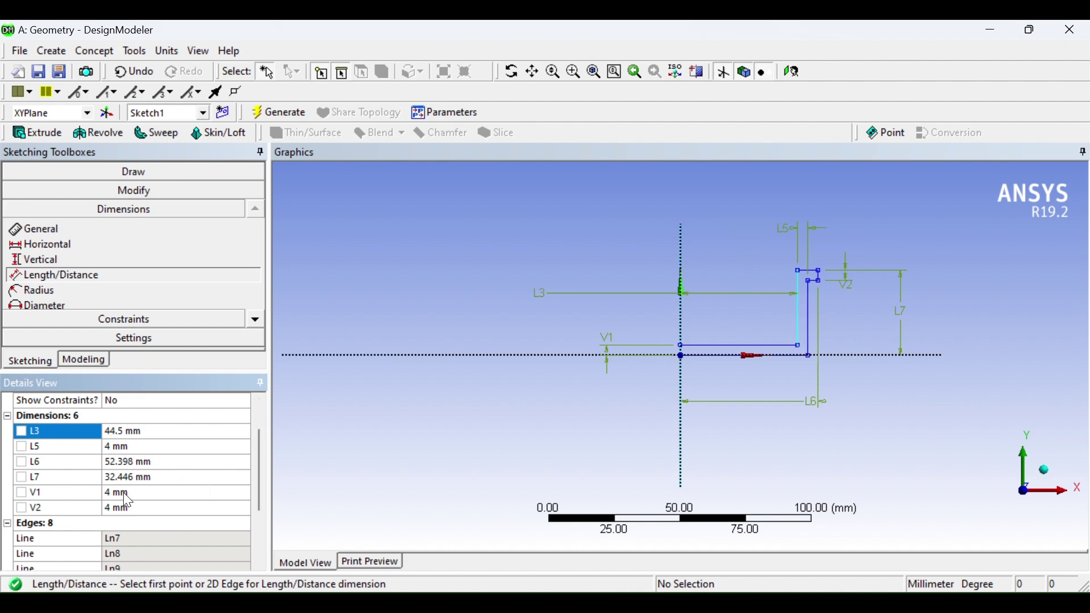
Set dimension L6, the distance from the Y axis to the flange end, to =200/2 mm
{"action": "left_click", "coordinate": [136, 463]}
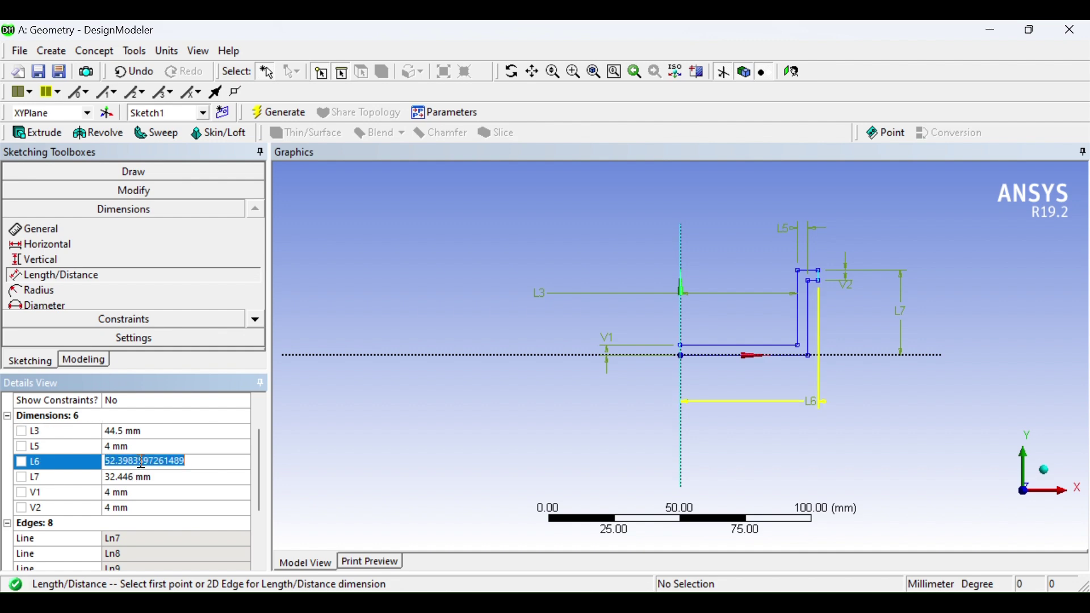
{"action": "scroll", "coordinate": [835, 318], "scroll_direction": "up", "scroll_amount": 2}
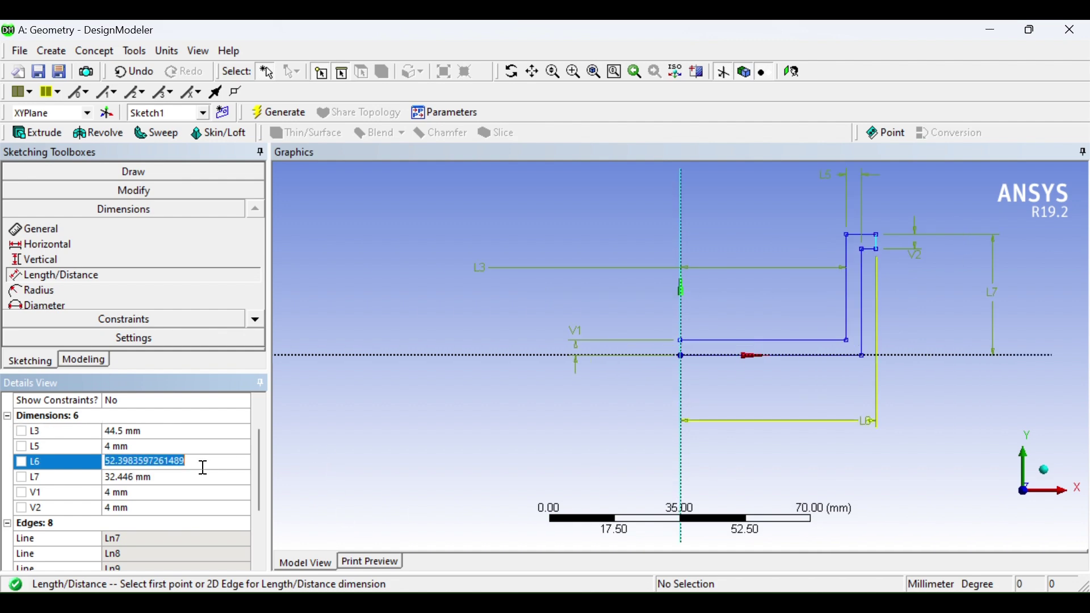
{"action": "type", "text": "200/2"}
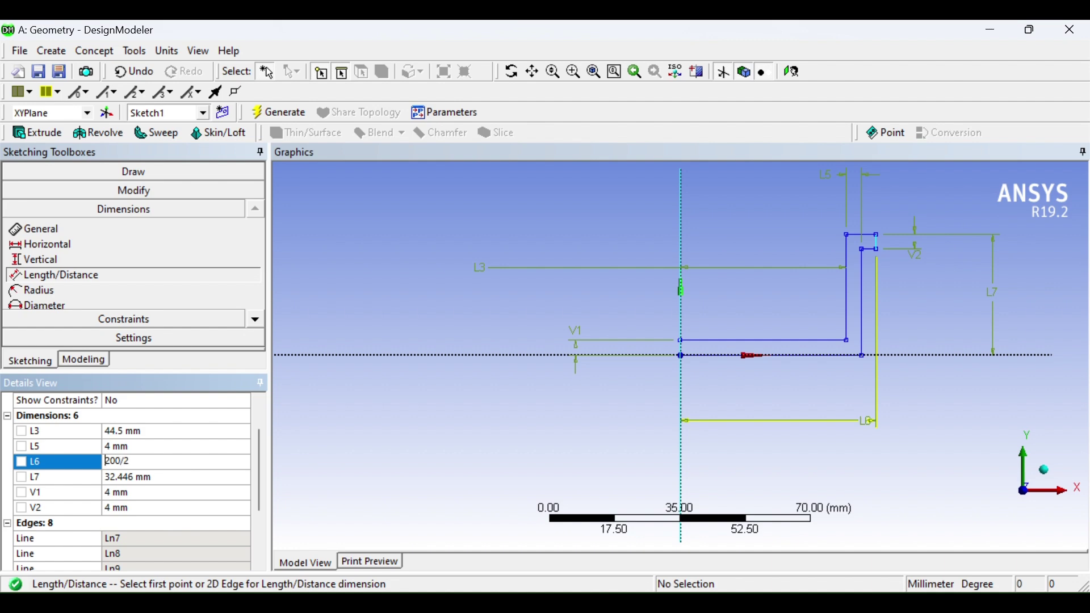
{"action": "type", "text": "="}
{"action": "key", "text": "Return"}
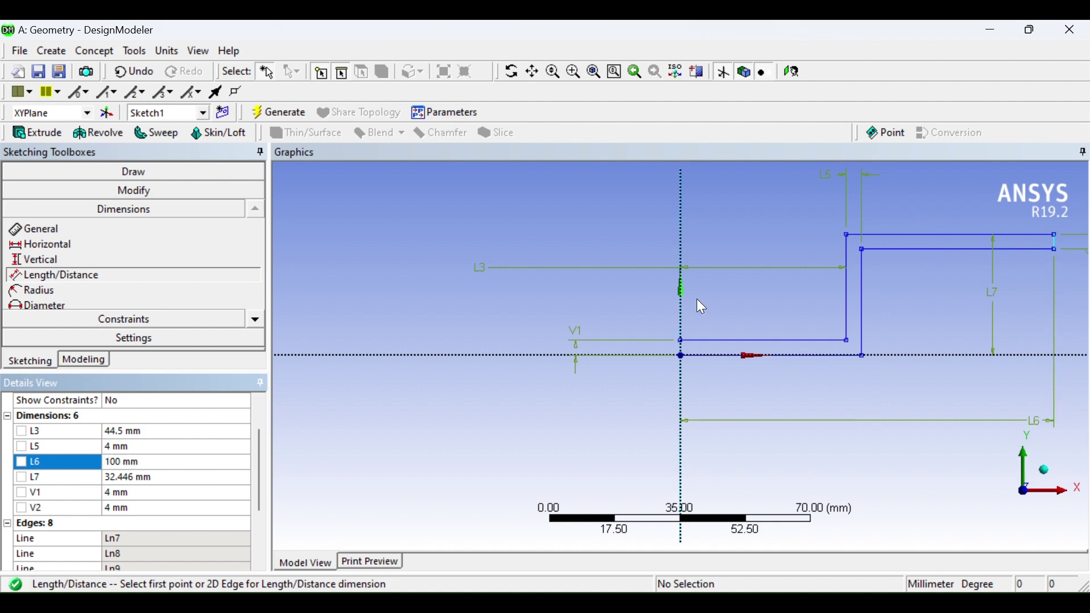
Set dimension L7, the height from the X axis to the uppermost edge, to 83 mm
{"action": "scroll", "coordinate": [696, 299], "scroll_direction": "down", "scroll_amount": 2}
{"action": "left_click", "coordinate": [175, 477]}
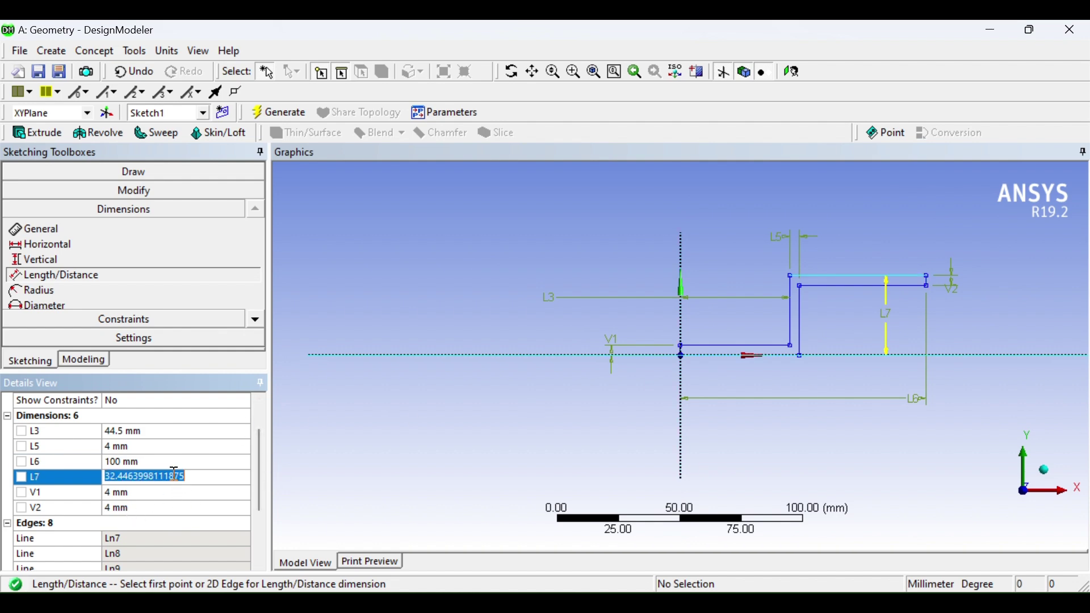
{"action": "type", "text": "8"}
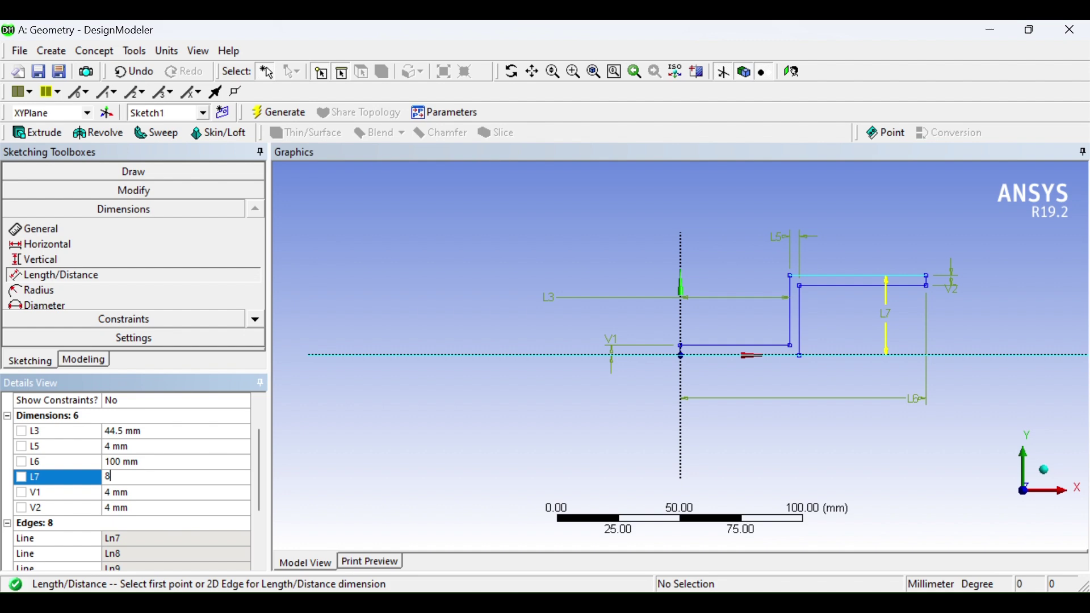
{"action": "type", "text": "3"}
{"action": "key", "text": "Return"}
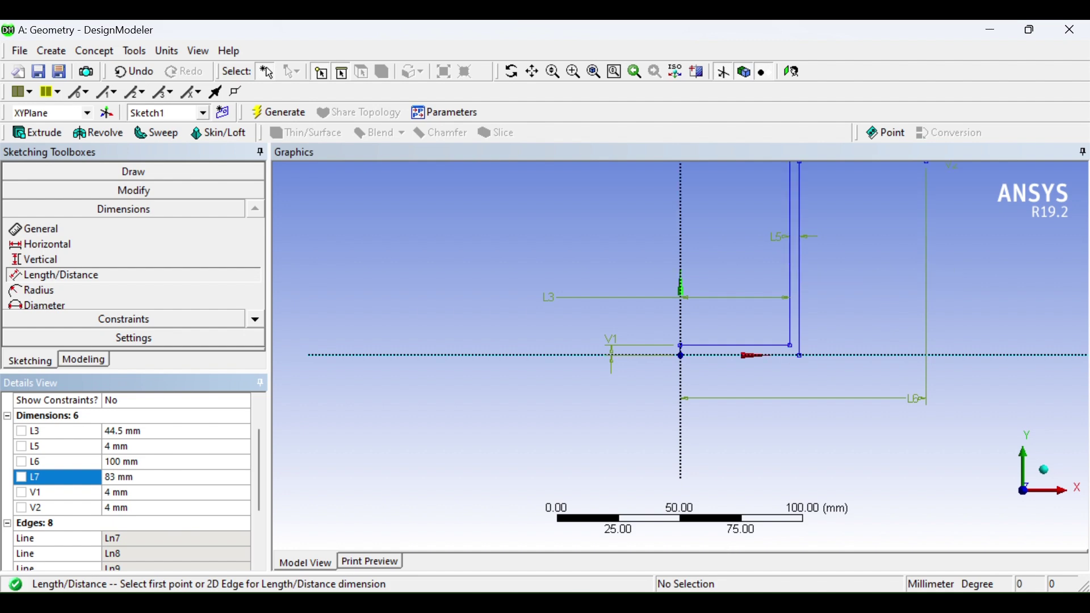
Check the blank diameter and thickness in the Components Word document, and return to the DesignModeler sketch
{"action": "mouse_move", "coordinate": [625, 603]}
{"action": "left_click", "coordinate": [624, 528]}
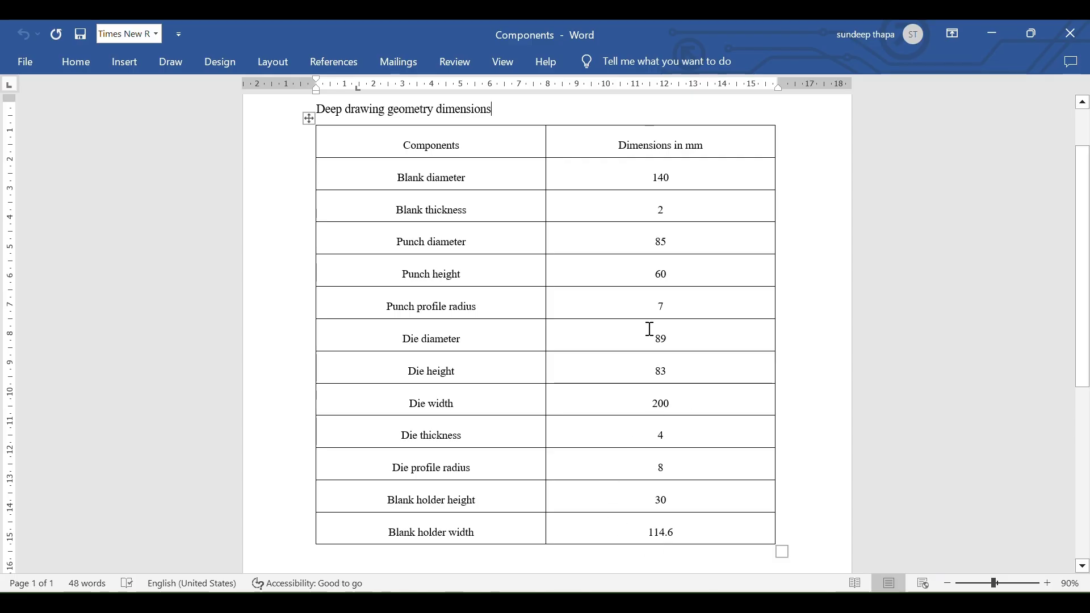
{"action": "mouse_move", "coordinate": [701, 602]}
{"action": "left_click", "coordinate": [702, 528]}
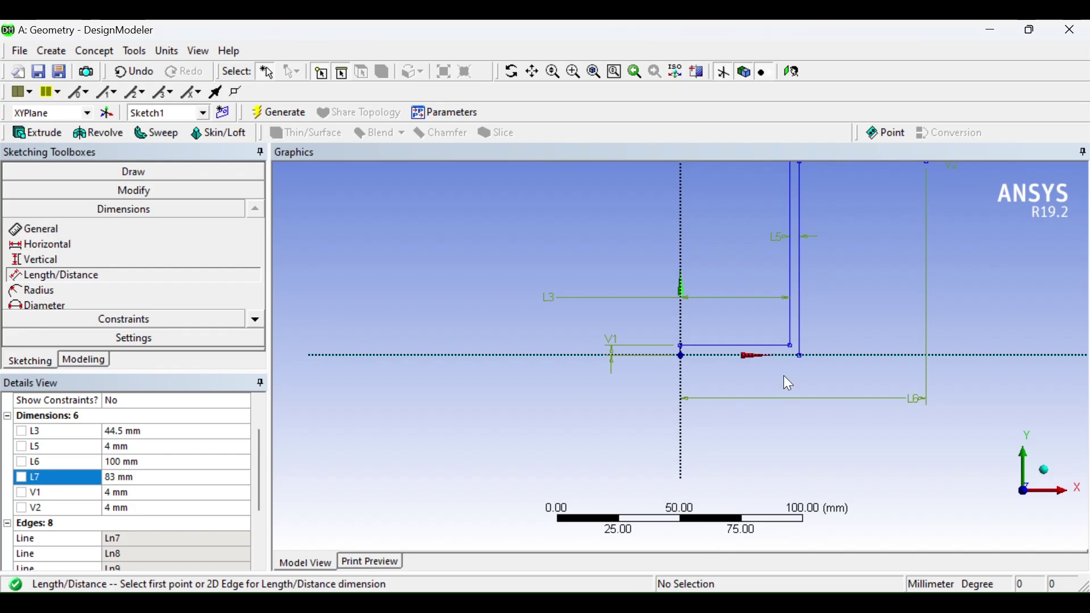
Draw a closed rectangular polyline for the blank above the die, starting on the Y axis, about 86 mm wide and 16 mm high
{"action": "left_click", "coordinate": [92, 227]}
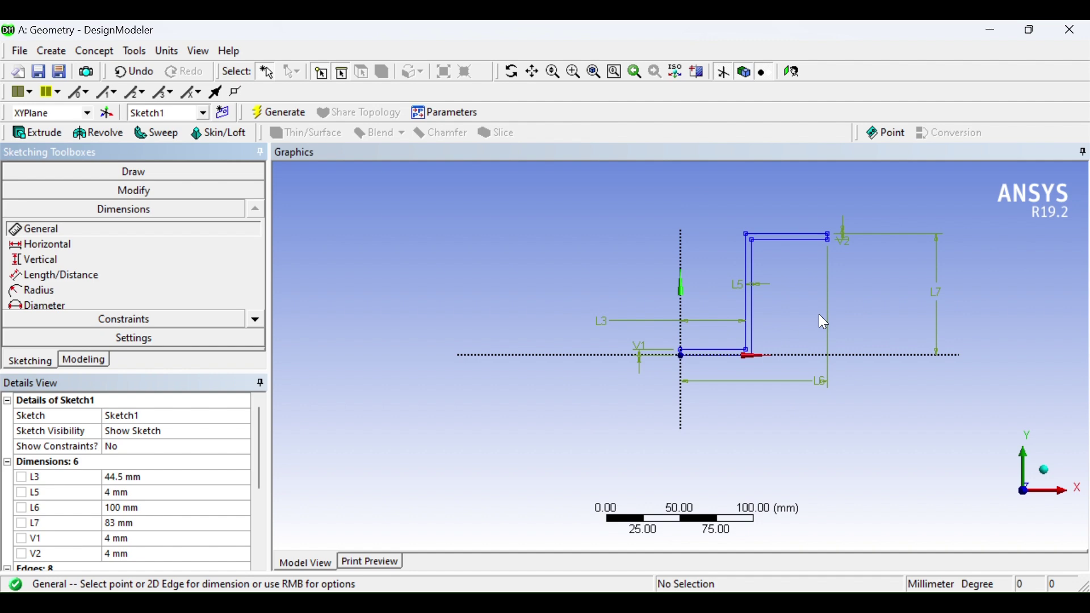
{"action": "scroll", "coordinate": [824, 322], "scroll_direction": "up", "scroll_amount": 3}
{"action": "mouse_move", "coordinate": [710, 294]}
{"action": "middle_mouse_down", "text": "ctrl"}
{"action": "mouse_move", "coordinate": [657, 372]}
{"action": "mouse_move", "coordinate": [609, 408]}
{"action": "middle_mouse_up", "text": "ctrl"}
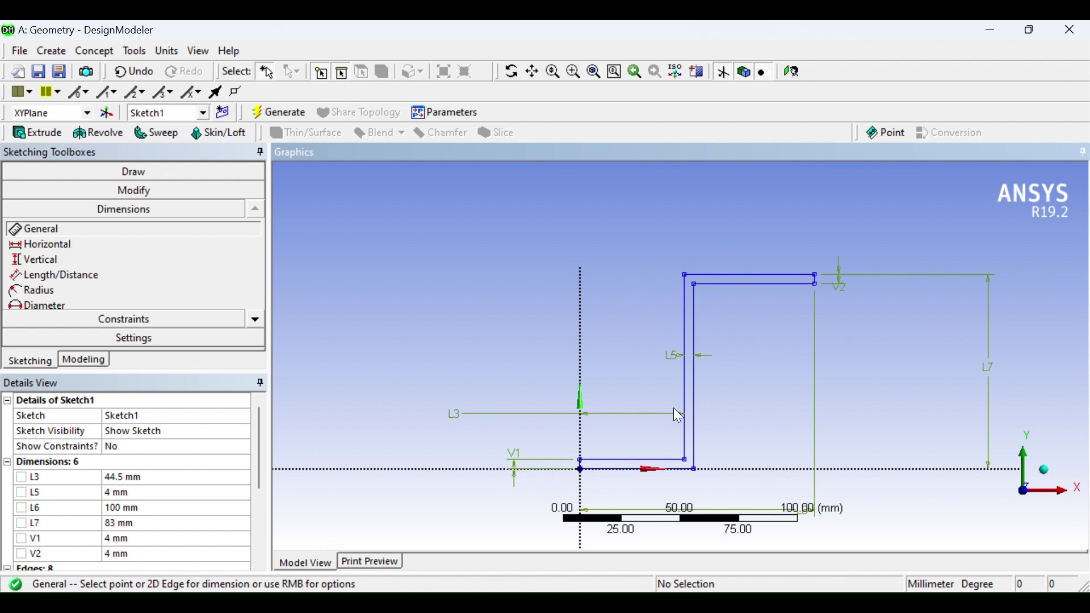
{"action": "left_click", "coordinate": [121, 171]}
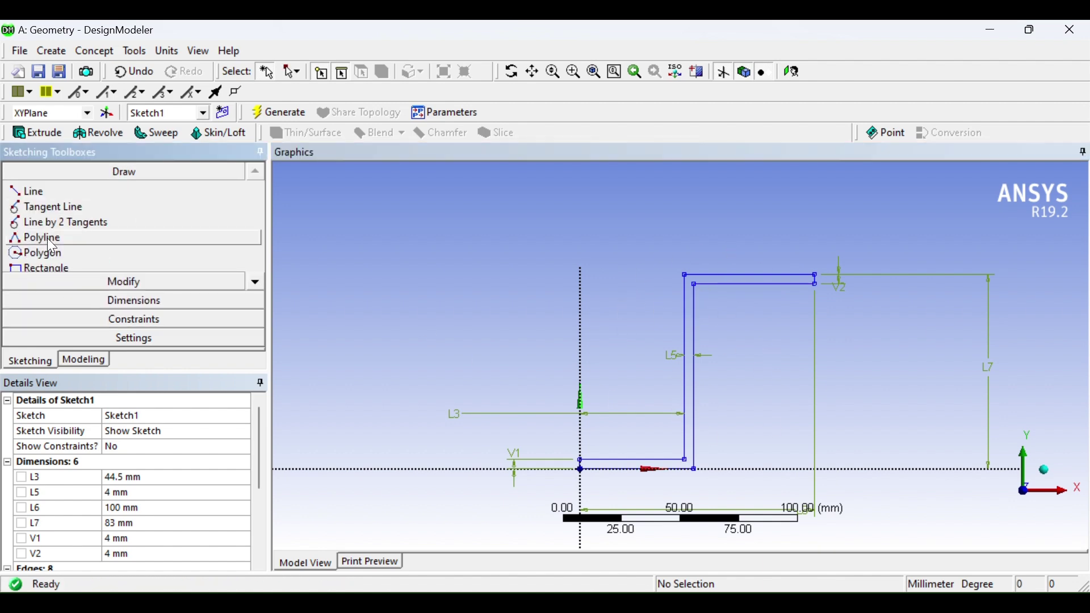
{"action": "left_click", "coordinate": [52, 239]}
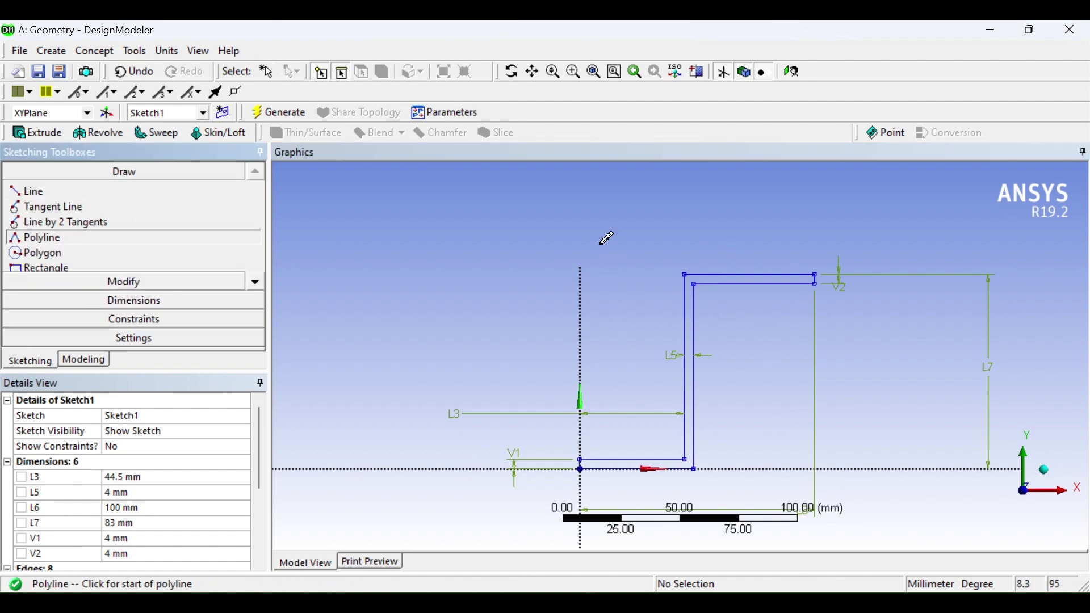
{"action": "left_click", "coordinate": [580, 222]}
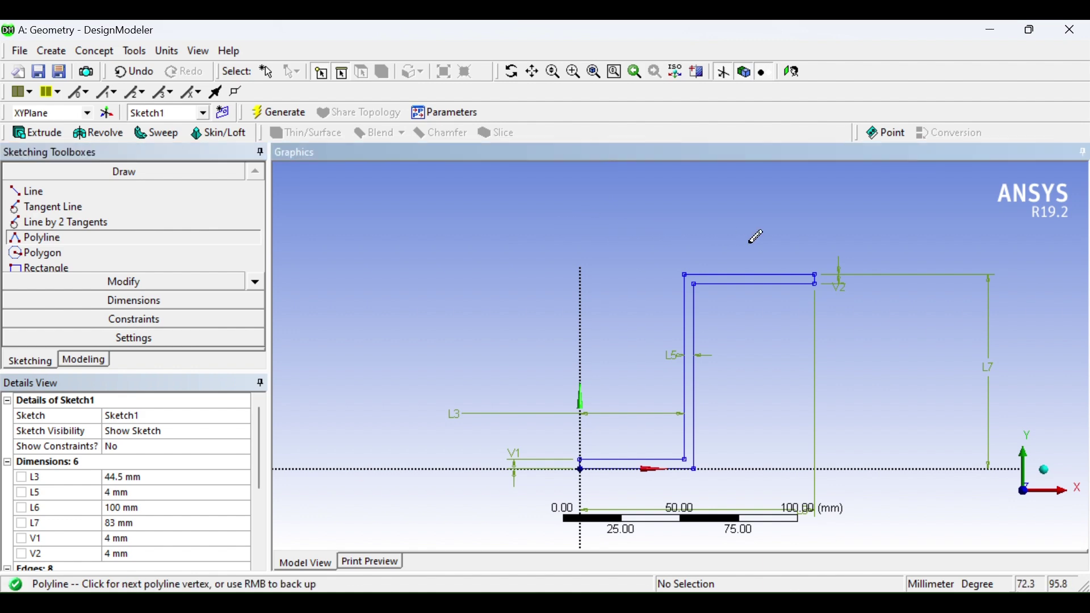
{"action": "left_click", "coordinate": [784, 224]}
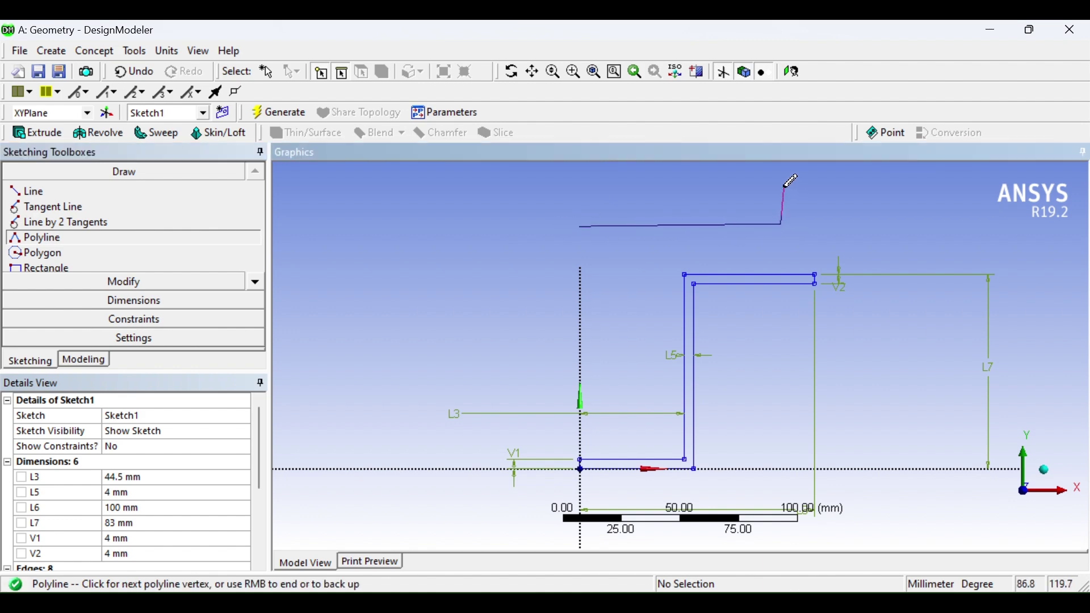
{"action": "left_click", "coordinate": [782, 187]}
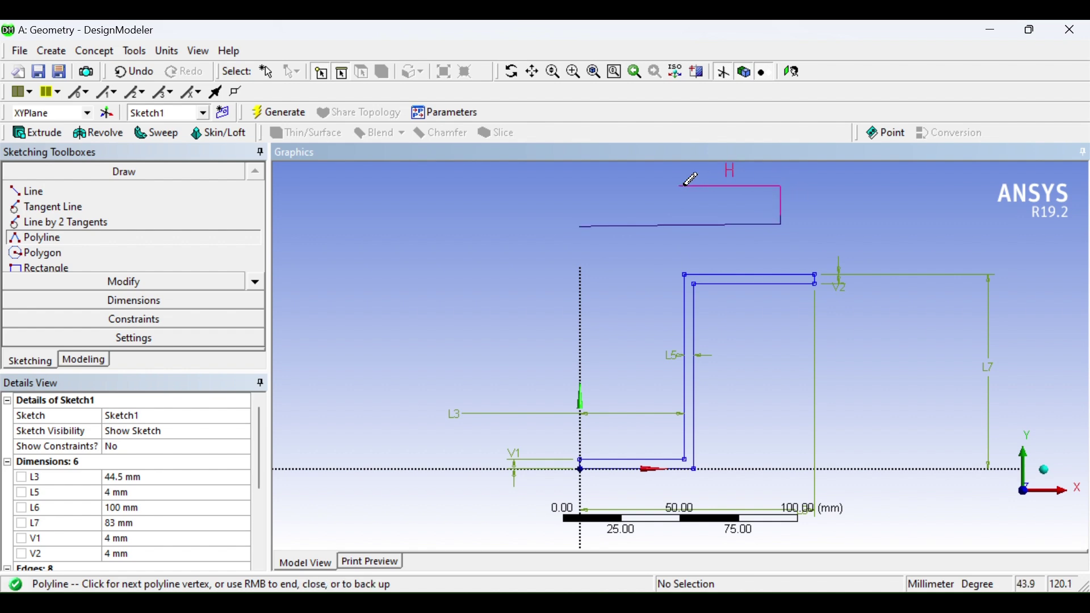
{"action": "right_click", "coordinate": [582, 190]}
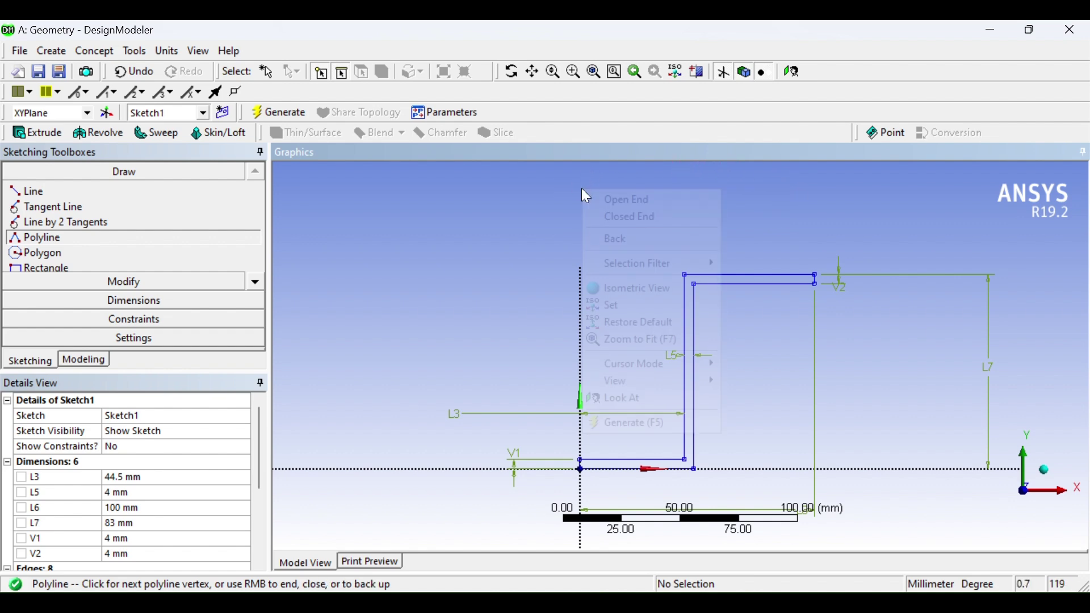
{"action": "left_click", "coordinate": [598, 217]}
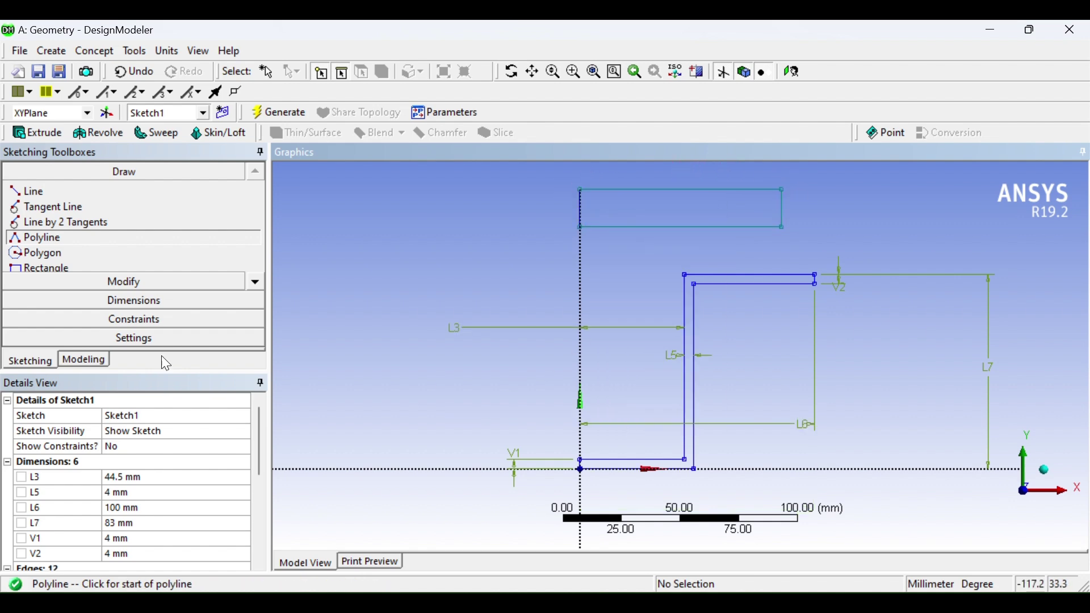
Add general dimensions for the width and height of the blank rectangle
{"action": "left_click", "coordinate": [153, 301]}
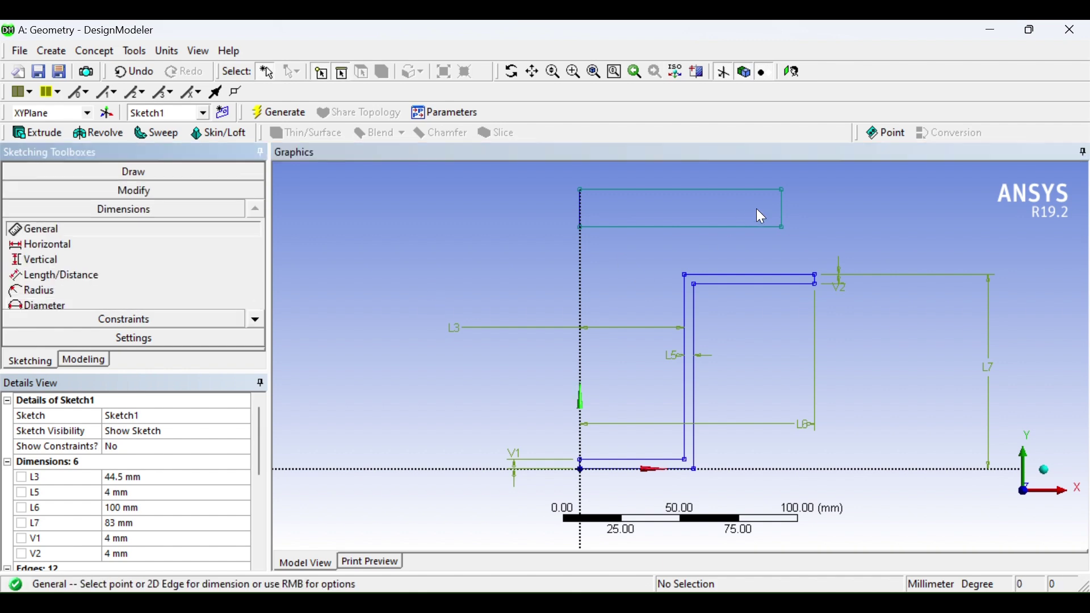
{"action": "left_click", "coordinate": [662, 190]}
{"action": "left_click", "coordinate": [661, 171]}
{"action": "left_click", "coordinate": [587, 216]}
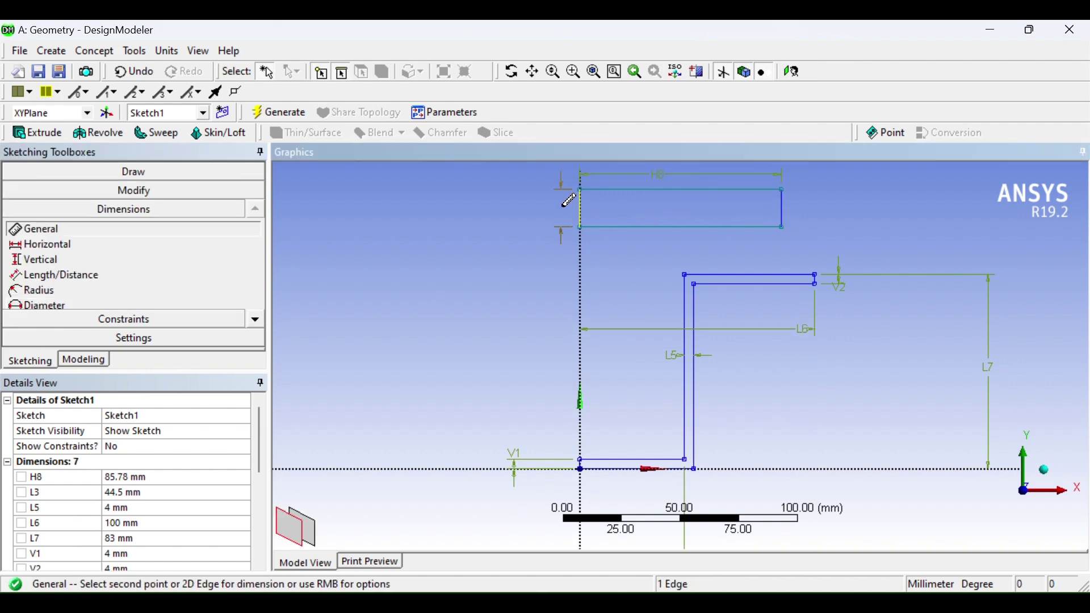
{"action": "left_click", "coordinate": [567, 205]}
Try to set the blank's width dimension H8 to 140/2
{"action": "left_click", "coordinate": [144, 480]}
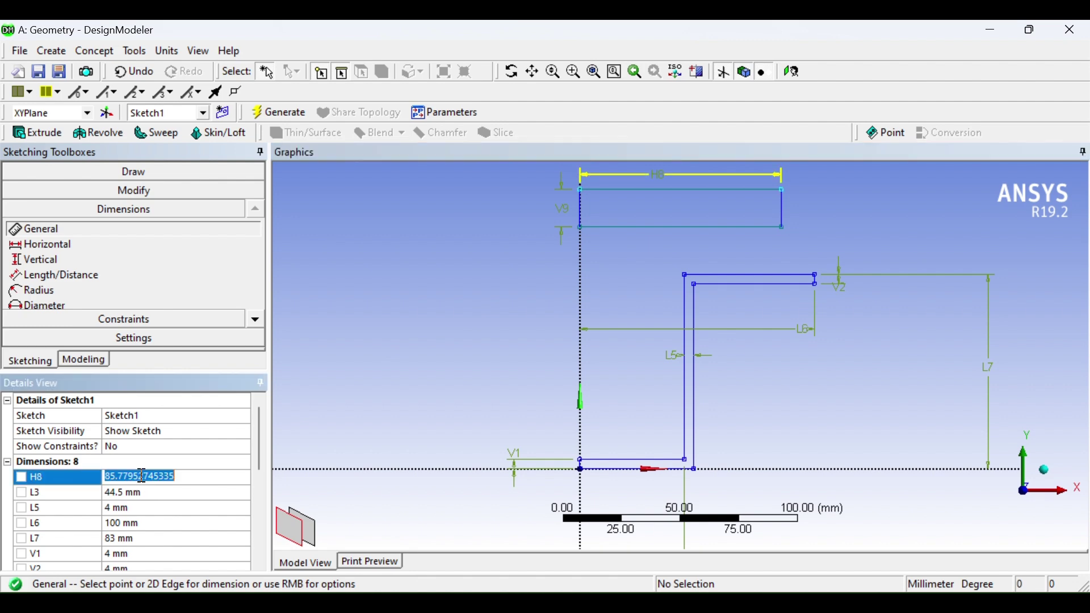
{"action": "type", "text": "140/2"}
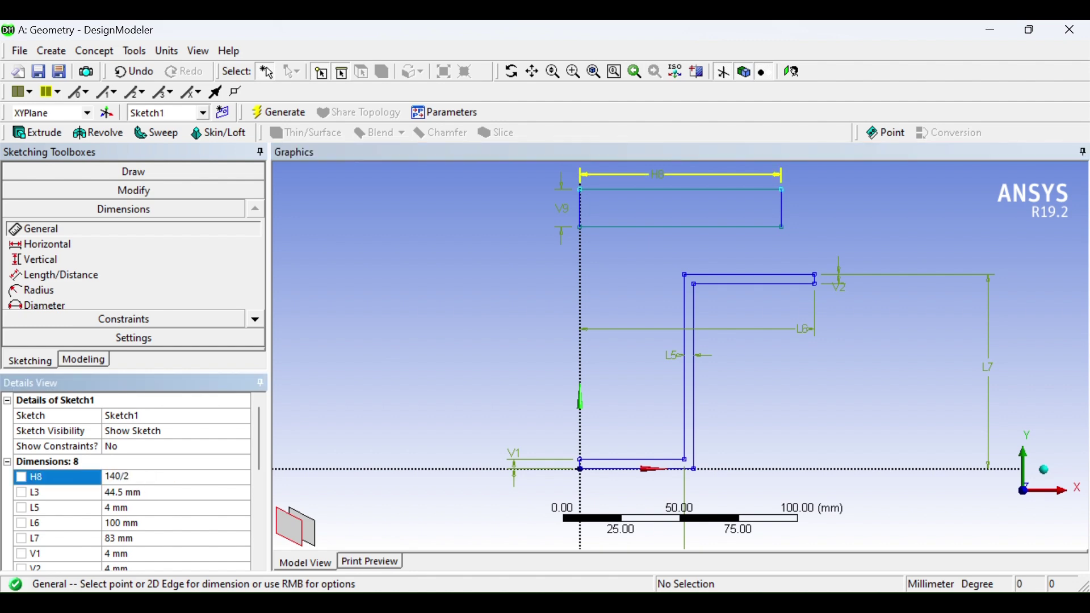
{"action": "key", "text": "Return"}
Set the blank's width dimension H8 to =140/2 mm
{"action": "left_click", "coordinate": [125, 477]}
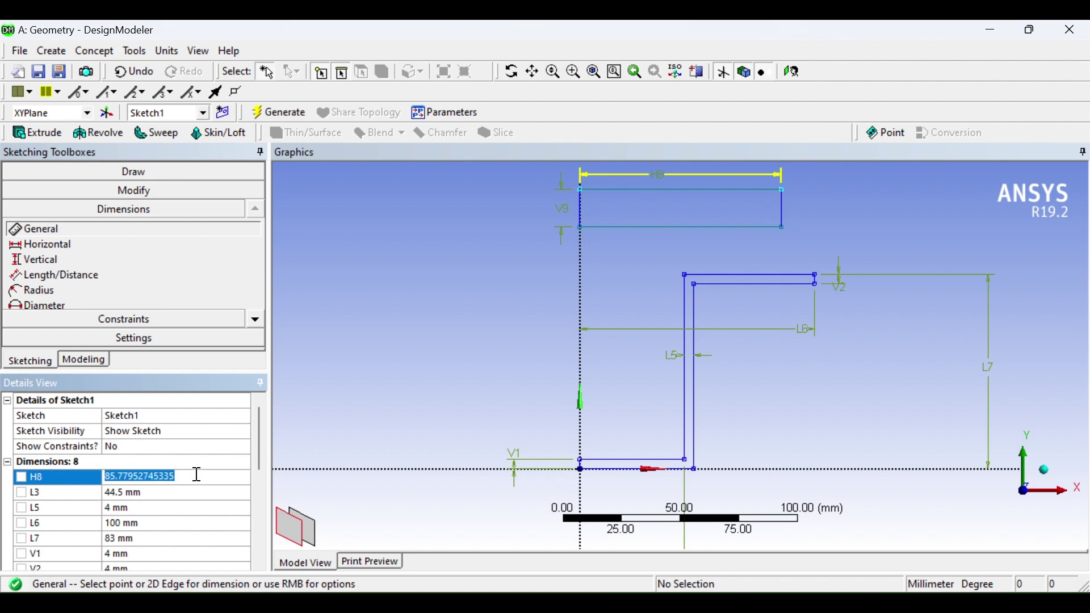
{"action": "type", "text": "=140"}
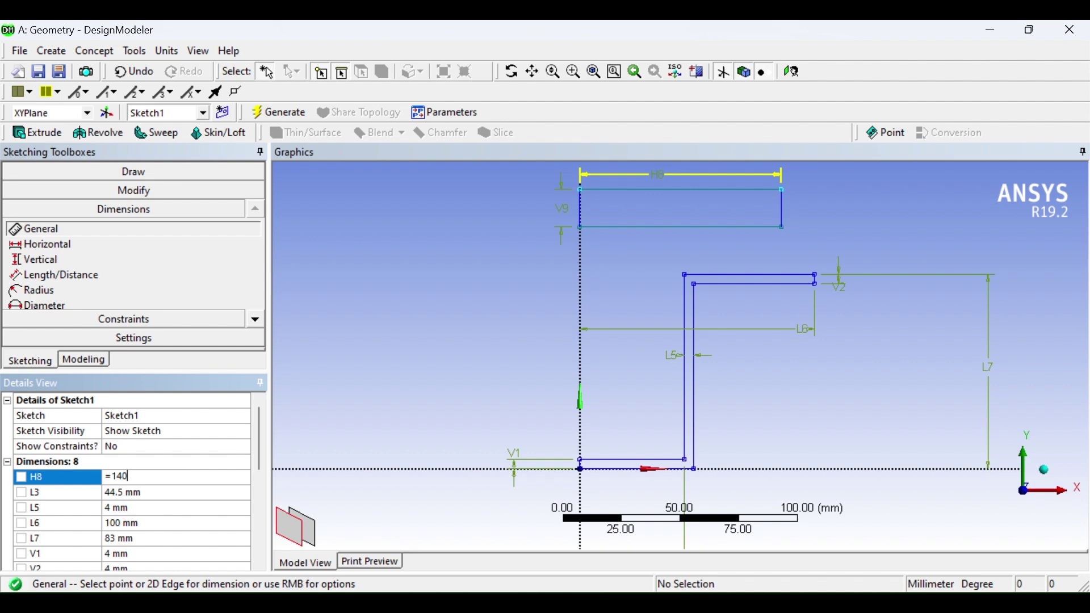
{"action": "type", "text": "/2"}
{"action": "key", "text": "Return"}
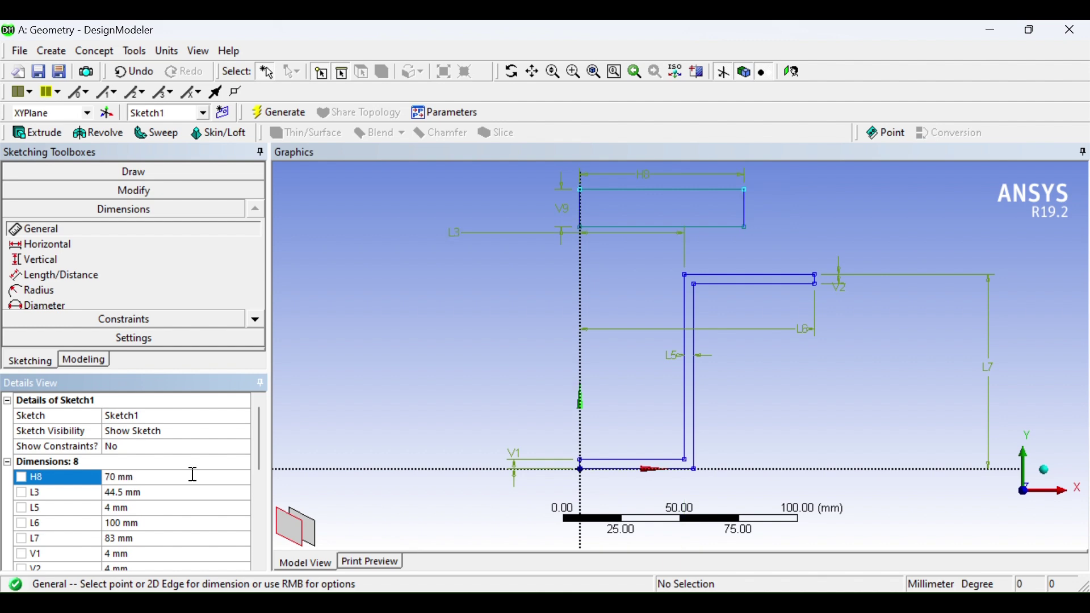
Set the blank's thickness dimension V9 to 2 mm
{"action": "scroll", "coordinate": [147, 485], "scroll_direction": "down", "scroll_amount": 2}
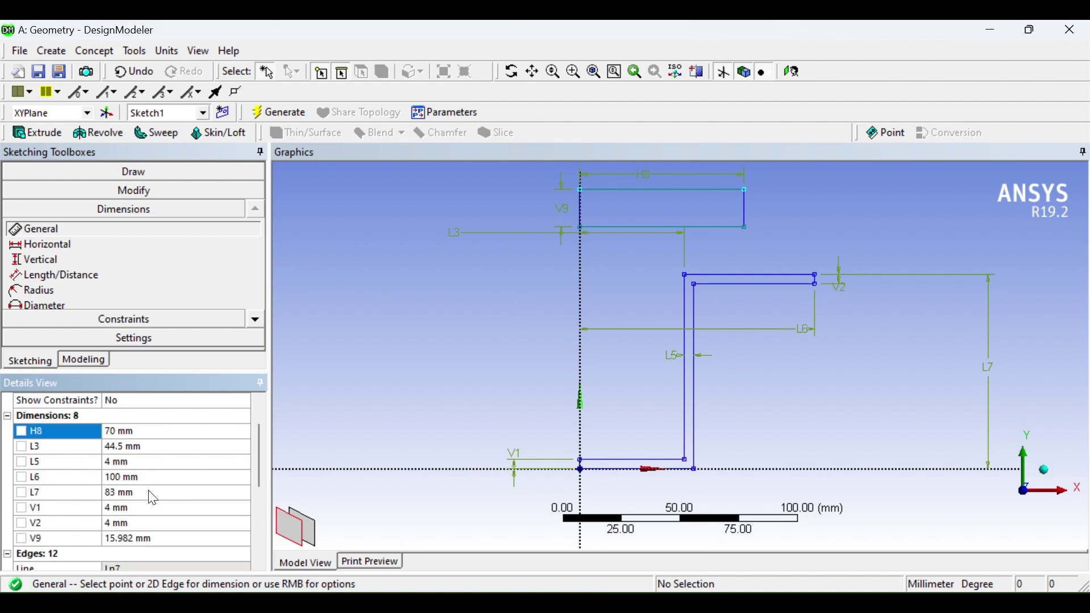
{"action": "left_click", "coordinate": [136, 494]}
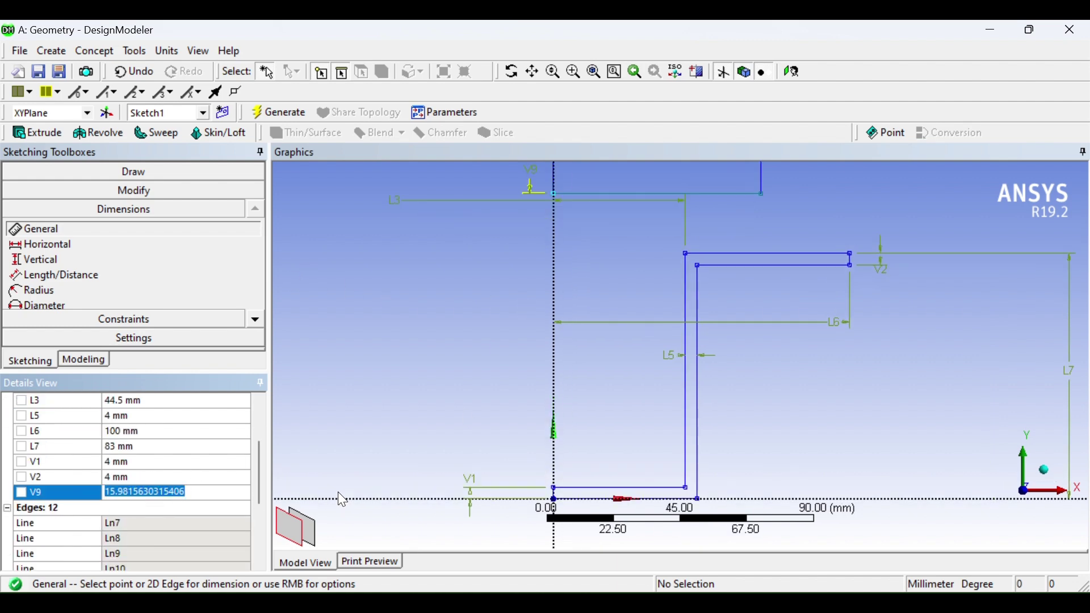
{"action": "type", "text": "2"}
{"action": "key", "text": "Return"}
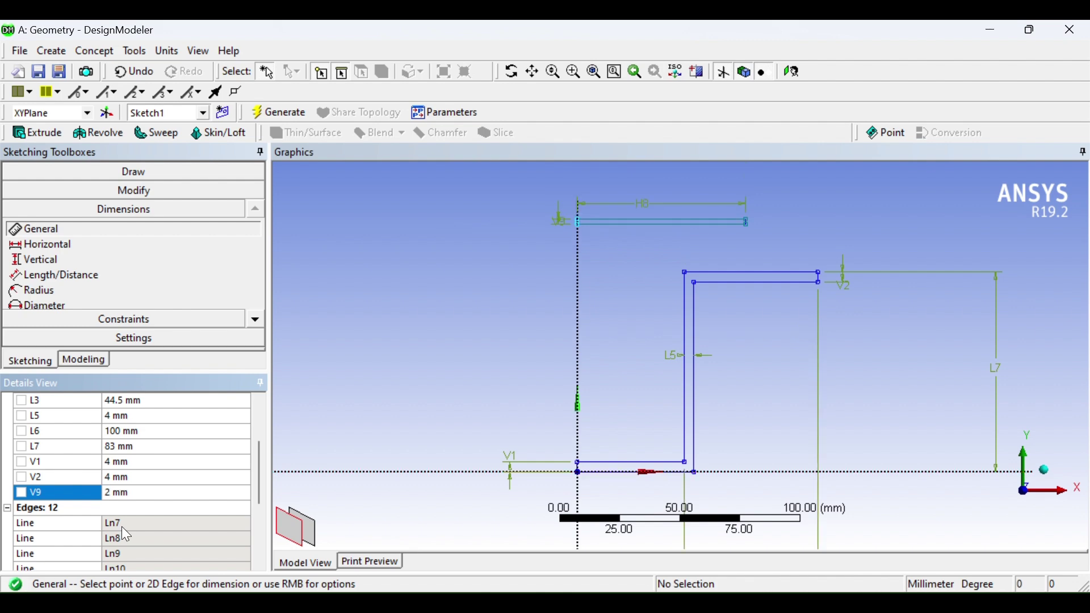
Add a length/distance dimension between the blank's lower edge and the die flange's upper edge, and set it to 0.2 mm
{"action": "scroll", "coordinate": [796, 293], "scroll_direction": "up", "scroll_amount": 1}
{"action": "middle_click_drag", "start_coordinate": [710, 243], "coordinate": [671, 328], "text": "ctrl"}
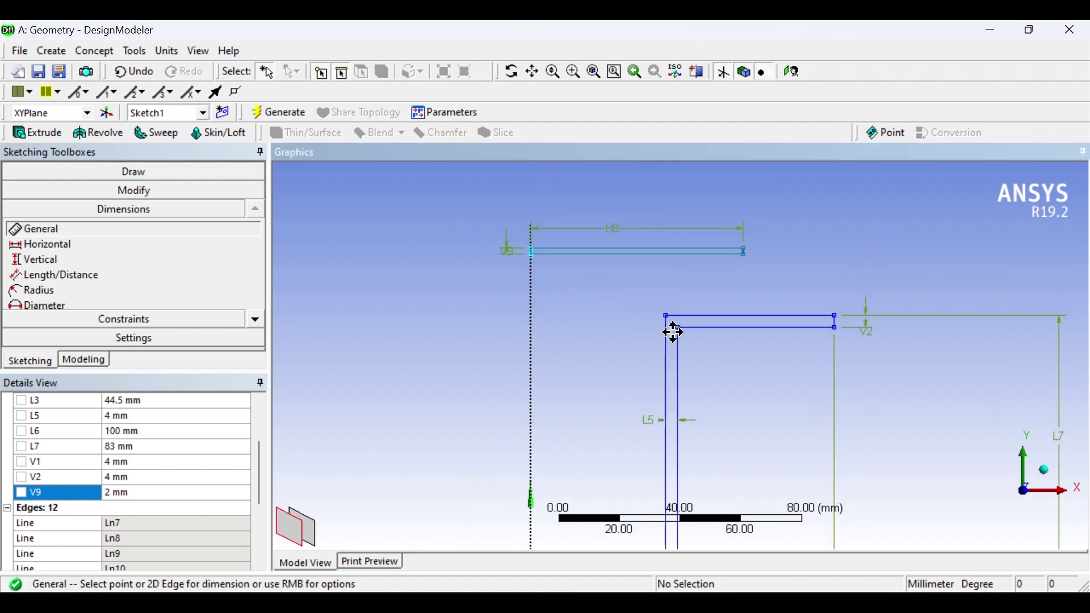
{"action": "left_click", "coordinate": [91, 277]}
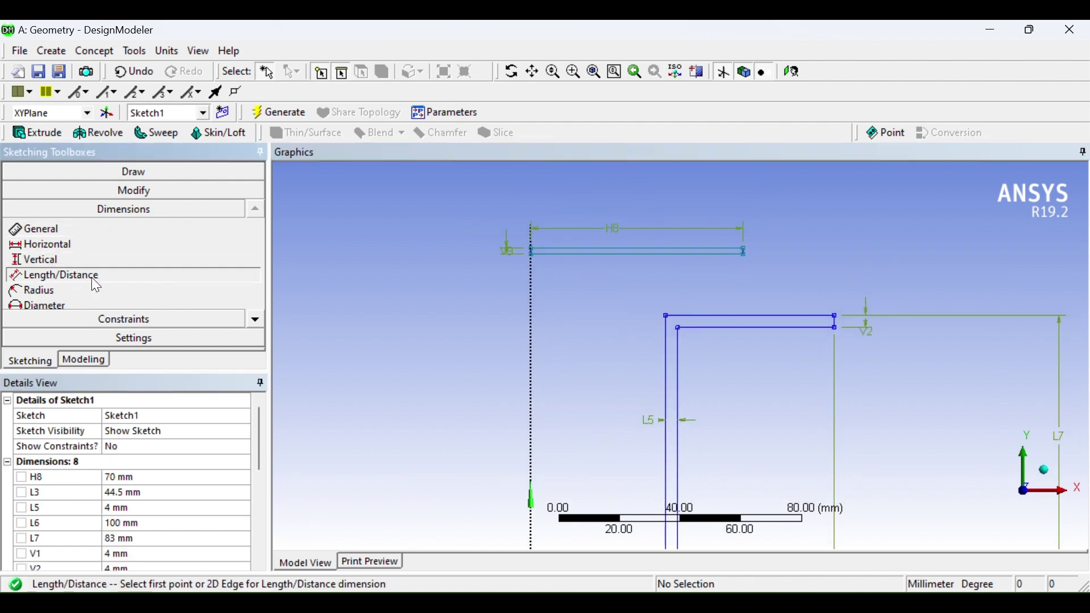
{"action": "left_click", "coordinate": [628, 251]}
{"action": "left_click", "coordinate": [699, 320]}
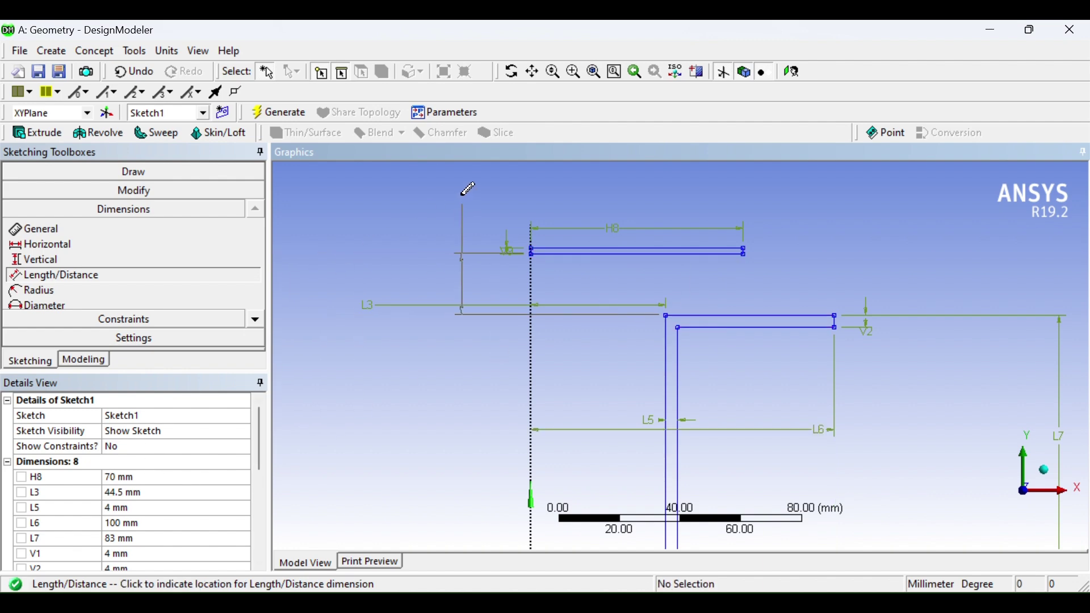
{"action": "left_click", "coordinate": [412, 180]}
{"action": "scroll", "coordinate": [152, 517], "scroll_direction": "down", "scroll_amount": 1}
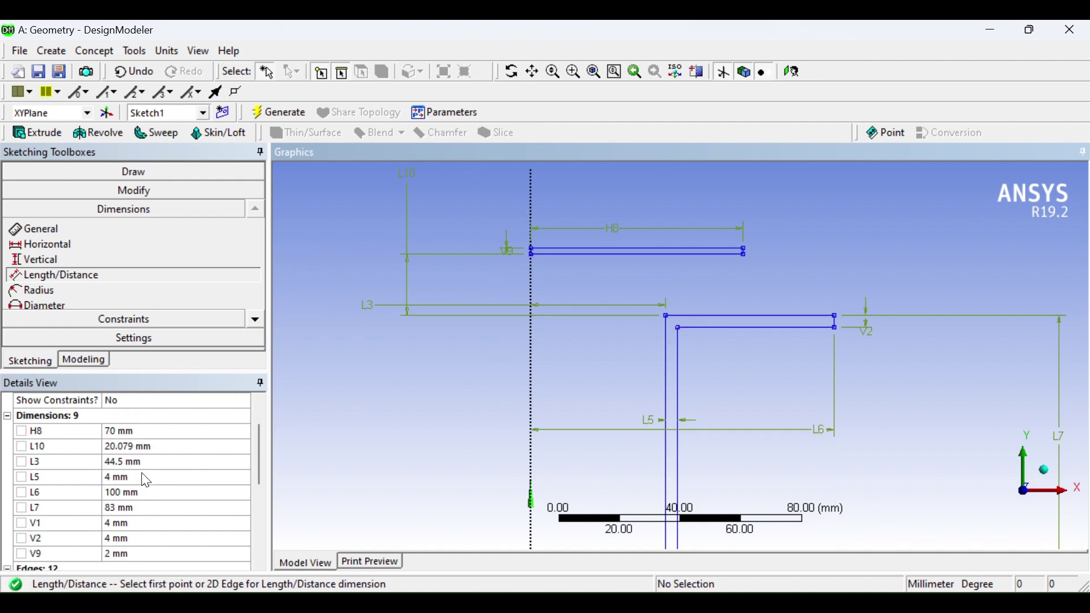
{"action": "left_click", "coordinate": [137, 447]}
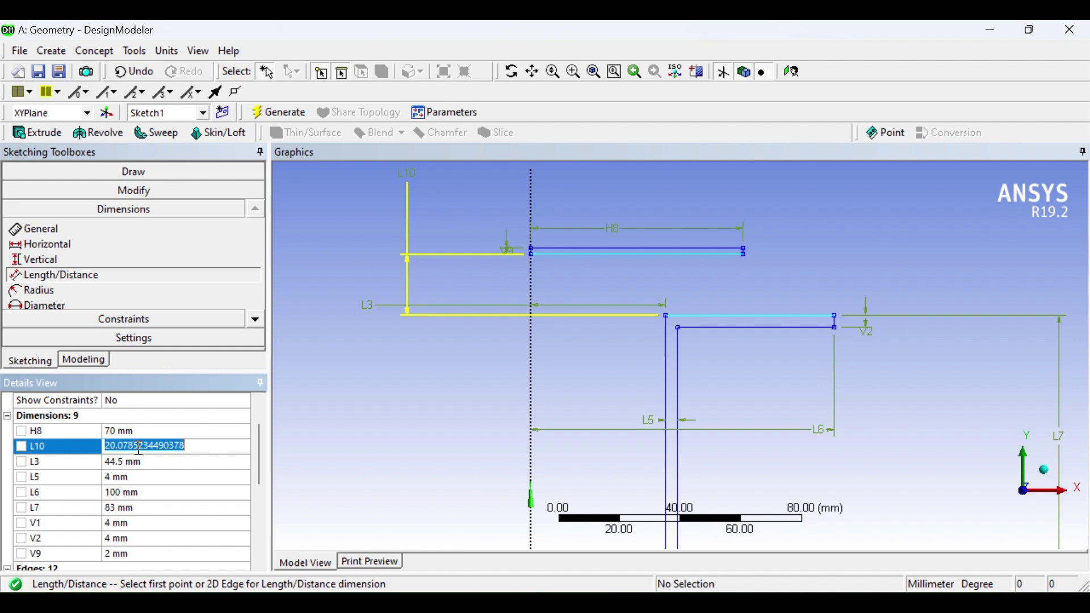
{"action": "type", "text": "0.2"}
{"action": "key", "text": "Return"}
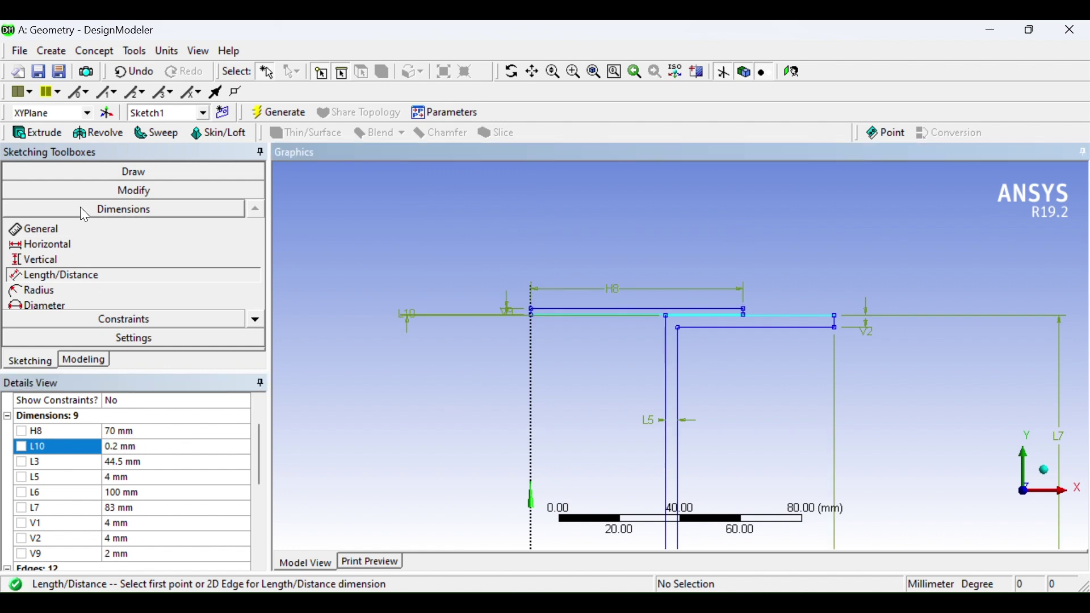
Examine the narrow gap between the blank's lower edge and the die flange up close
{"action": "left_click", "coordinate": [57, 229]}
{"action": "scroll", "coordinate": [792, 377], "scroll_direction": "up", "scroll_amount": 2}
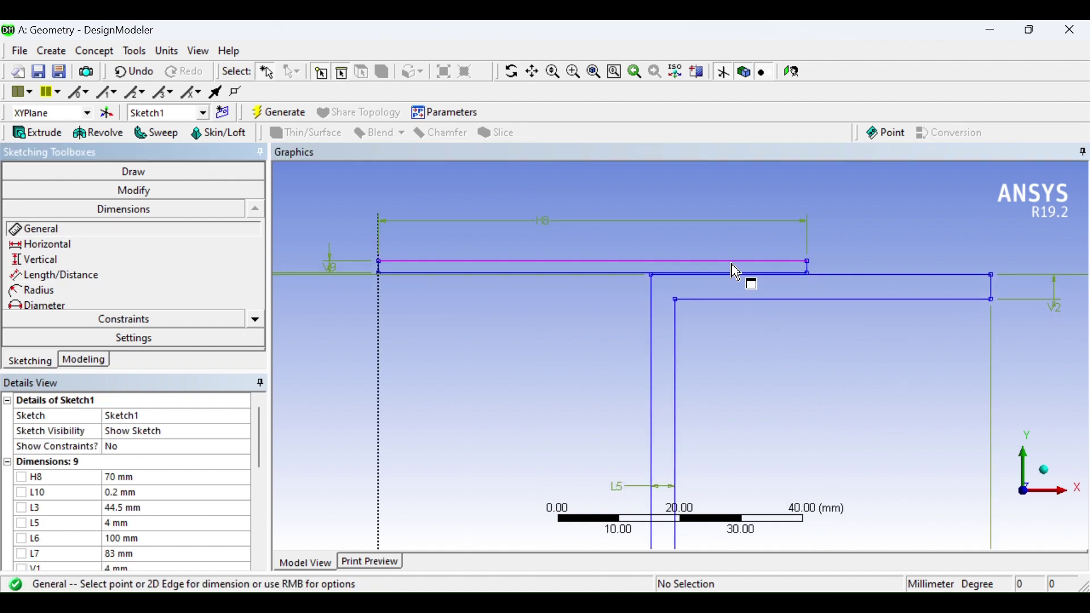
{"action": "scroll", "coordinate": [670, 272], "scroll_direction": "up", "scroll_amount": 3}
{"action": "mouse_move", "coordinate": [662, 267]}
{"action": "middle_mouse_down", "text": "ctrl"}
{"action": "mouse_move", "coordinate": [662, 370]}
{"action": "mouse_move", "coordinate": [681, 331]}
{"action": "mouse_move", "coordinate": [760, 390]}
{"action": "middle_mouse_up", "text": "ctrl"}
{"action": "scroll", "coordinate": [725, 358], "scroll_direction": "up", "scroll_amount": 2}
{"action": "scroll", "coordinate": [752, 366], "scroll_direction": "up", "scroll_amount": 2}
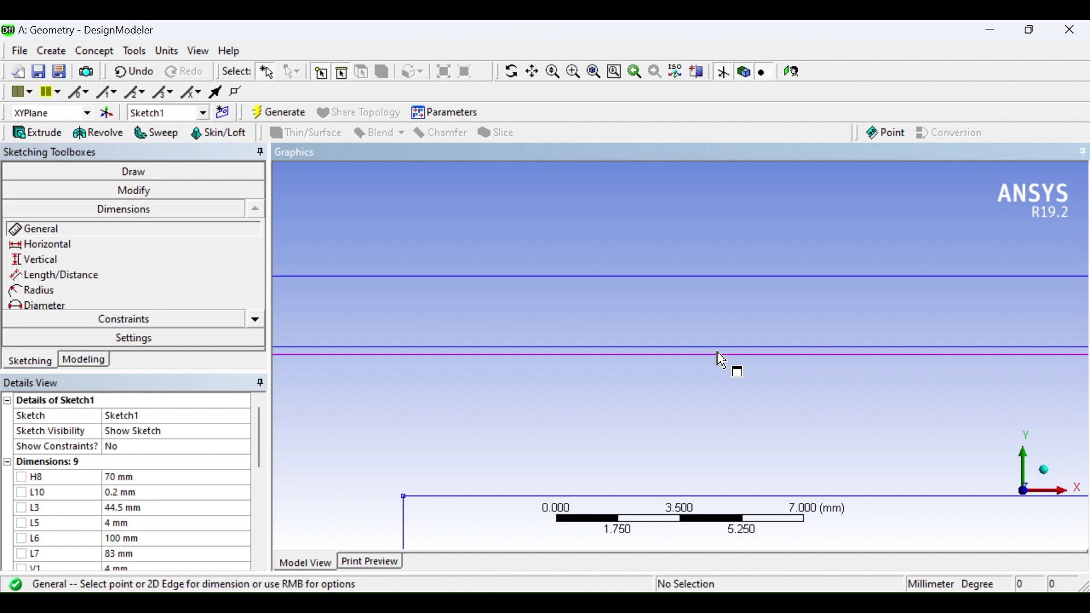
{"action": "scroll", "coordinate": [721, 359], "scroll_direction": "down", "scroll_amount": 1}
{"action": "scroll", "coordinate": [720, 353], "scroll_direction": "down", "scroll_amount": 1}
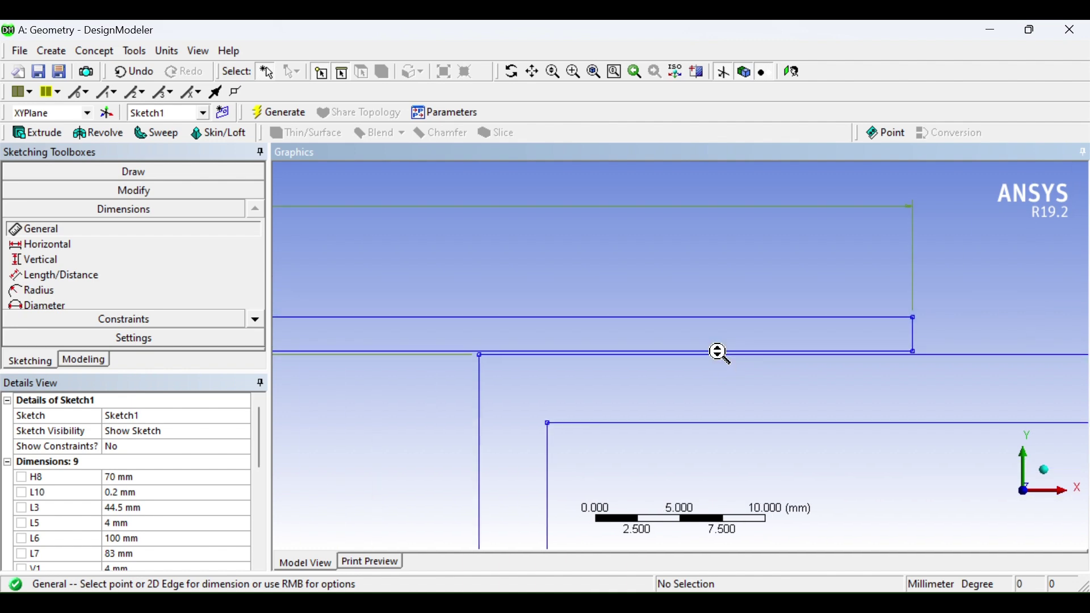
{"action": "scroll", "coordinate": [719, 353], "scroll_direction": "down", "scroll_amount": 1}
{"action": "scroll", "coordinate": [734, 365], "scroll_direction": "up", "scroll_amount": 2}
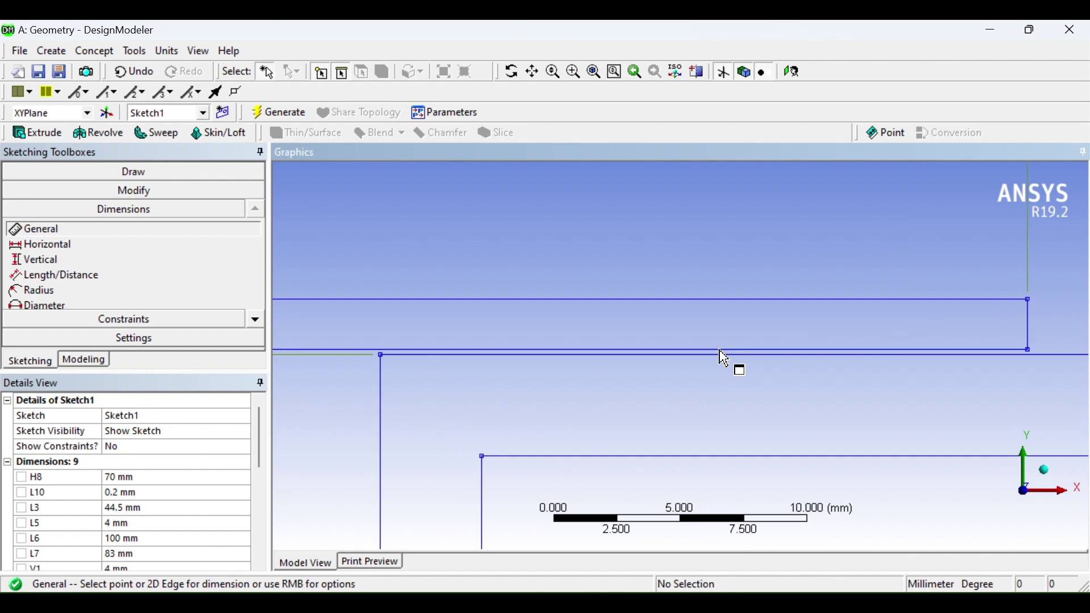
{"action": "scroll", "coordinate": [730, 360], "scroll_direction": "down", "scroll_amount": 2}
{"action": "scroll", "coordinate": [680, 356], "scroll_direction": "down", "scroll_amount": 2}
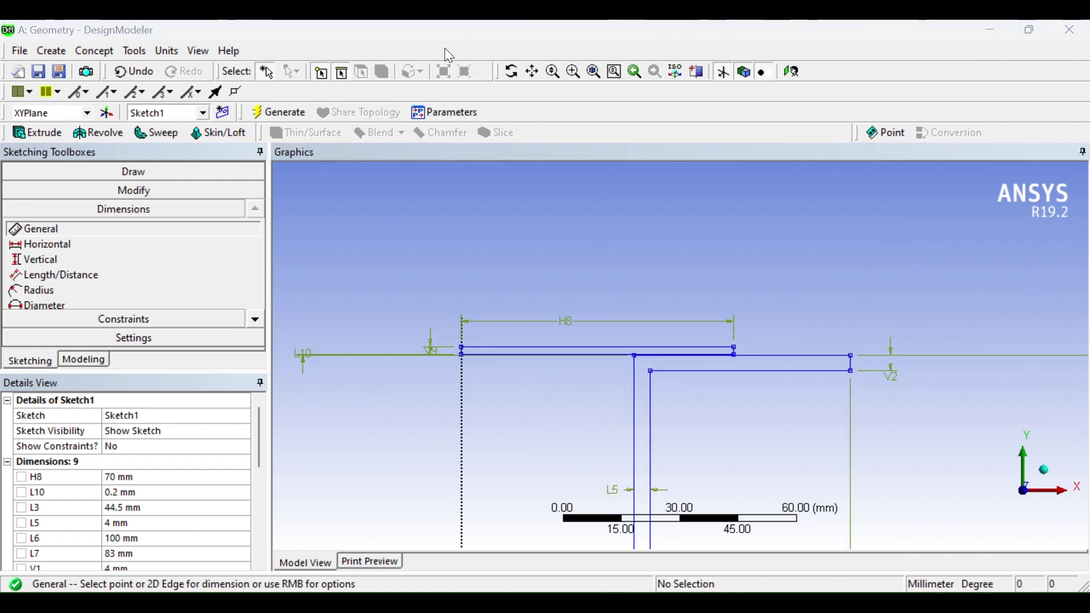
Sketch the punch as a closed rectangular polyline about 36.65 mm wide and 23.85 mm high, above the blank with one side on the Y axis
{"action": "left_click", "coordinate": [90, 170]}
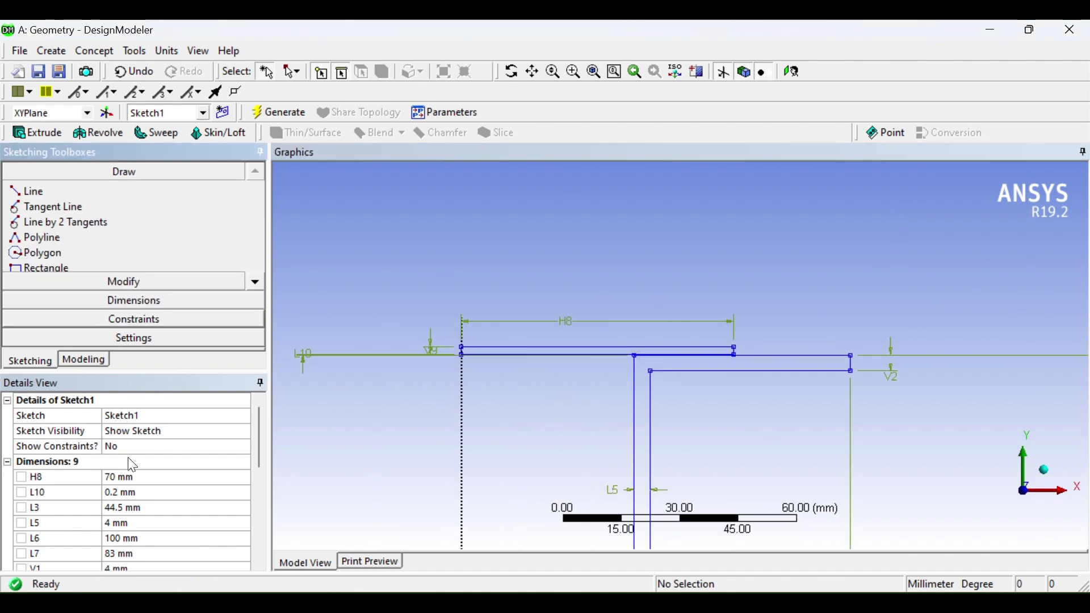
{"action": "left_click", "coordinate": [41, 238]}
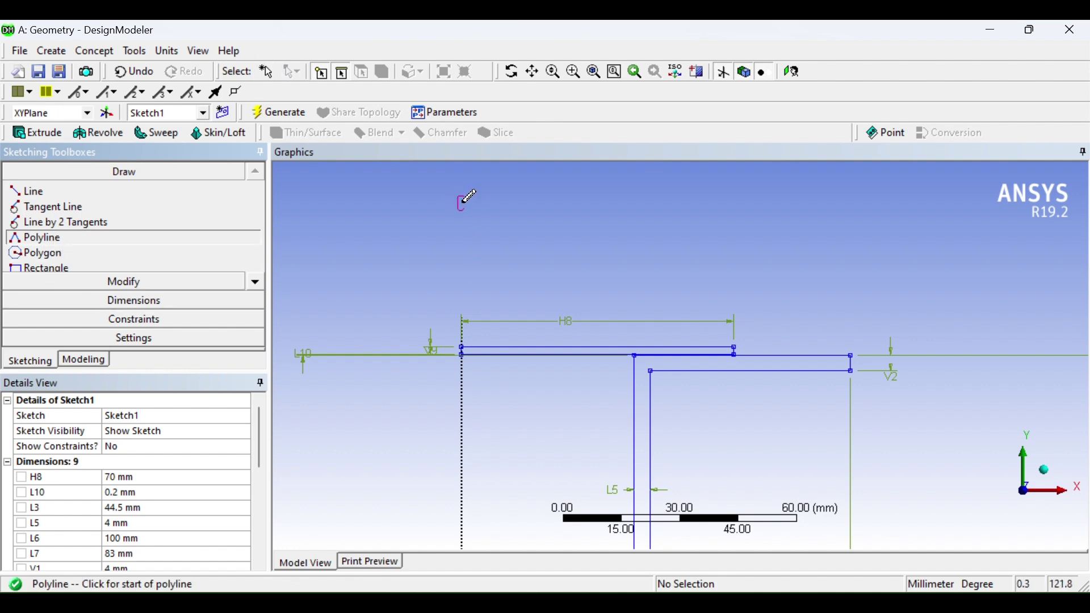
{"action": "left_click", "coordinate": [460, 203]}
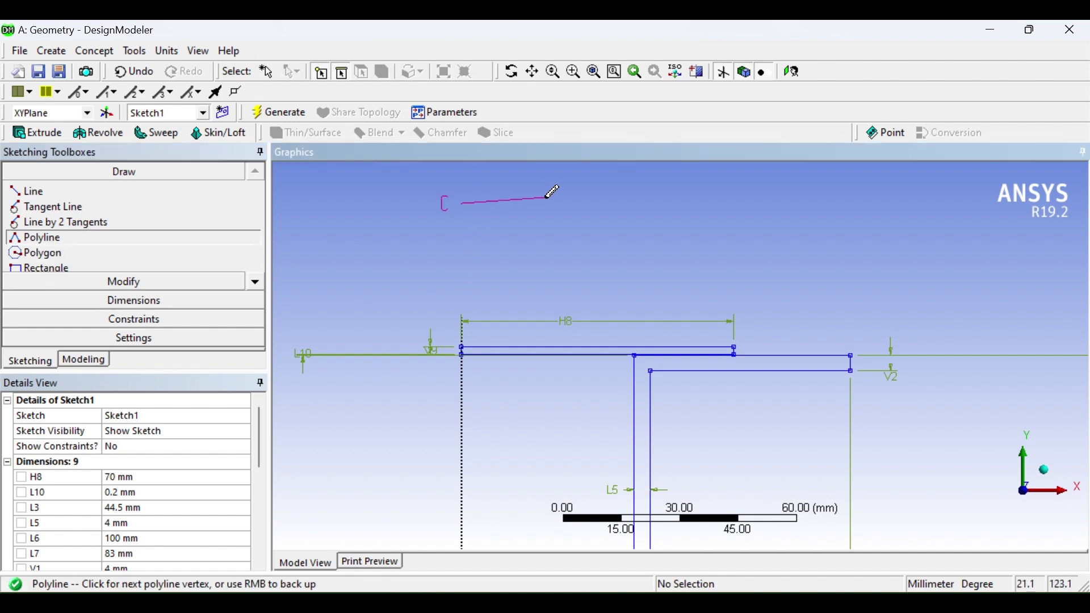
{"action": "left_click", "coordinate": [606, 200]}
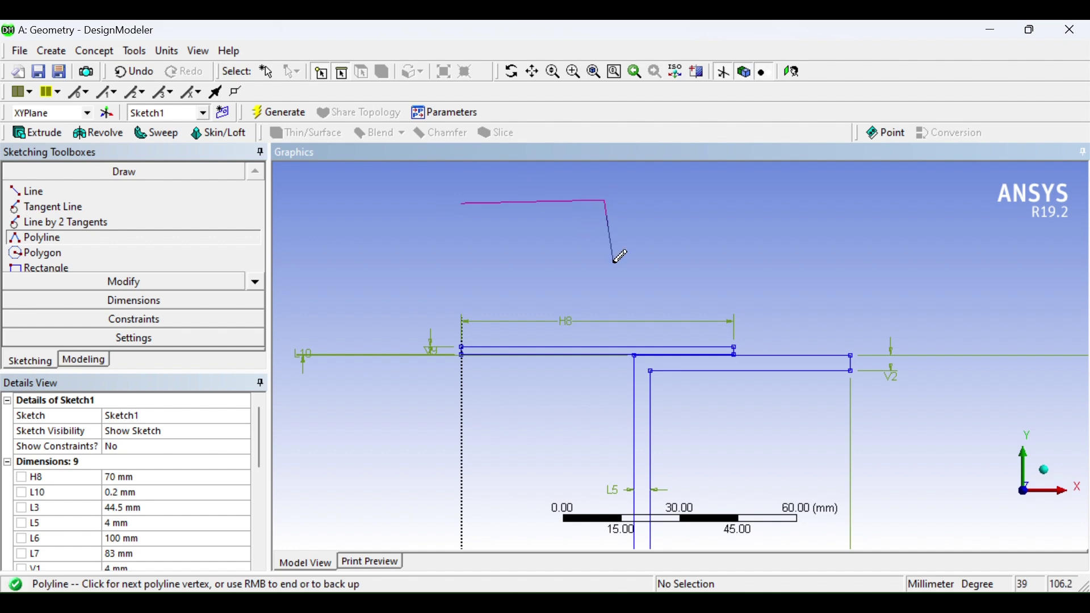
{"action": "left_click", "coordinate": [607, 295]}
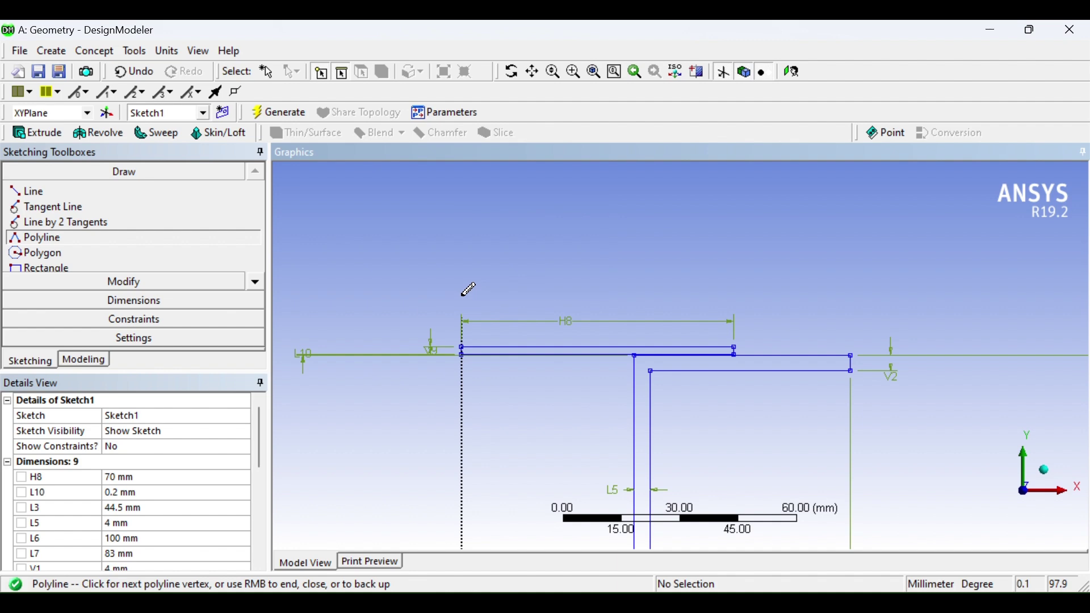
{"action": "right_click", "coordinate": [448, 226]}
{"action": "left_click", "coordinate": [483, 254]}
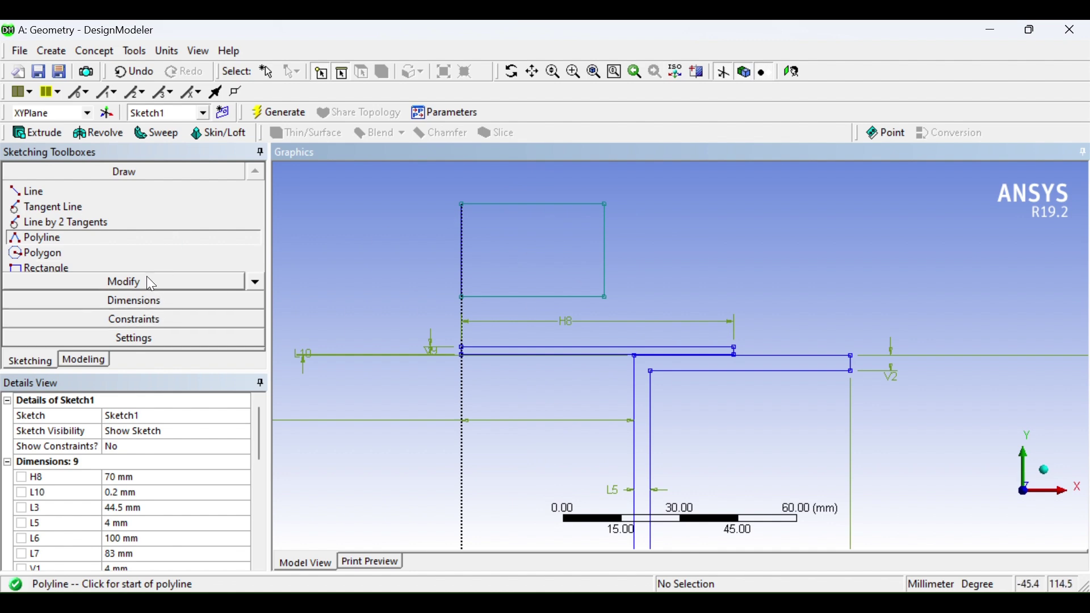
Add general dimensions for the height of the punch's outer vertical edge and the width of its upper edge
{"action": "left_click", "coordinate": [139, 300]}
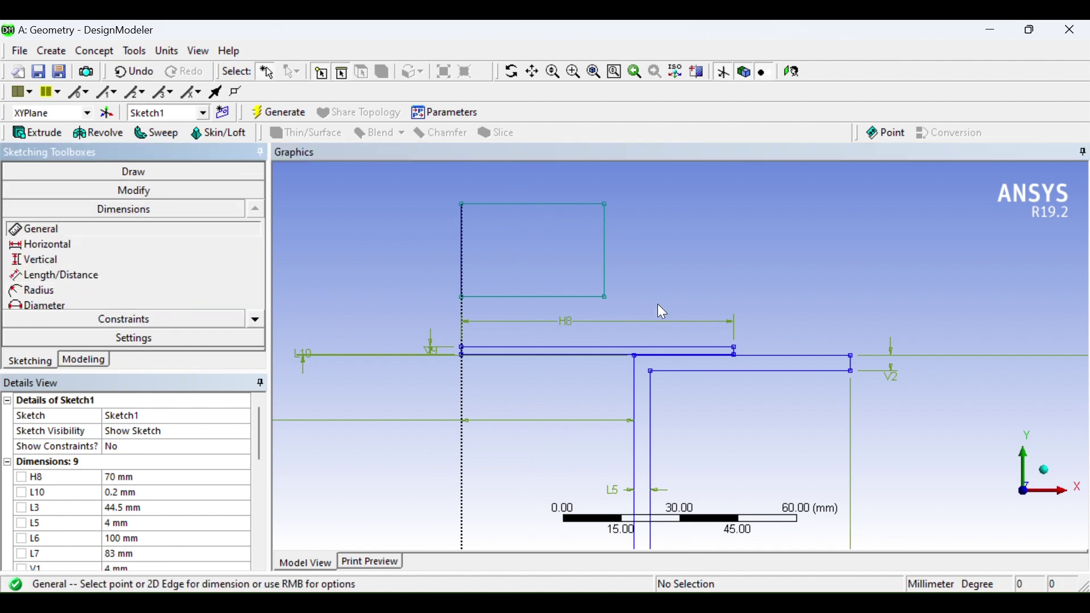
{"action": "left_click", "coordinate": [606, 252]}
{"action": "left_click", "coordinate": [621, 230]}
{"action": "left_click", "coordinate": [518, 204]}
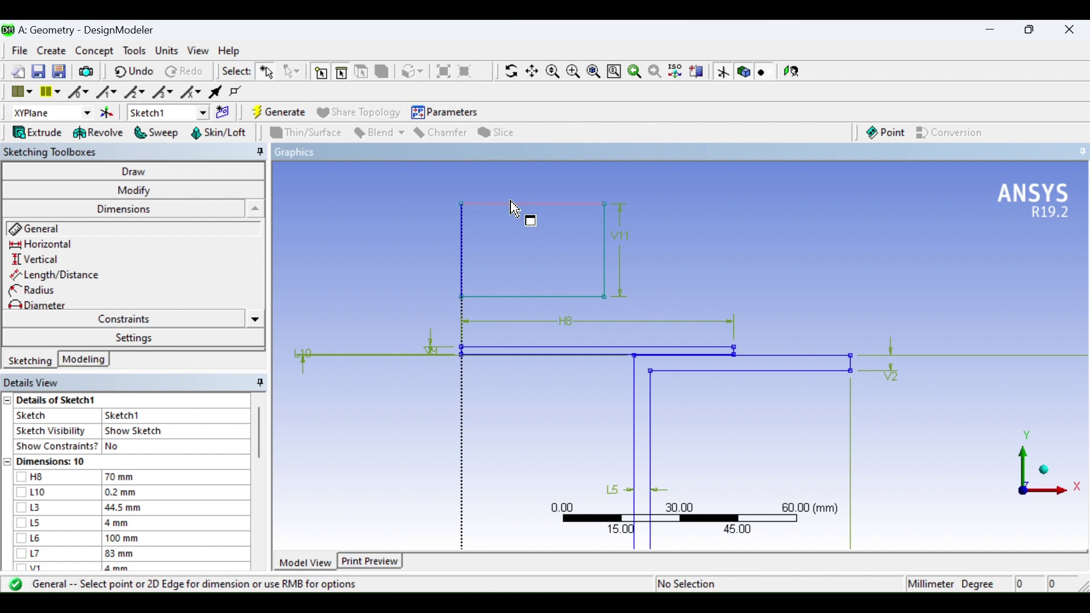
{"action": "left_click", "coordinate": [523, 188]}
Look up the punch diameter in the Word dimension table and set the punch's width dimension H12 to =85/2 mm
{"action": "left_click", "coordinate": [141, 476]}
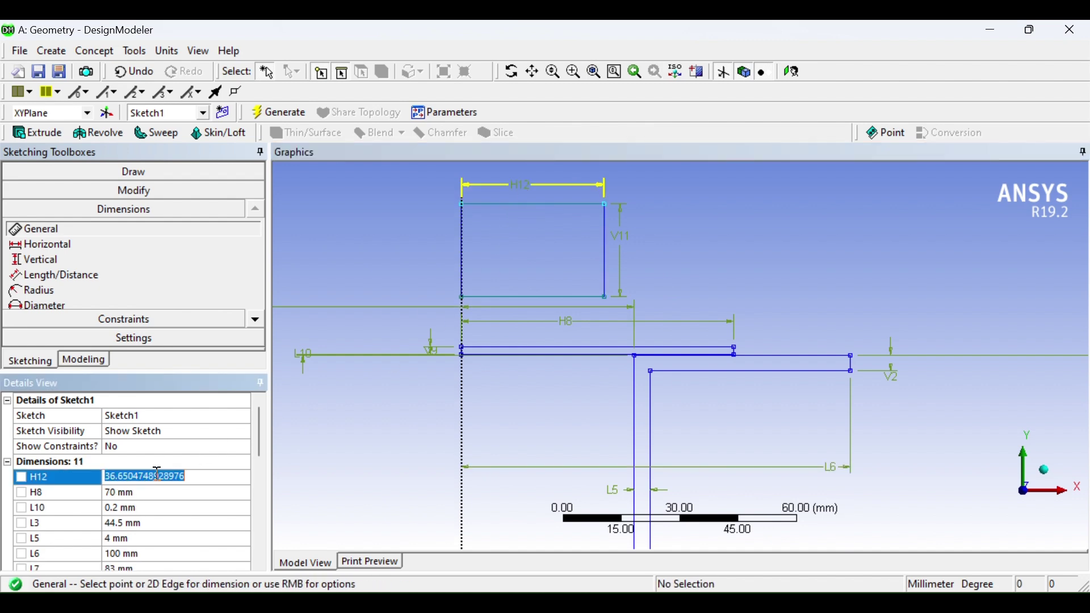
{"action": "key", "text": "alt+Tab"}
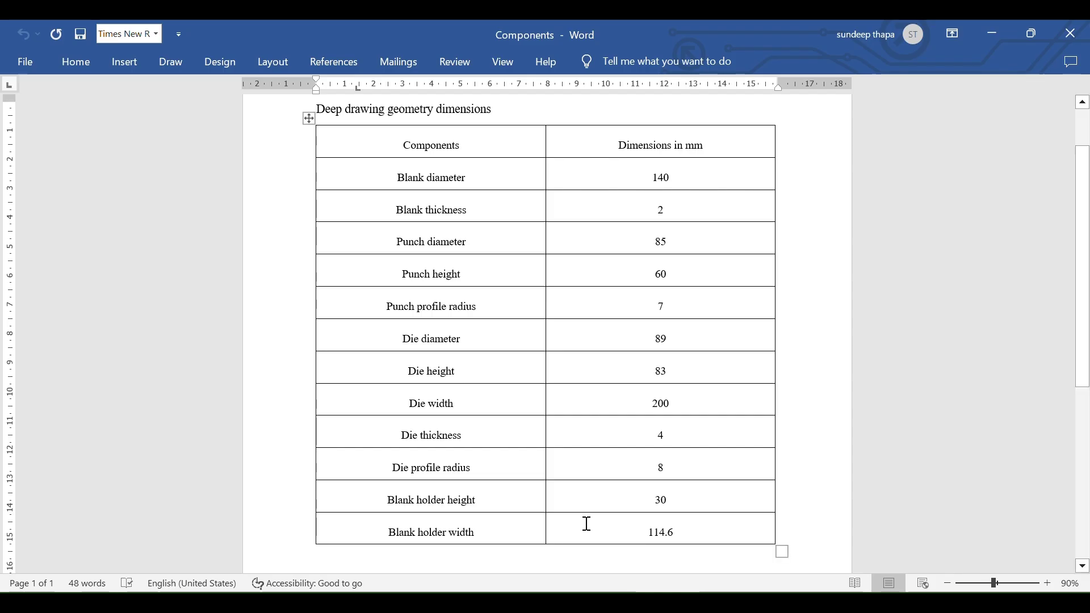
{"action": "left_click", "coordinate": [587, 521]}
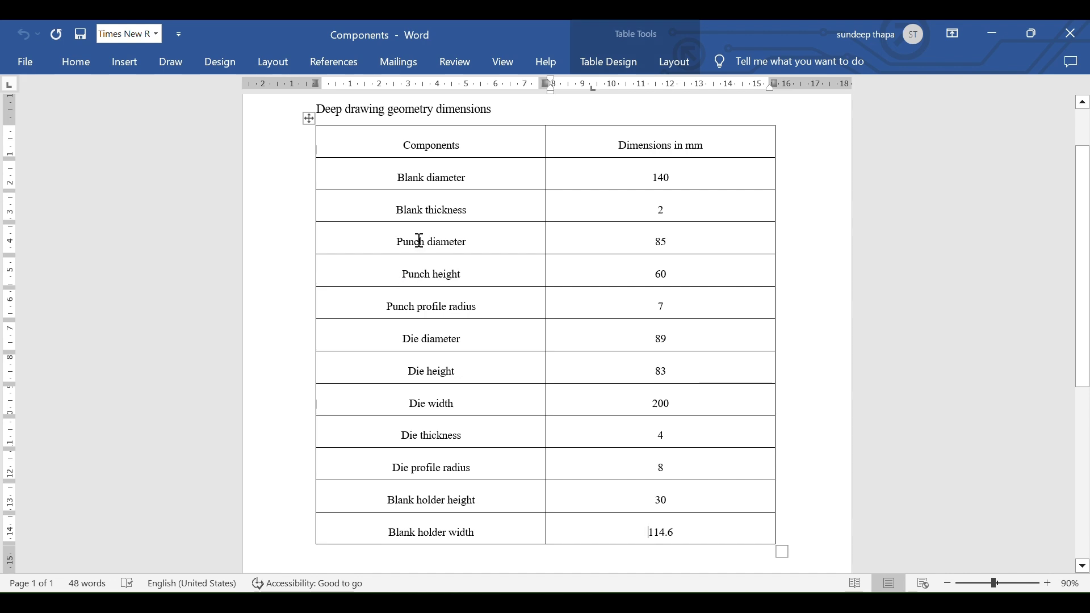
{"action": "key", "text": "alt+Tab"}
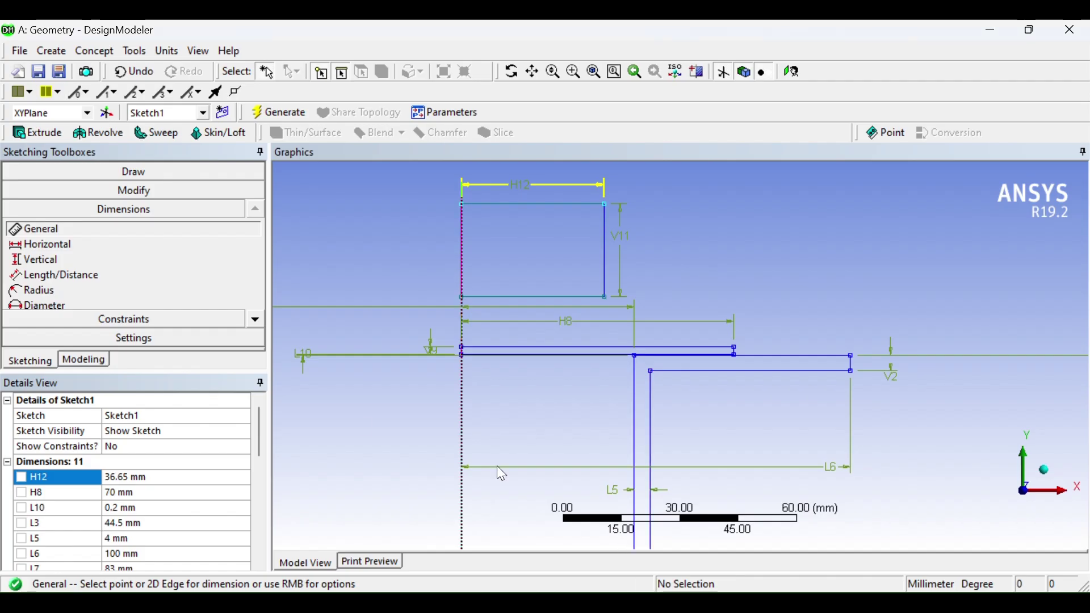
{"action": "left_click", "coordinate": [163, 476]}
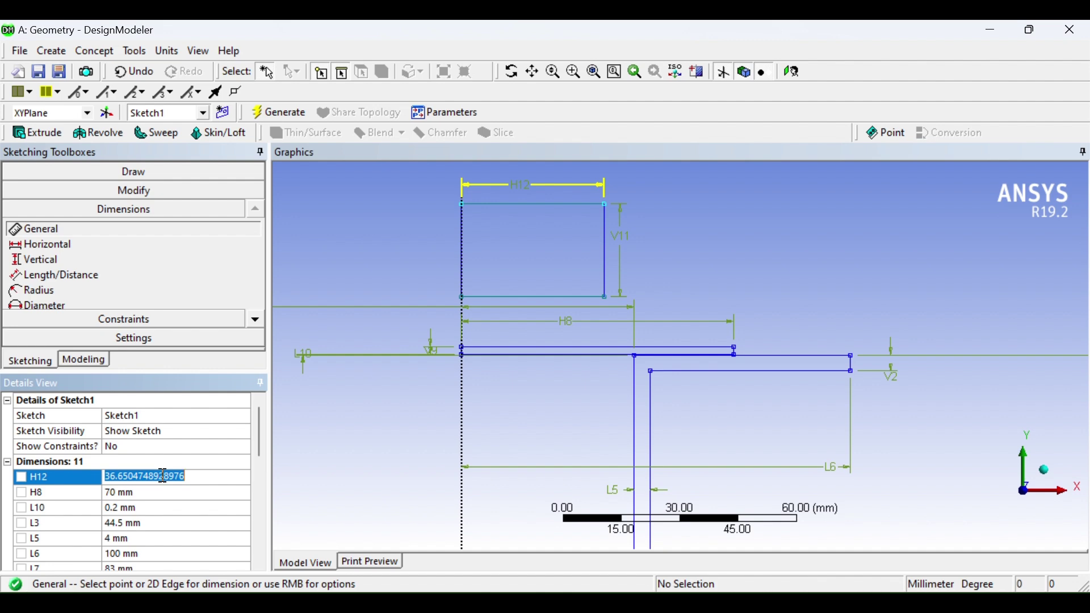
{"action": "type", "text": "=85/2"}
{"action": "key", "text": "Return"}
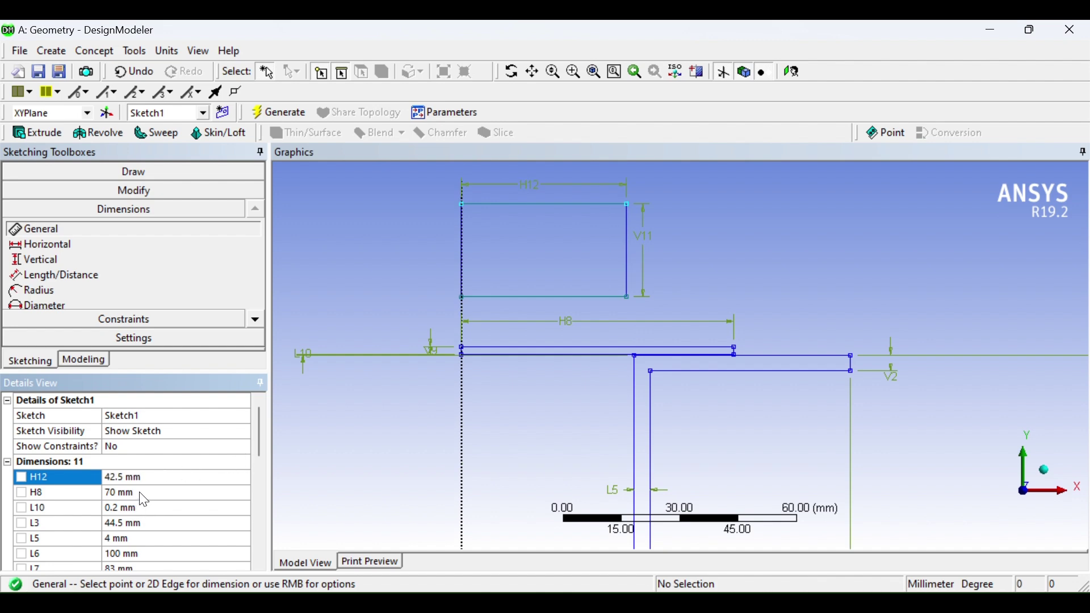
Set the punch's height dimension V11 to 60 mm
{"action": "scroll", "coordinate": [145, 500], "scroll_direction": "down", "scroll_amount": 1}
{"action": "scroll", "coordinate": [144, 499], "scroll_direction": "down", "scroll_amount": 1}
{"action": "left_click", "coordinate": [139, 510]}
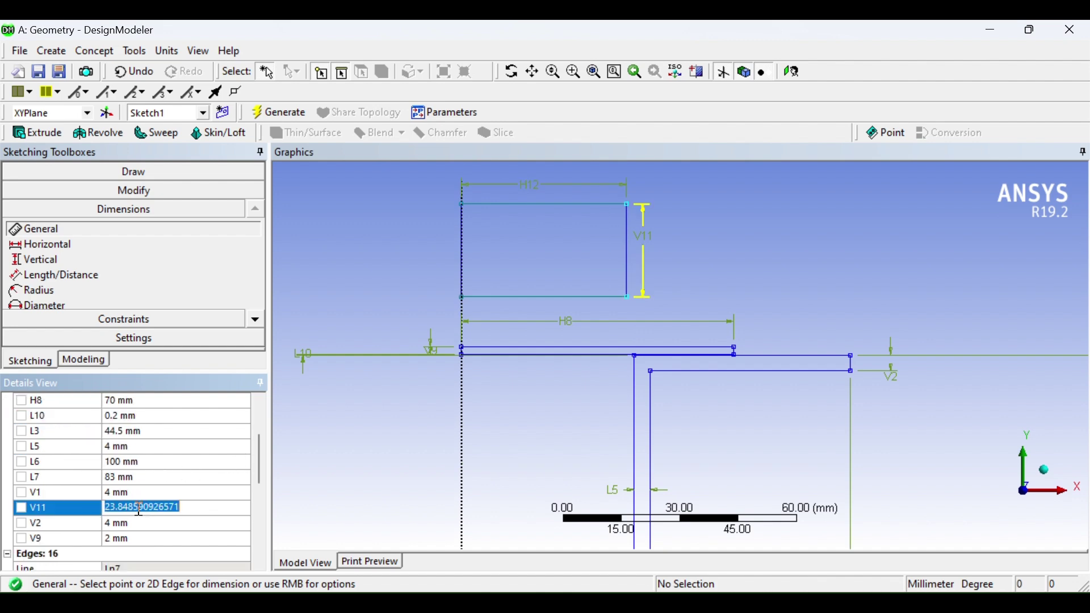
{"action": "type", "text": "60"}
{"action": "key", "text": "Return"}
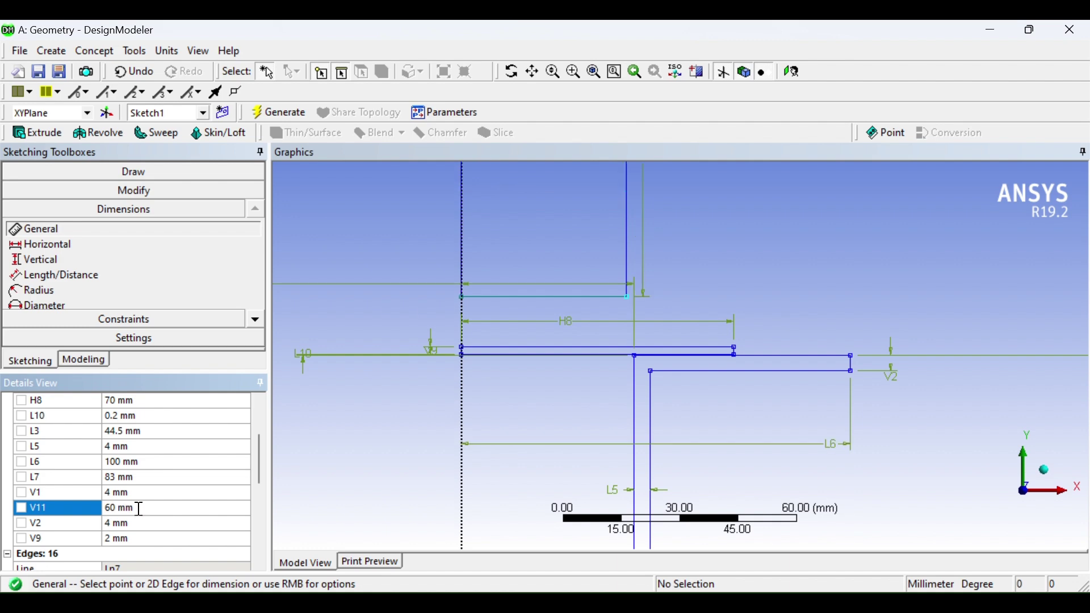
Check the punch profile radius in the Word dimension table and fillet the punch's lower outer corner with a 7 mm radius
{"action": "scroll", "coordinate": [762, 270], "scroll_direction": "up", "scroll_amount": 2}
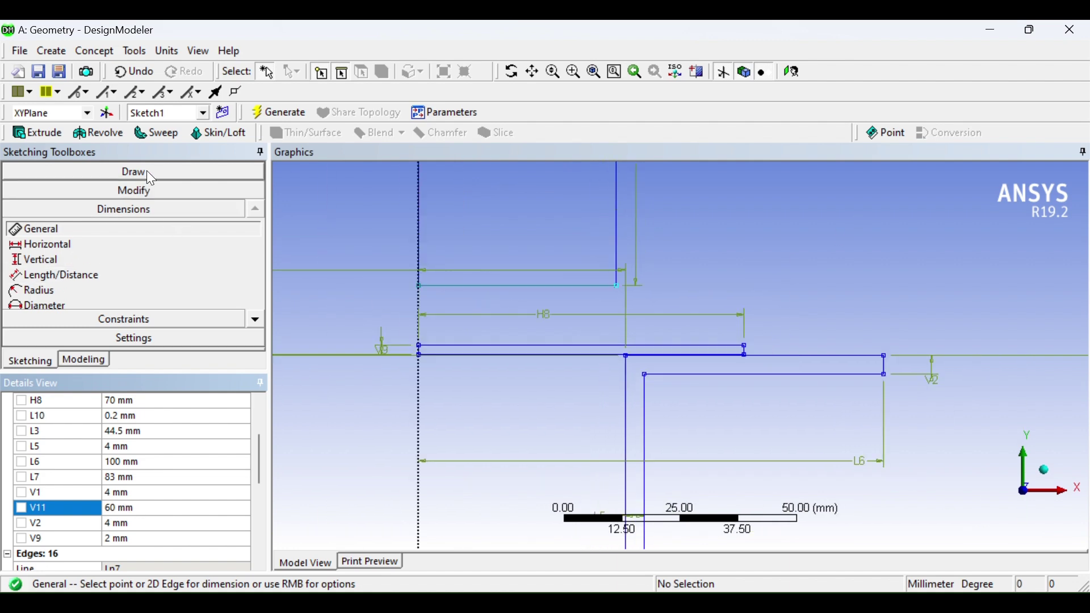
{"action": "left_click", "coordinate": [134, 190]}
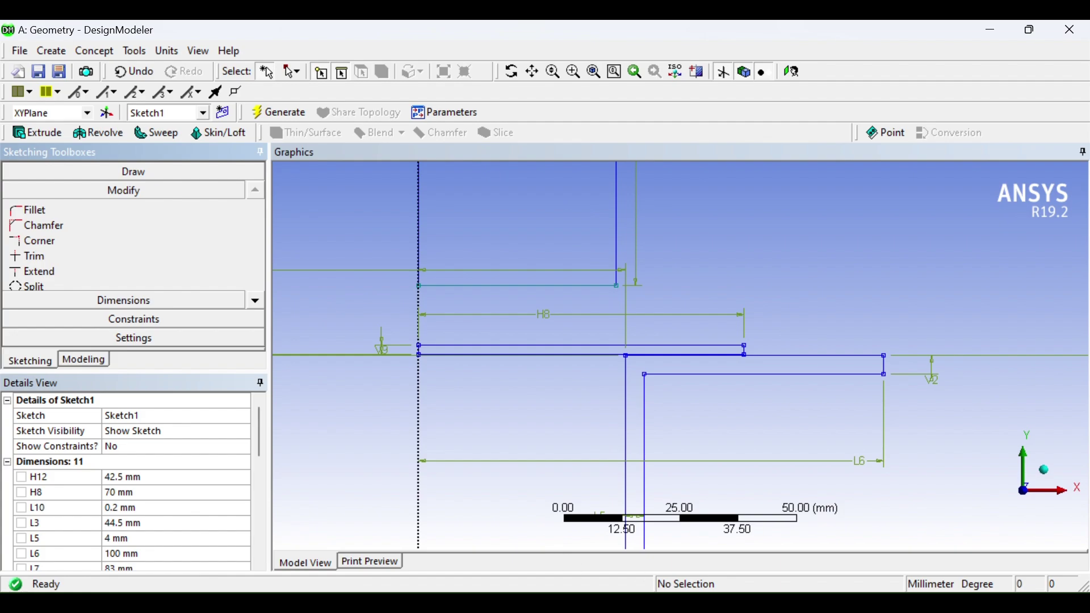
{"action": "left_click", "coordinate": [576, 461]}
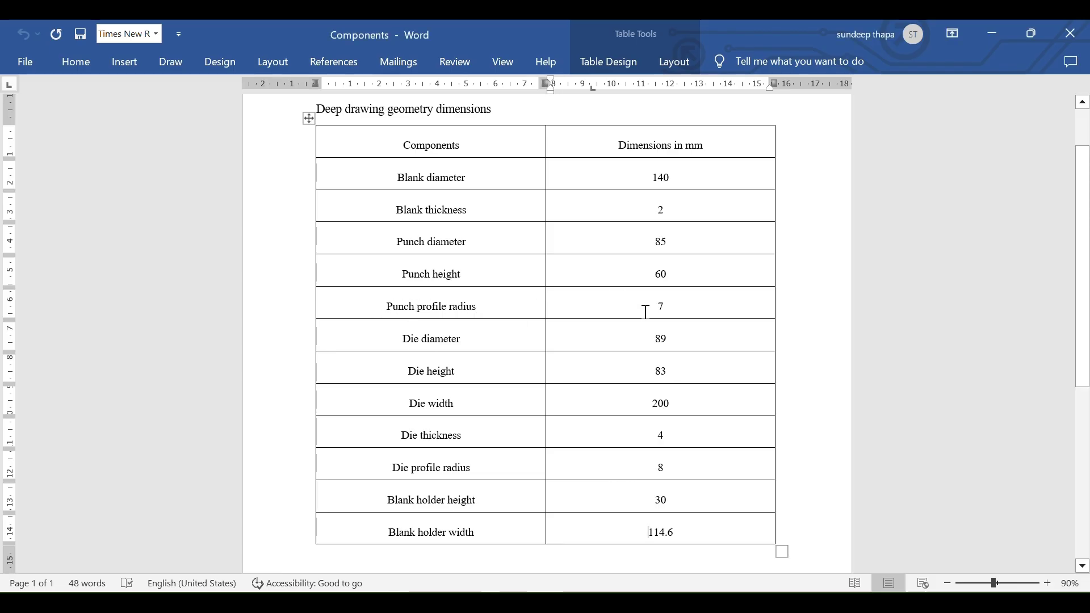
{"action": "mouse_move", "coordinate": [700, 603]}
{"action": "left_click", "coordinate": [700, 528]}
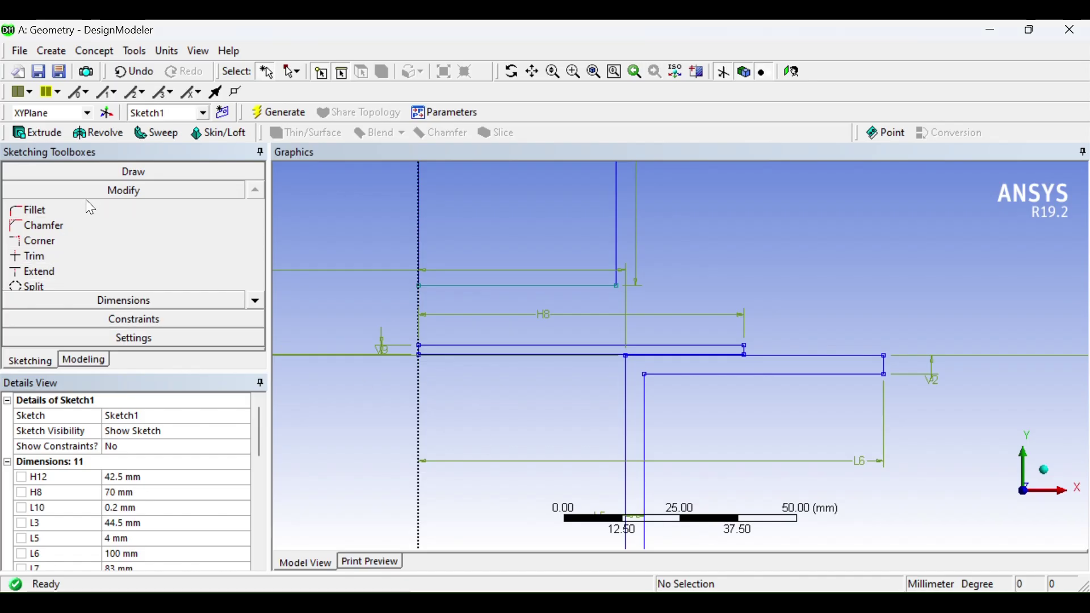
{"action": "left_click", "coordinate": [53, 207]}
{"action": "left_click", "coordinate": [227, 210]}
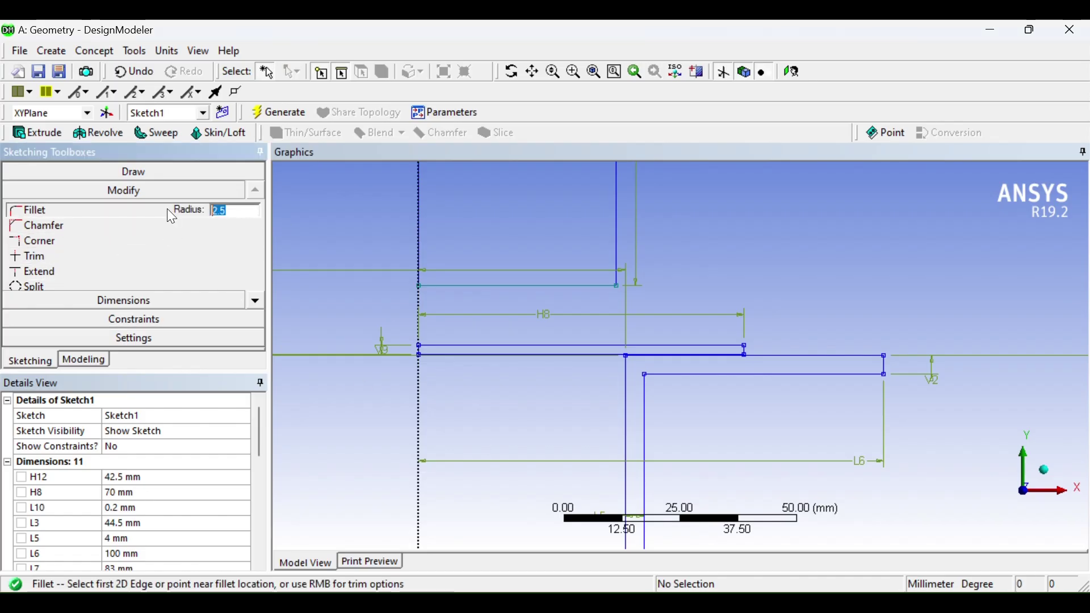
{"action": "type", "text": "7"}
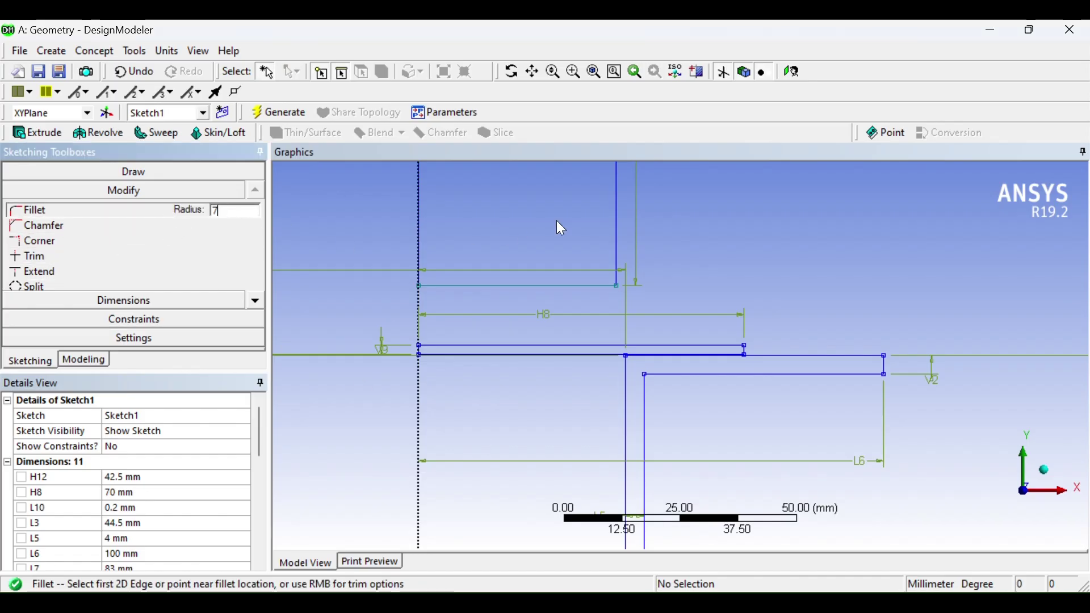
{"action": "left_click", "coordinate": [576, 287]}
{"action": "left_click", "coordinate": [626, 262]}
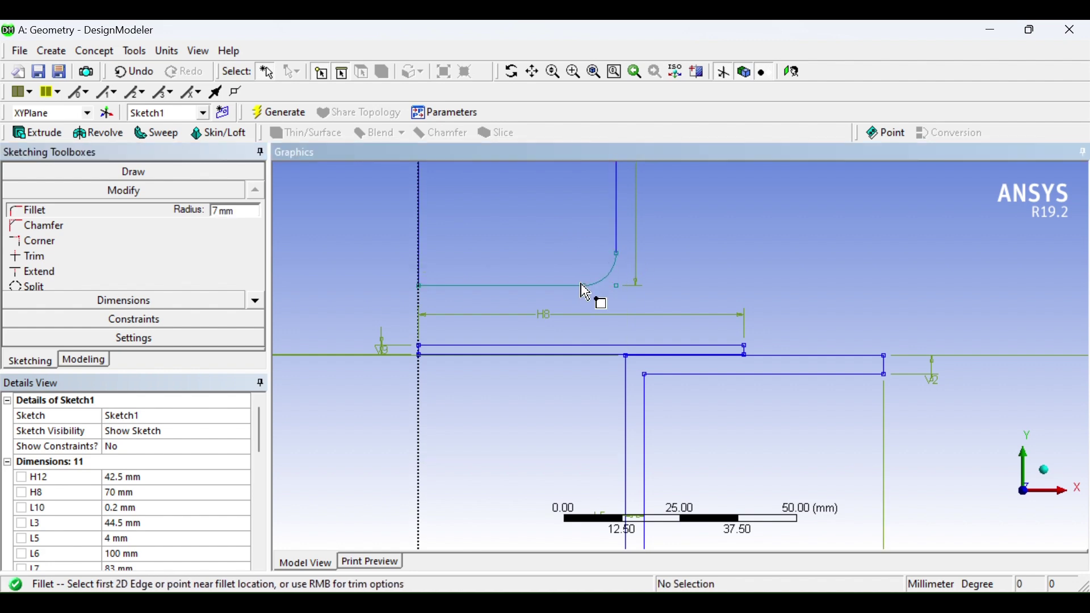
Add a length/distance dimension between the blank's upper edge and the punch's lower edge
{"action": "scroll", "coordinate": [591, 296], "scroll_direction": "down", "scroll_amount": 1}
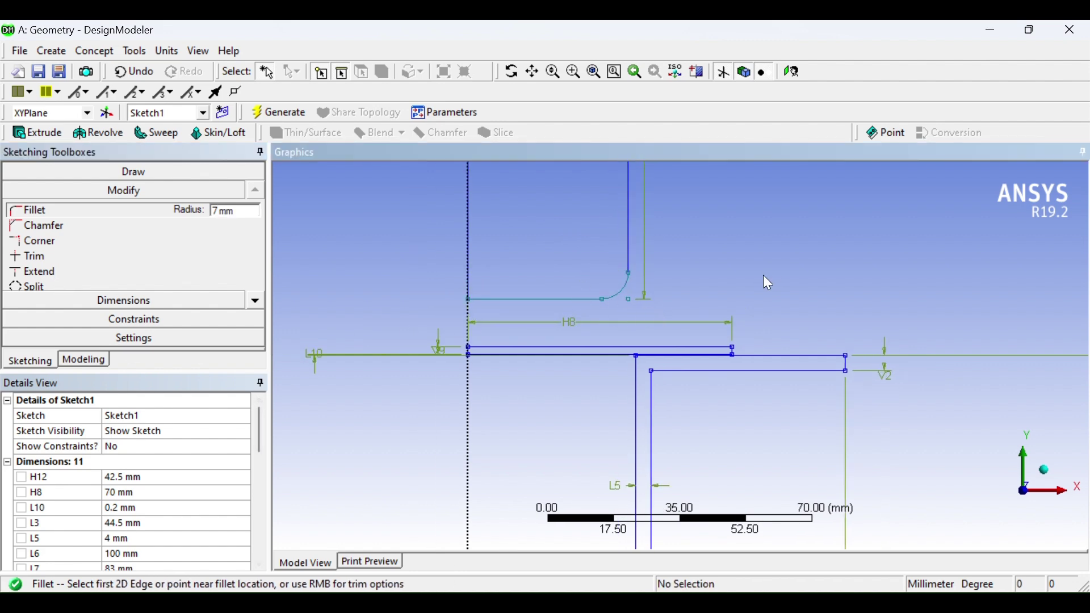
{"action": "left_click", "coordinate": [169, 300]}
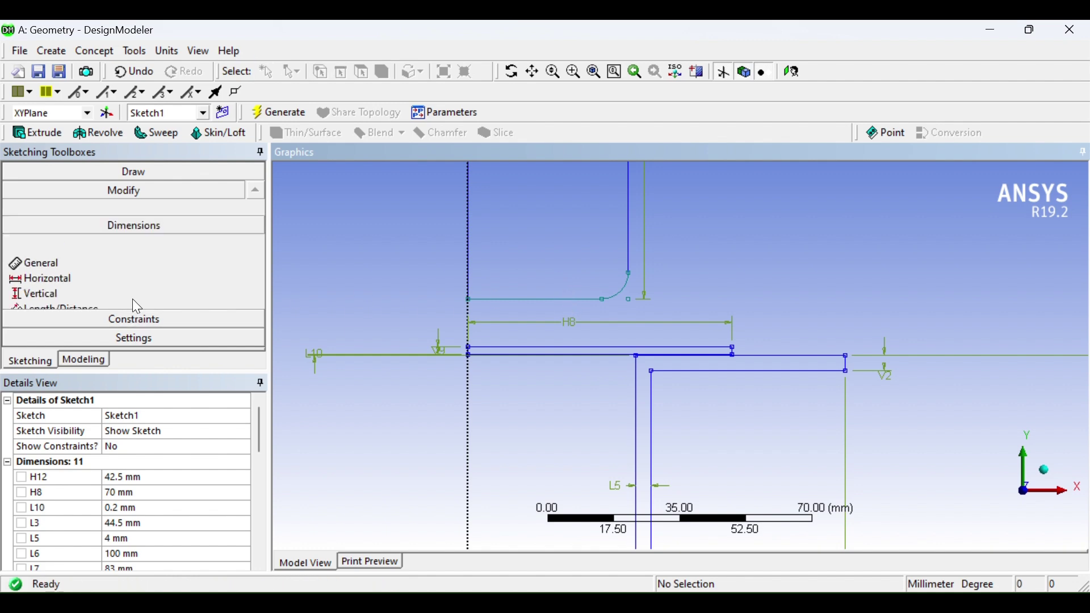
{"action": "left_click", "coordinate": [52, 275]}
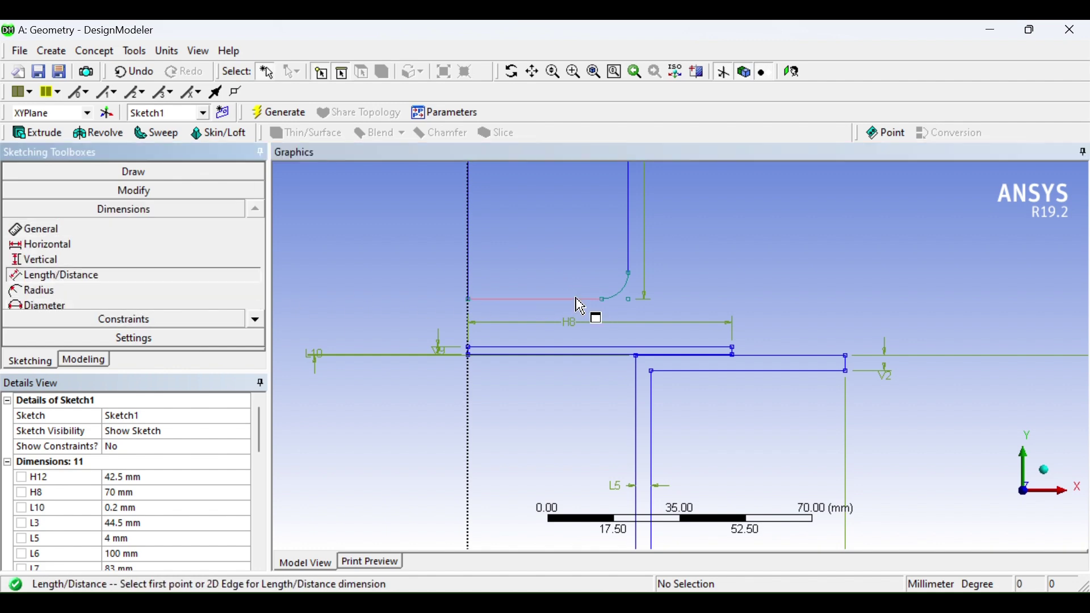
{"action": "left_click", "coordinate": [591, 348]}
{"action": "left_click", "coordinate": [629, 299]}
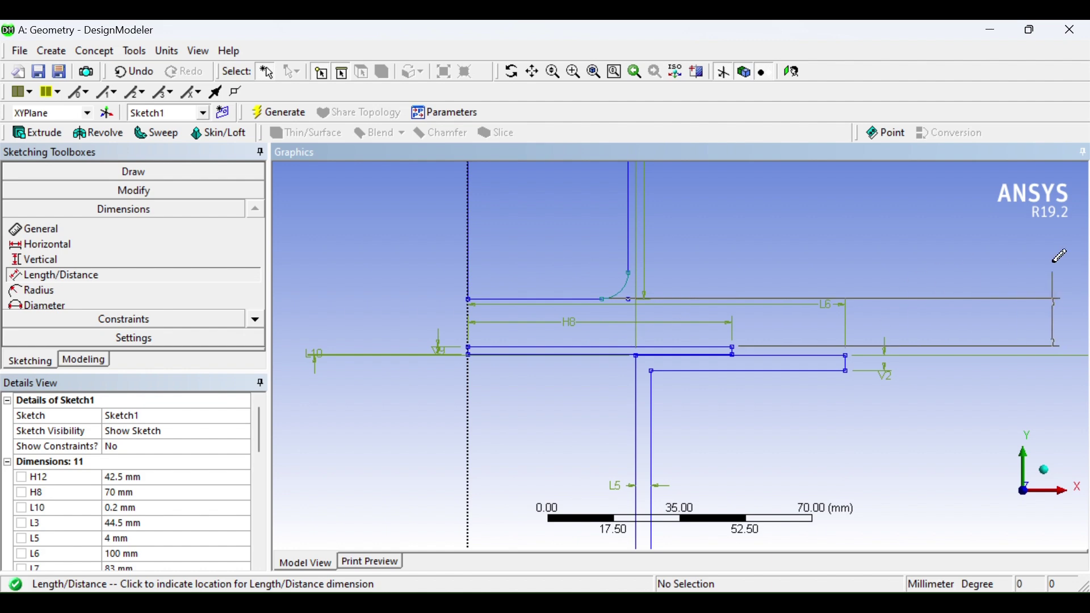
{"action": "left_click", "coordinate": [1059, 273]}
Set the punch-to-blank gap dimension L13 to 0.2 mm
{"action": "scroll", "coordinate": [130, 488], "scroll_direction": "down", "scroll_amount": 3}
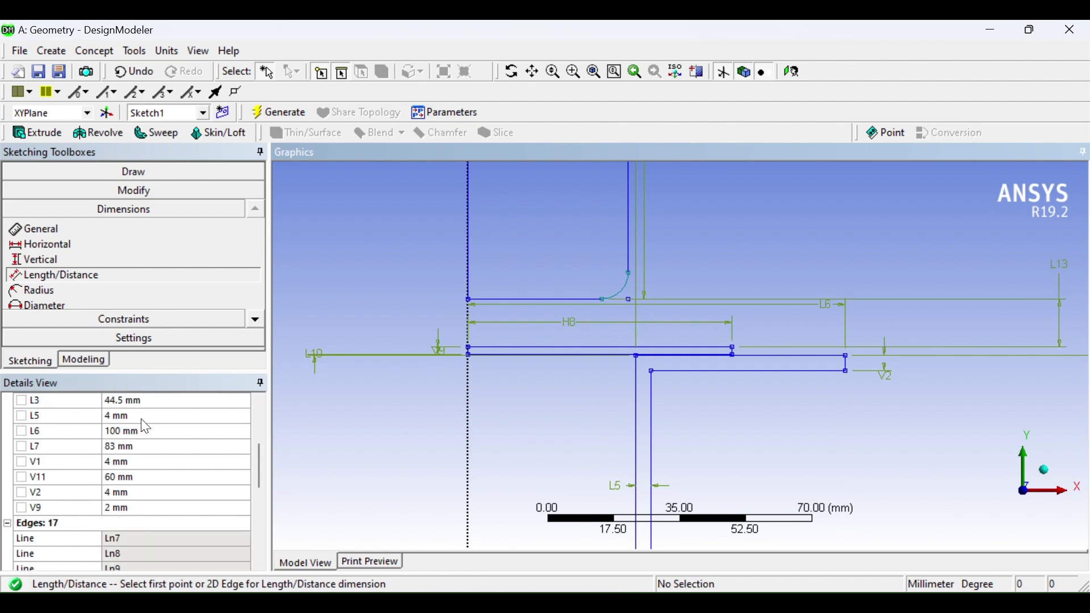
{"action": "scroll", "coordinate": [149, 422], "scroll_direction": "up", "scroll_amount": 1}
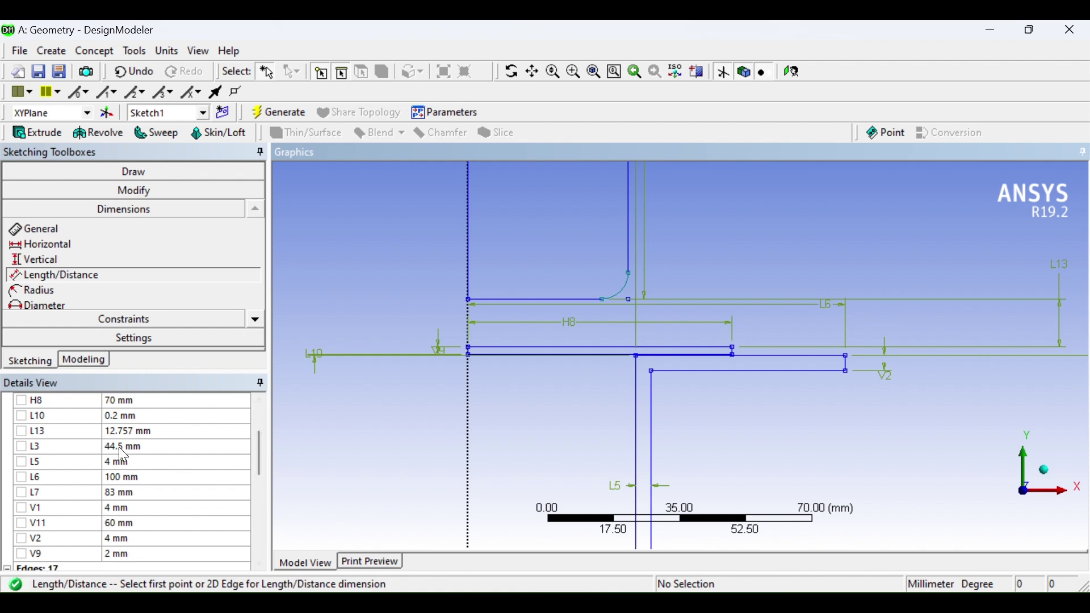
{"action": "left_click", "coordinate": [111, 432]}
{"action": "type", "text": "0"}
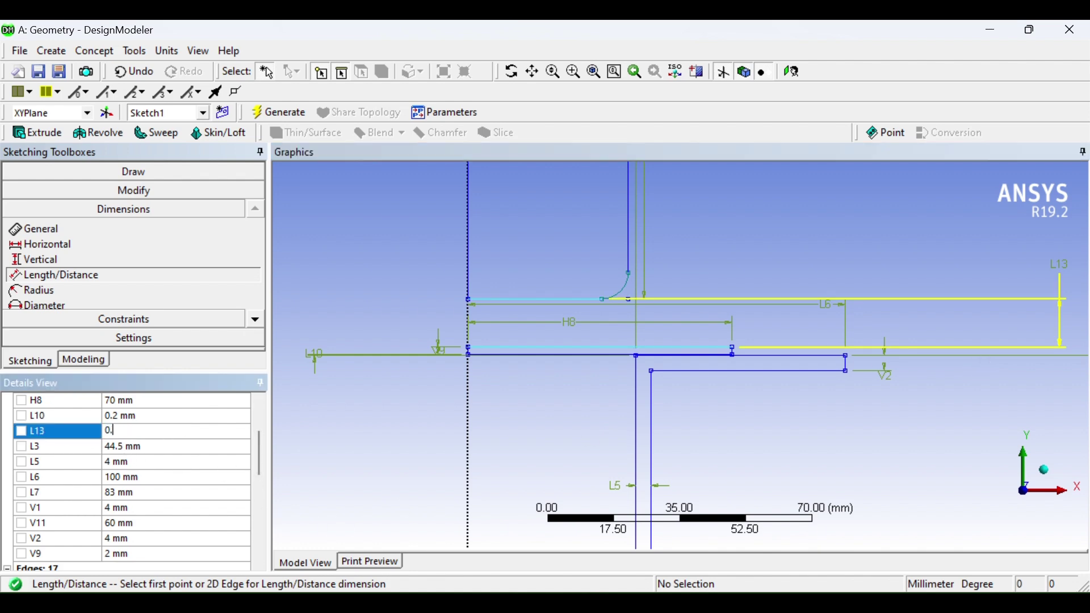
{"action": "type", "text": ".2"}
{"action": "key", "text": "Return"}
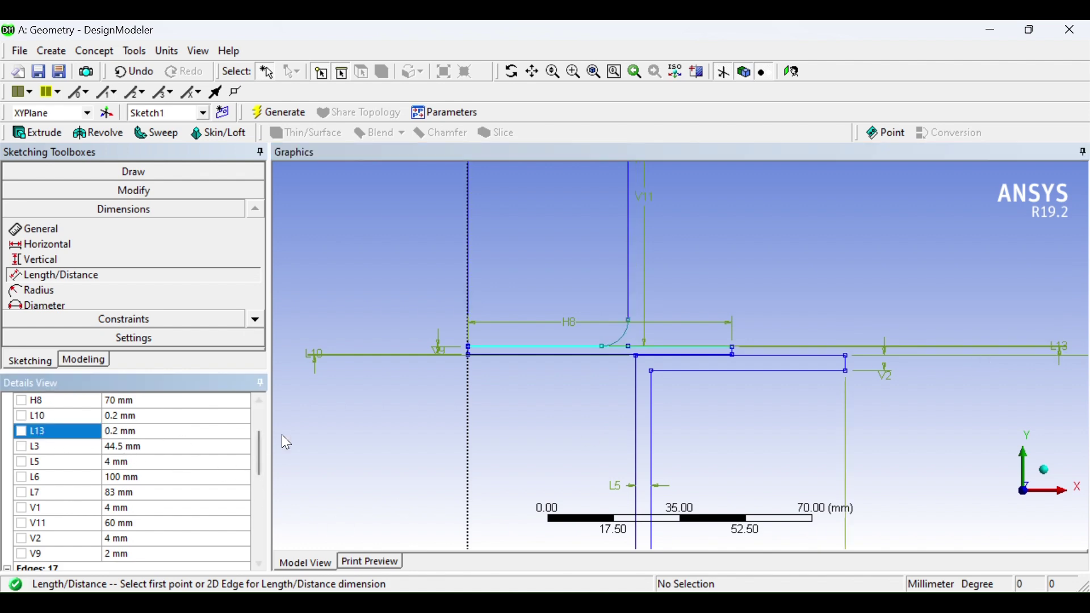
Draw a closed four-sided polyline beside the punch, above the die flange, about 46 mm wide and 24 mm high, for the blank holder
{"action": "left_click", "coordinate": [125, 220]}
{"action": "left_click", "coordinate": [122, 245]}
{"action": "scroll", "coordinate": [812, 274], "scroll_direction": "down", "scroll_amount": 3}
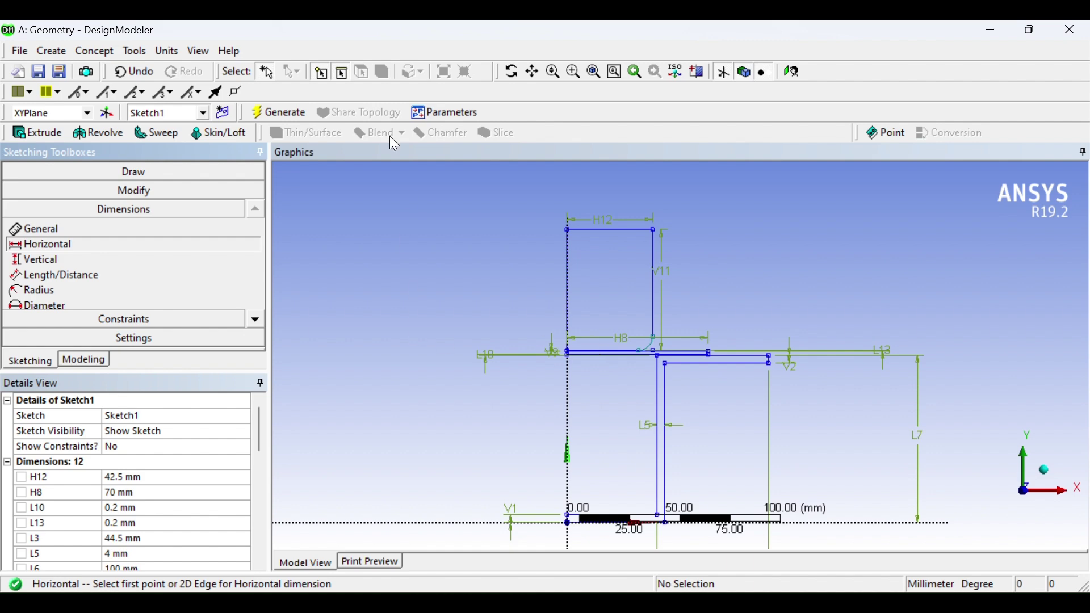
{"action": "left_click", "coordinate": [147, 173]}
{"action": "left_click", "coordinate": [70, 241]}
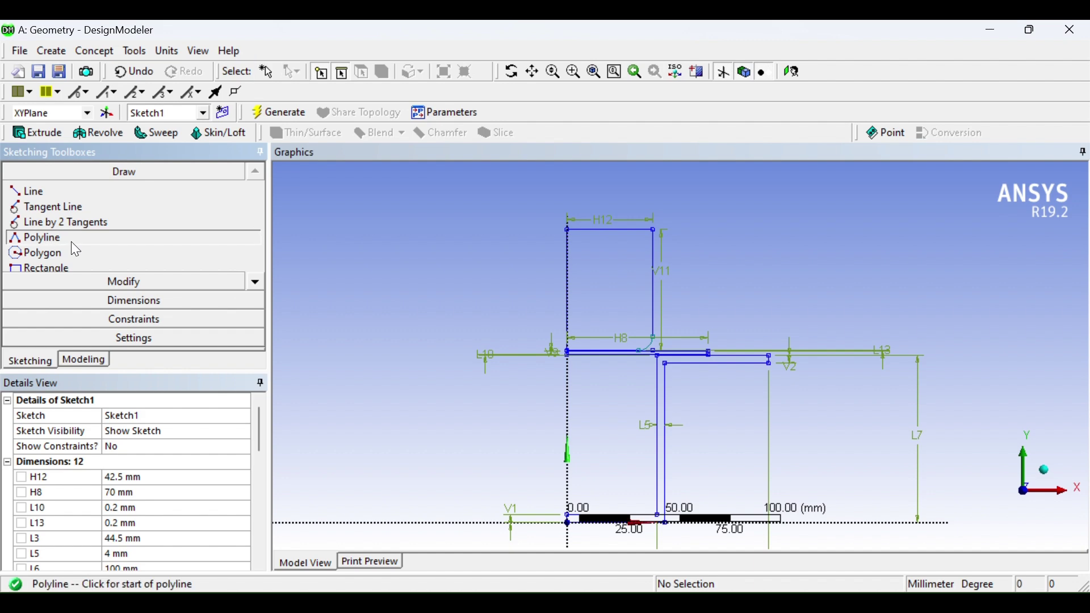
{"action": "scroll", "coordinate": [711, 310], "scroll_direction": "up", "scroll_amount": 2}
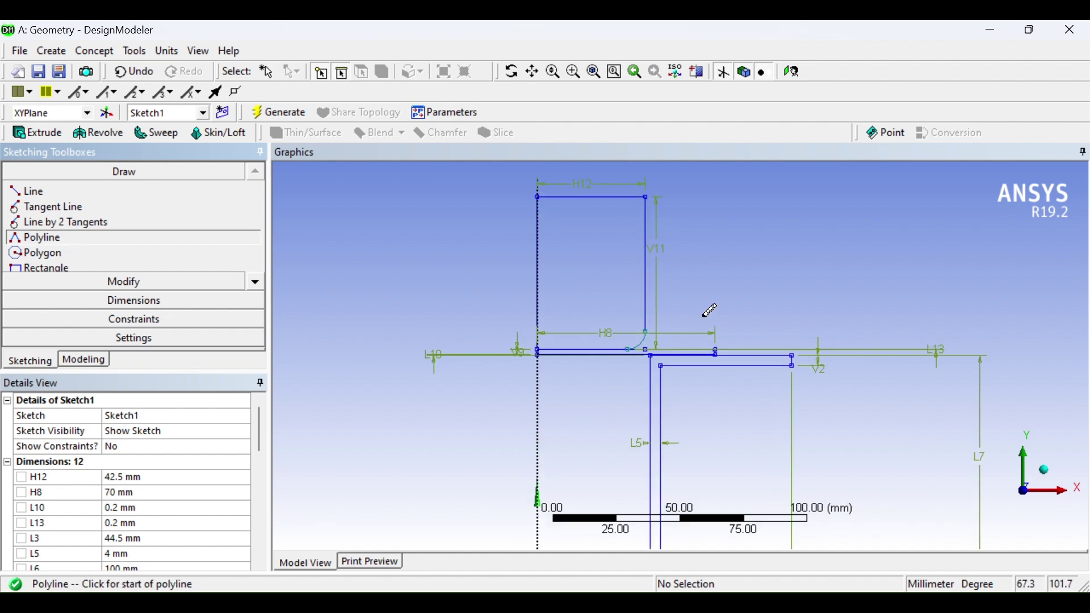
{"action": "left_click", "coordinate": [689, 235]}
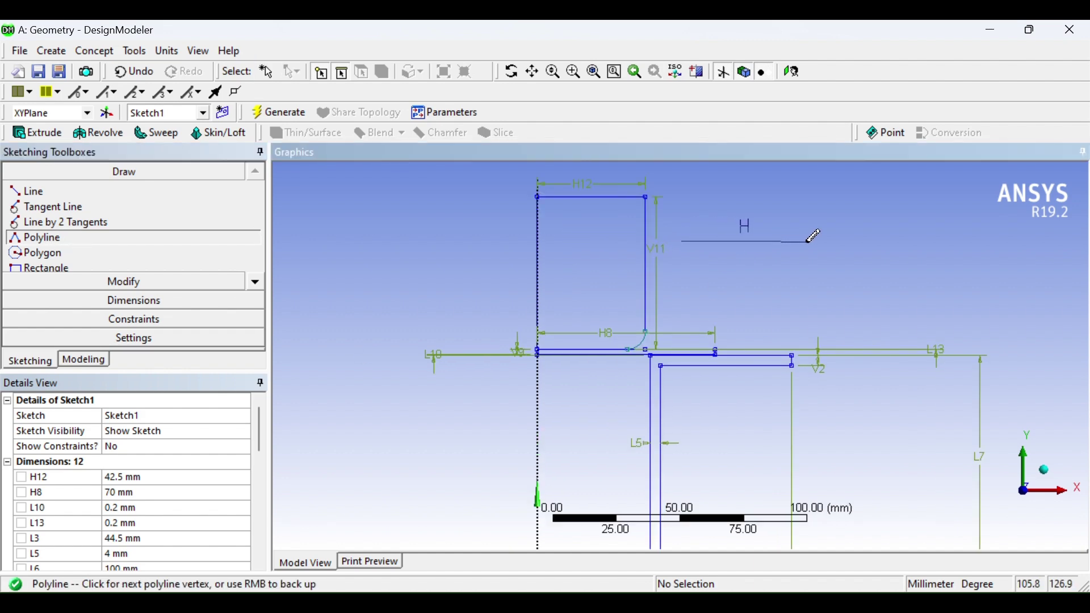
{"action": "left_click", "coordinate": [809, 243]}
{"action": "left_click", "coordinate": [808, 301]}
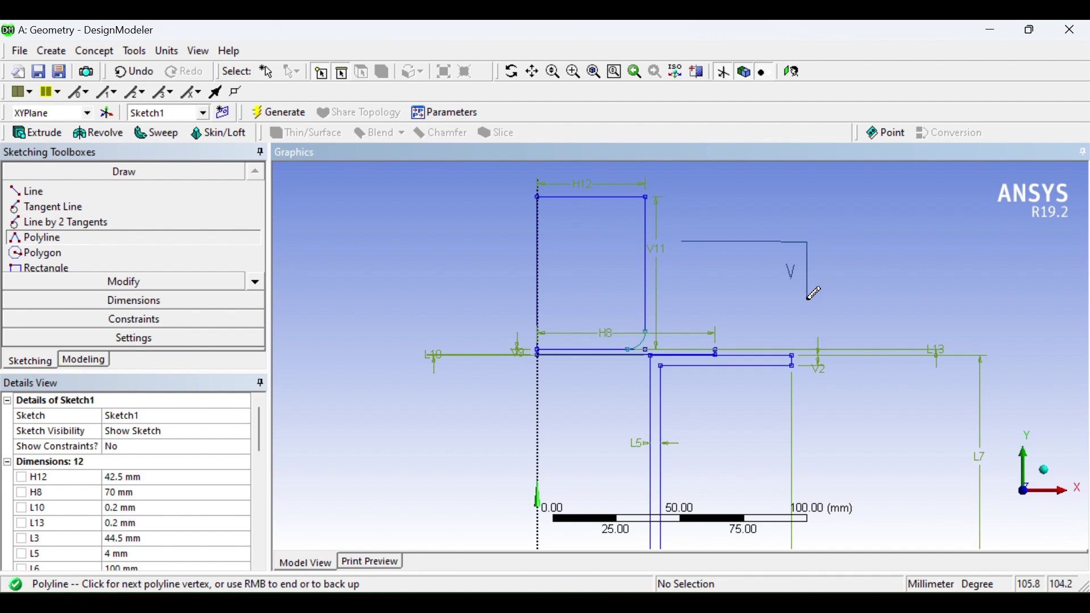
{"action": "left_click", "coordinate": [688, 301]}
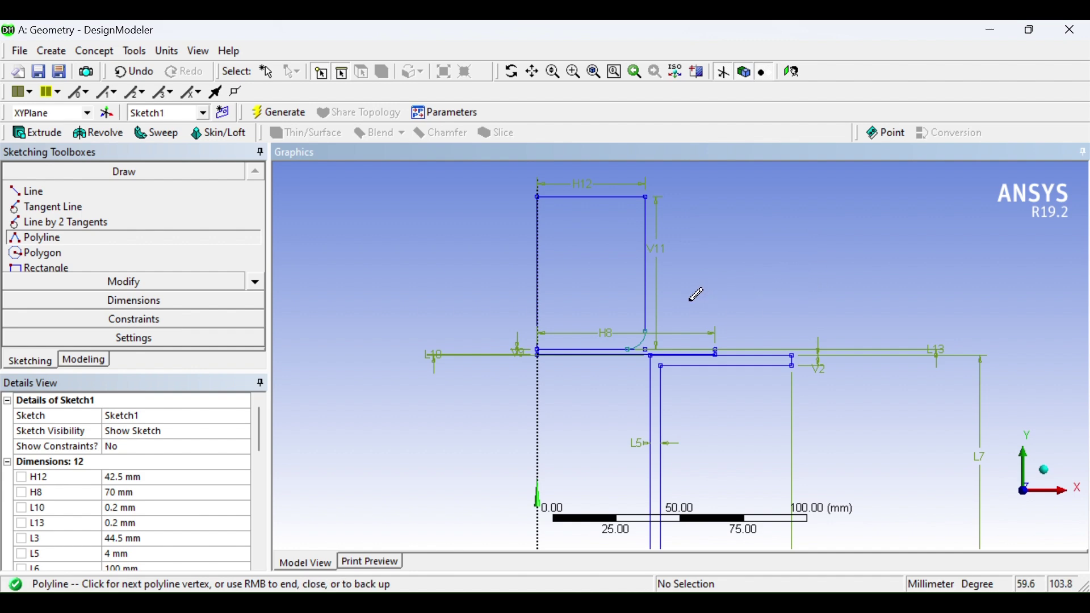
{"action": "right_click", "coordinate": [724, 203]}
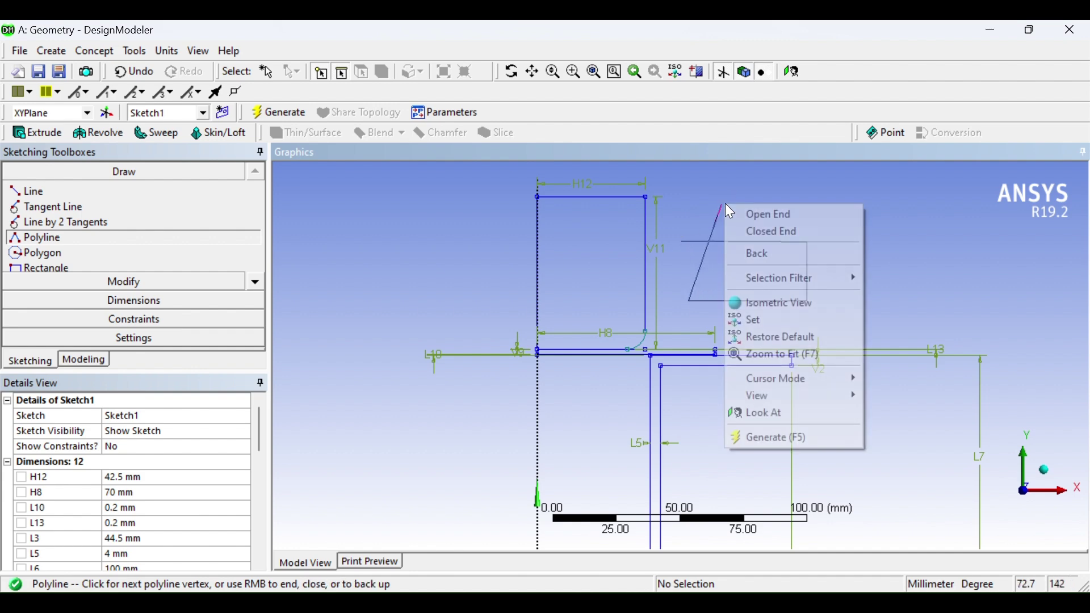
{"action": "left_click", "coordinate": [758, 231]}
Apply a Vertical constraint to the slanted inner edge of the blank holder outline
{"action": "left_click", "coordinate": [142, 319]}
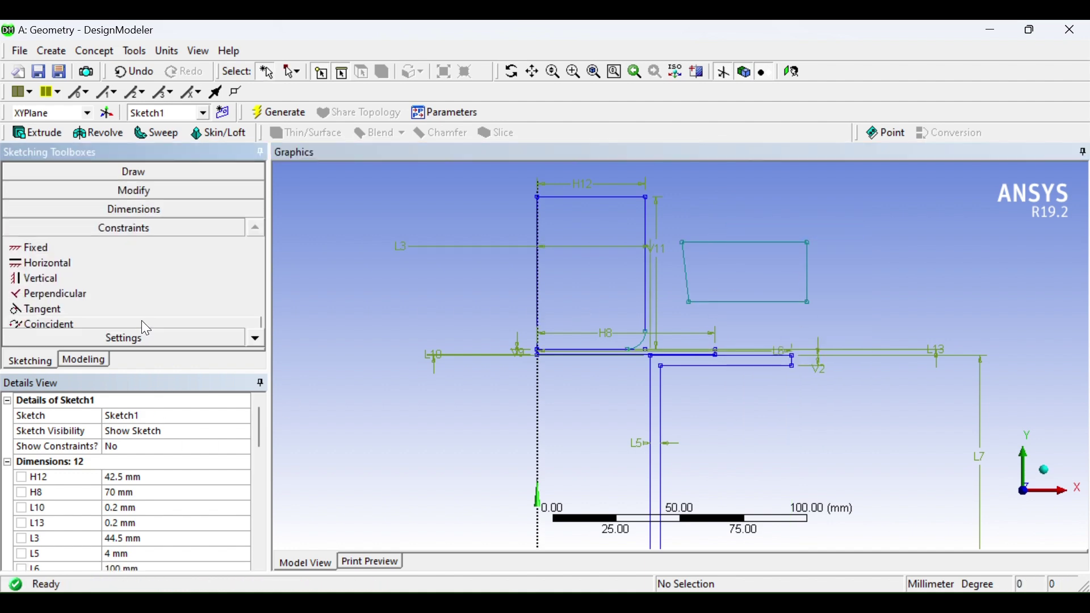
{"action": "left_click", "coordinate": [136, 279]}
{"action": "left_click", "coordinate": [689, 276]}
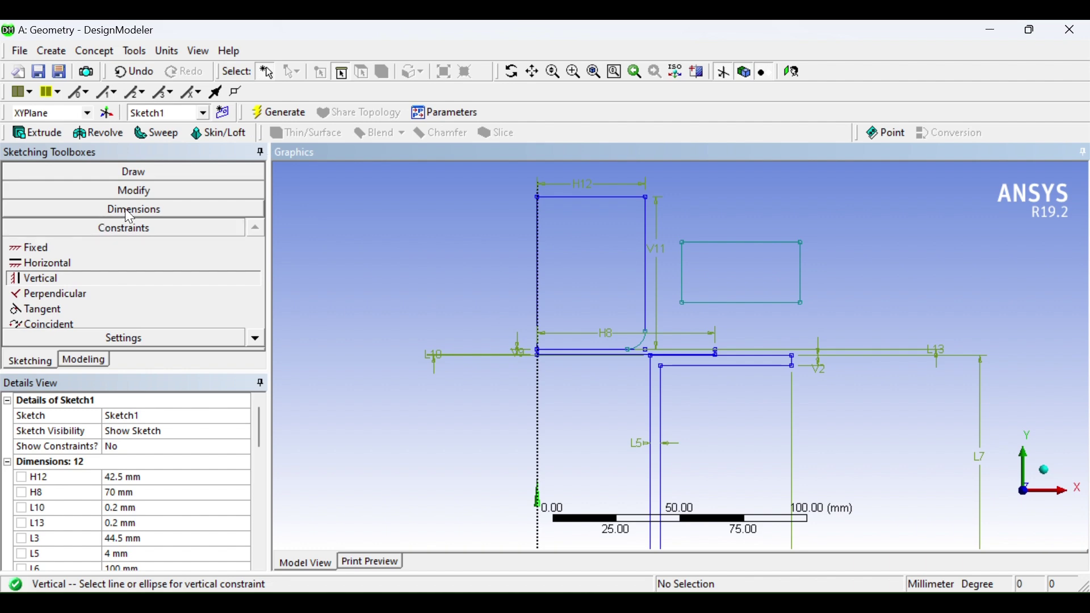
Add general dimensions for the blank holder's height on its outer edge and its width along its upper edge
{"action": "left_click", "coordinate": [126, 193]}
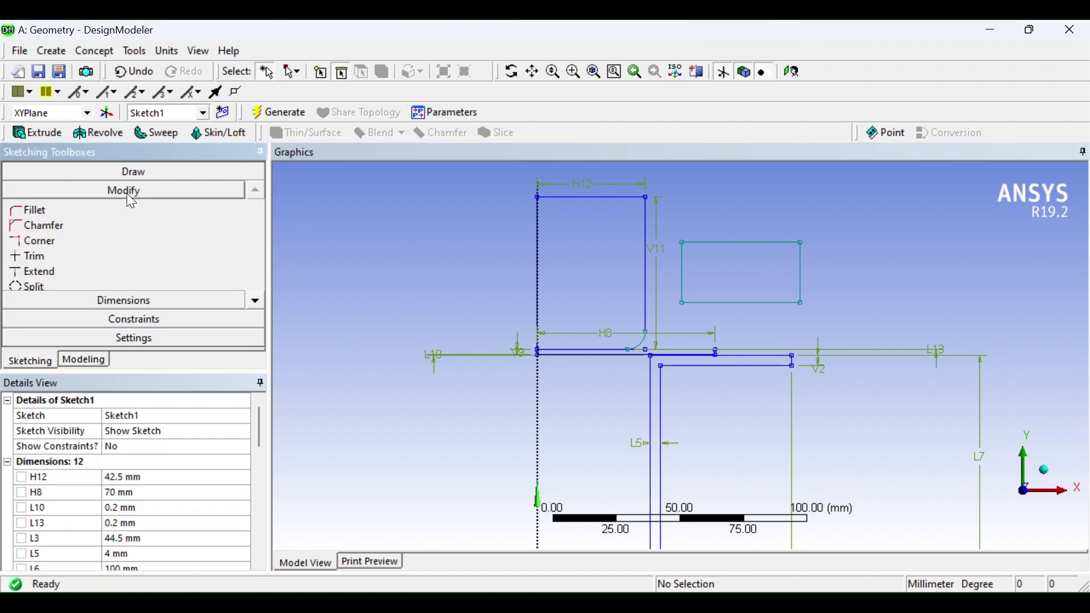
{"action": "left_click", "coordinate": [140, 300]}
{"action": "left_click", "coordinate": [801, 284]}
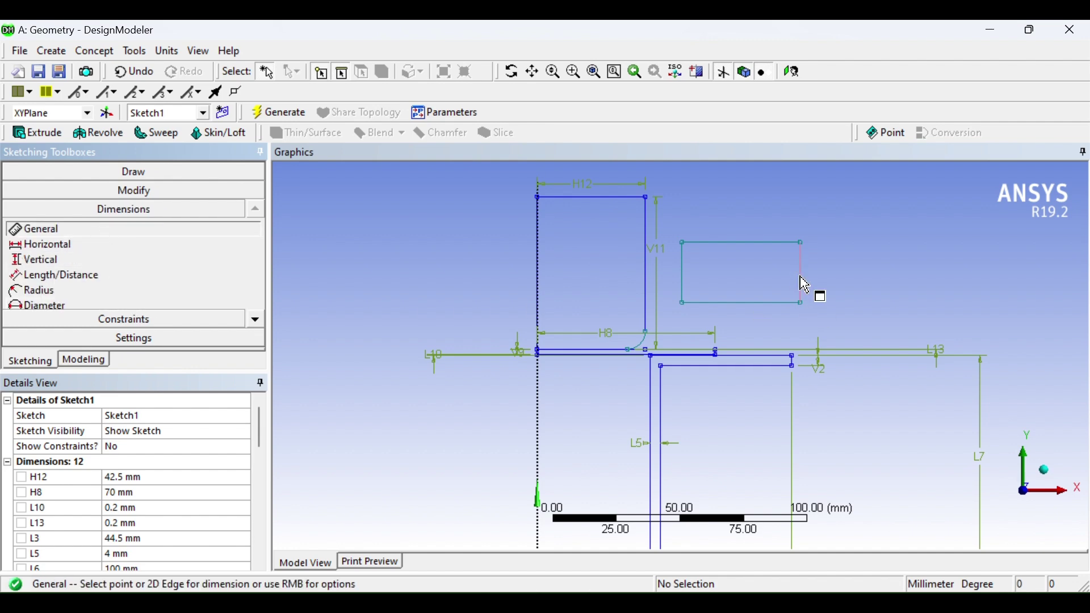
{"action": "left_click", "coordinate": [817, 273]}
{"action": "left_click", "coordinate": [760, 243]}
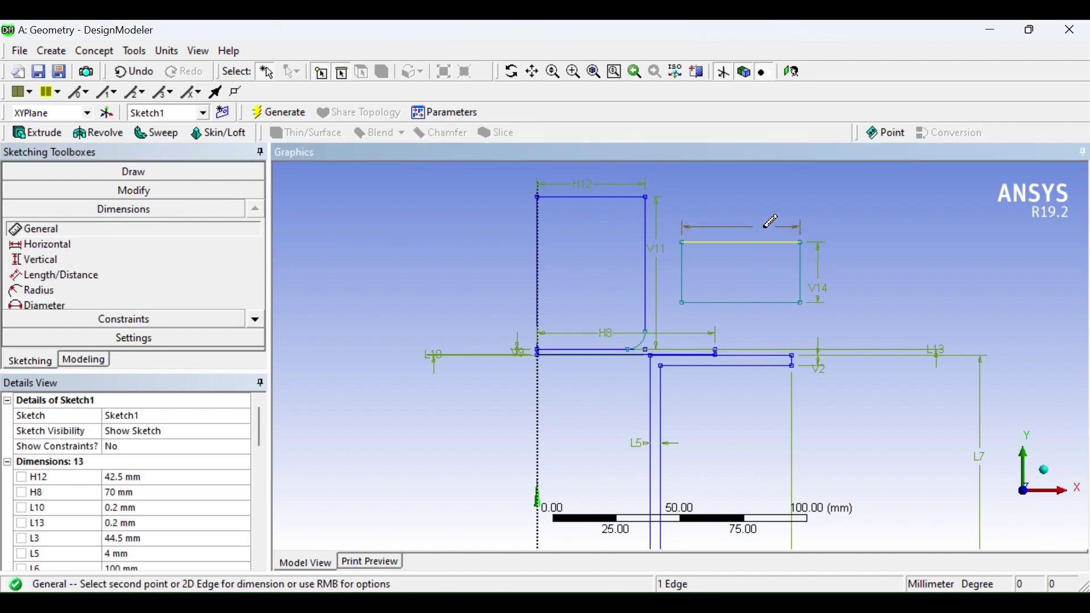
{"action": "left_click", "coordinate": [769, 226]}
Check the blank holder sizes in the Word dimension table and set the holder's width dimension H15 to 57.3 mm
{"action": "left_click", "coordinate": [138, 478]}
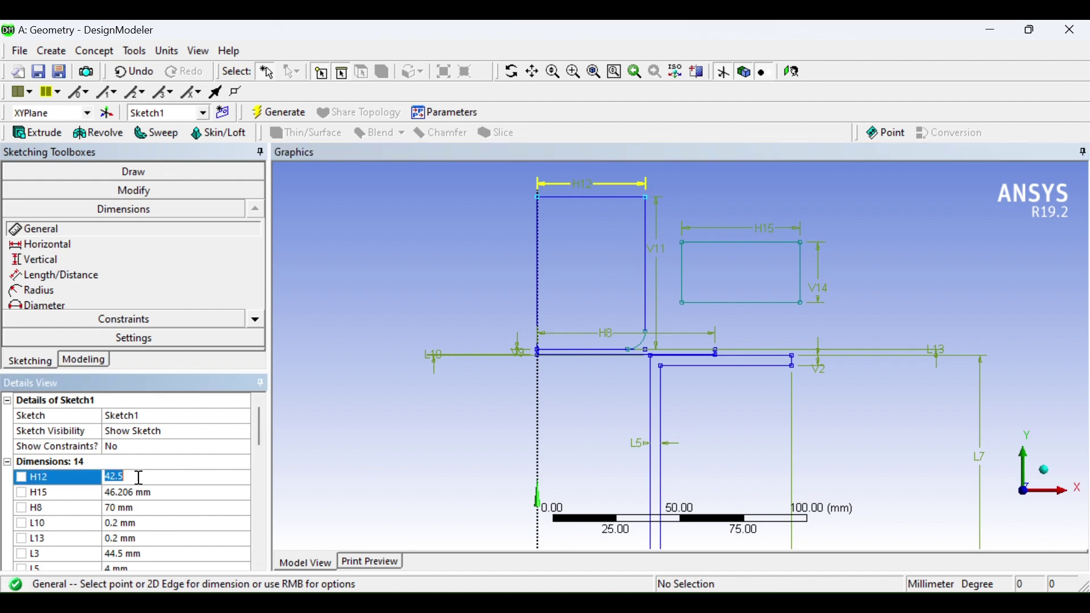
{"action": "key", "text": "Return"}
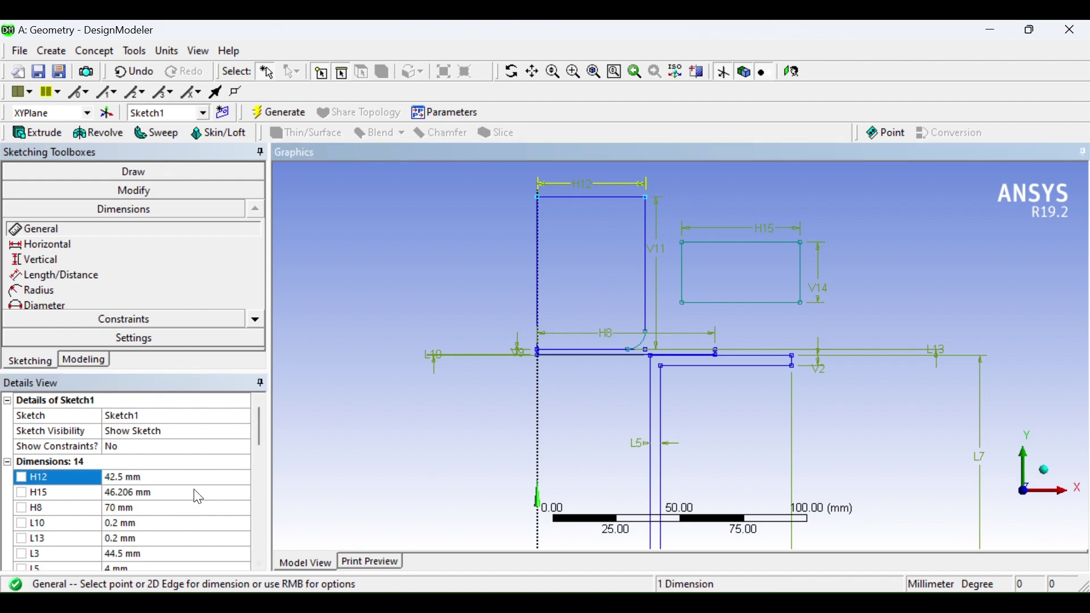
{"action": "left_click", "coordinate": [160, 493]}
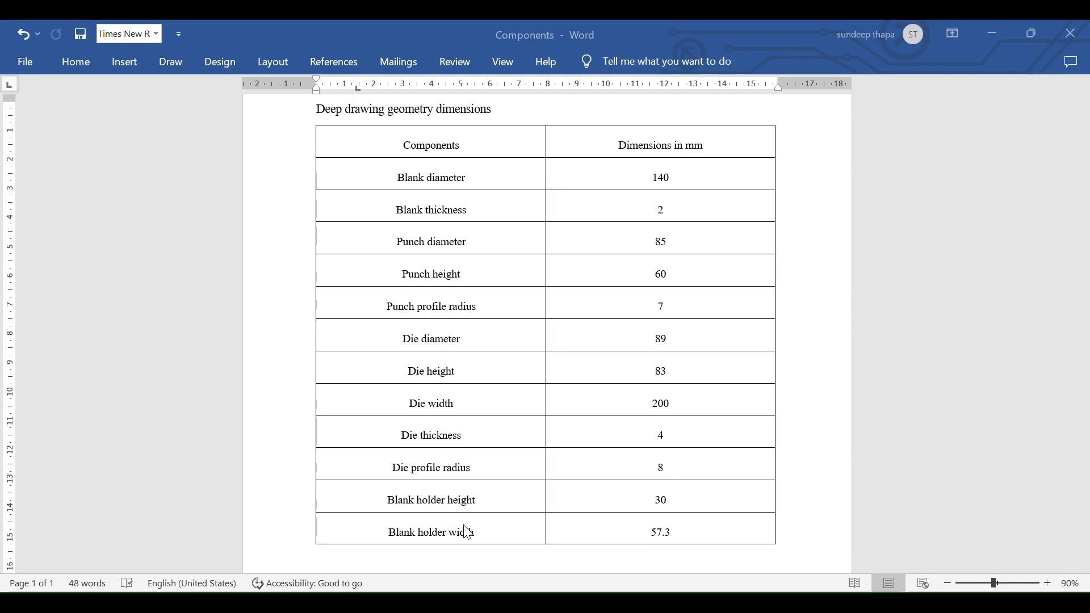
{"action": "mouse_move", "coordinate": [702, 603]}
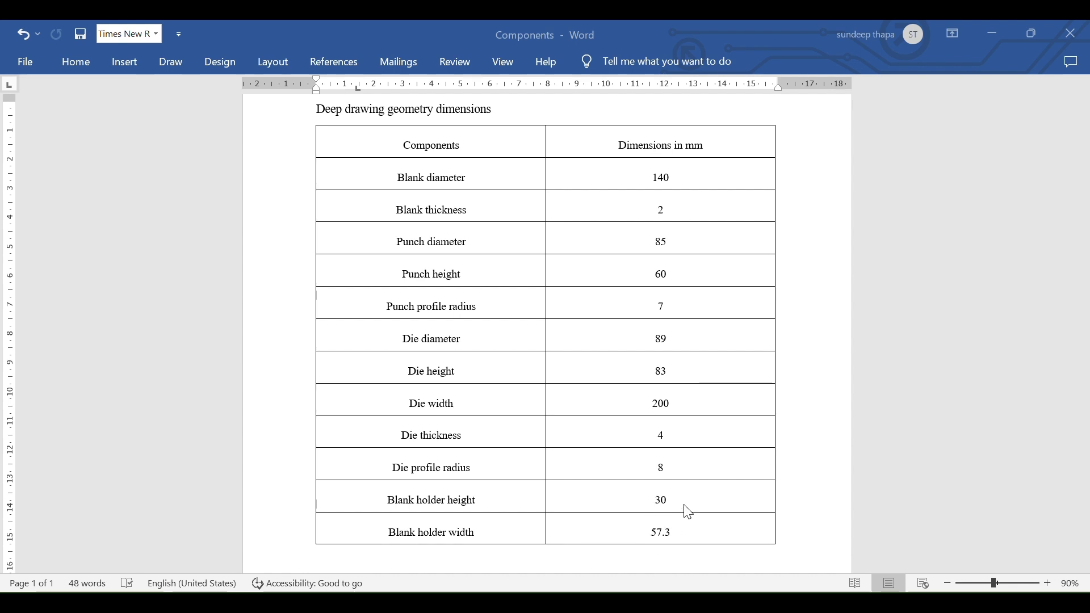
{"action": "left_click", "coordinate": [699, 519]}
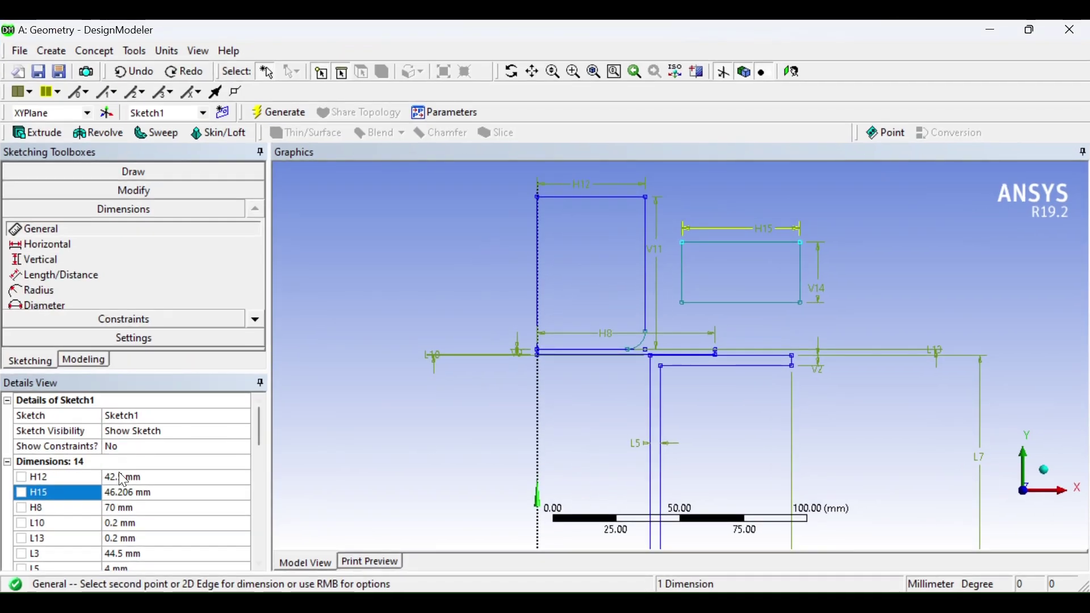
{"action": "left_click", "coordinate": [134, 491]}
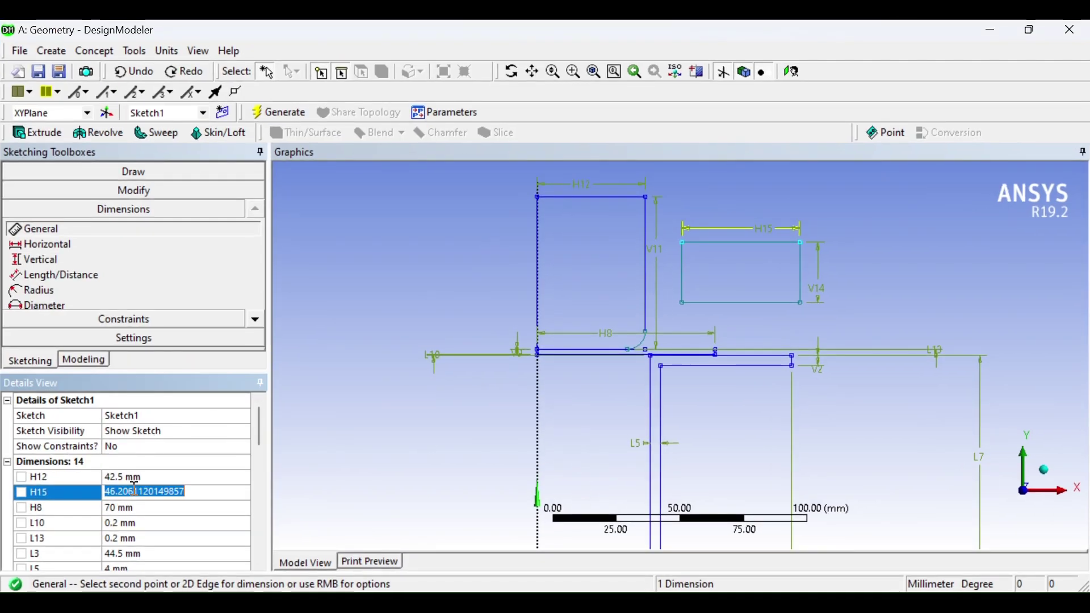
{"action": "type", "text": "57."}
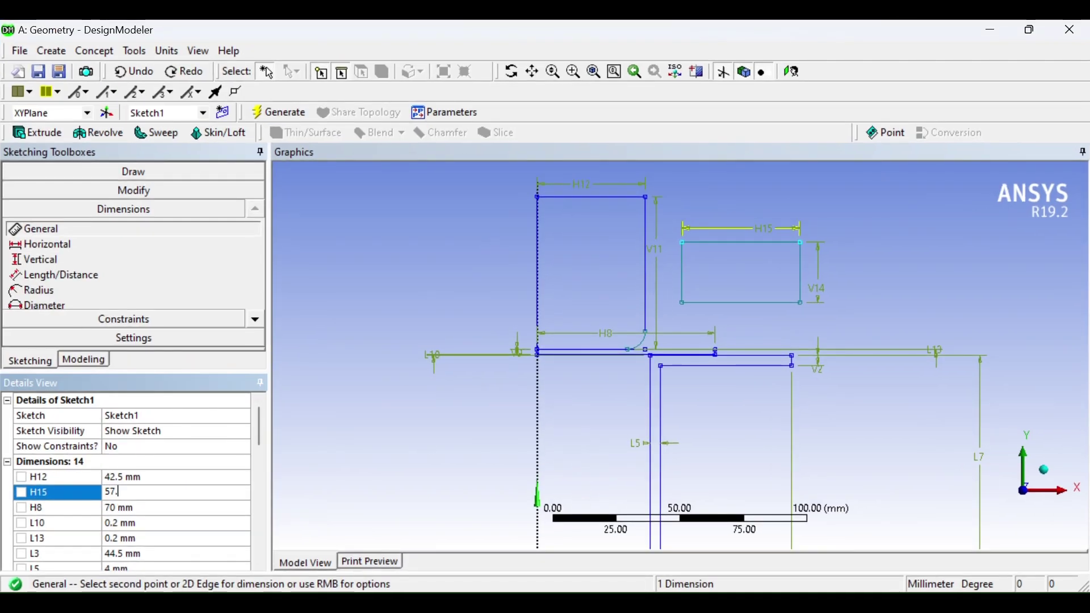
{"action": "type", "text": "3"}
{"action": "key", "text": "Return"}
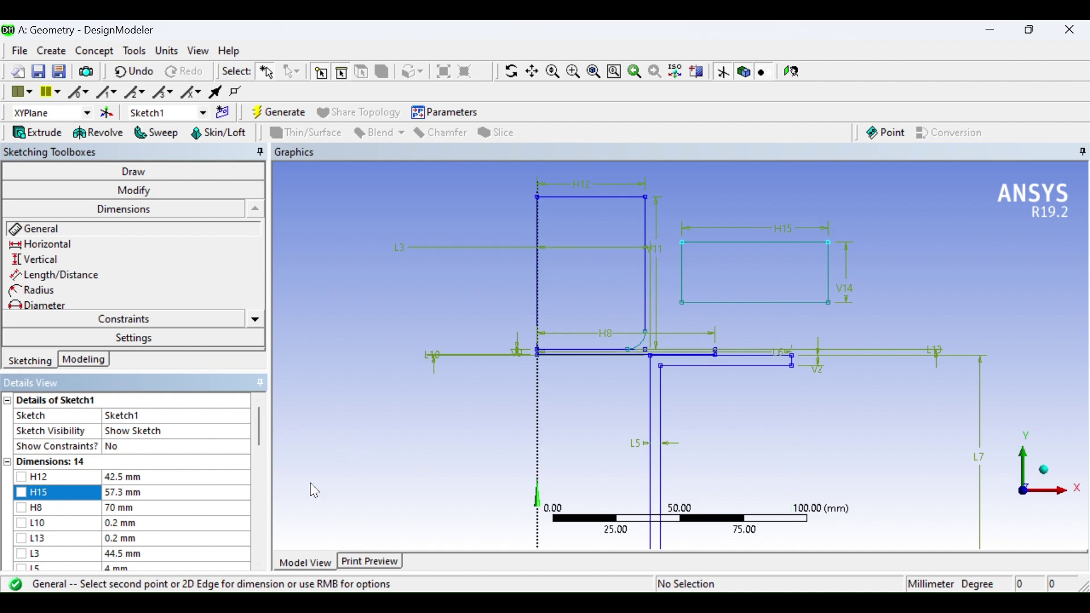
Set the blank holder's height dimension V14 to 30 mm
{"action": "scroll", "coordinate": [151, 519], "scroll_direction": "down", "scroll_amount": 2}
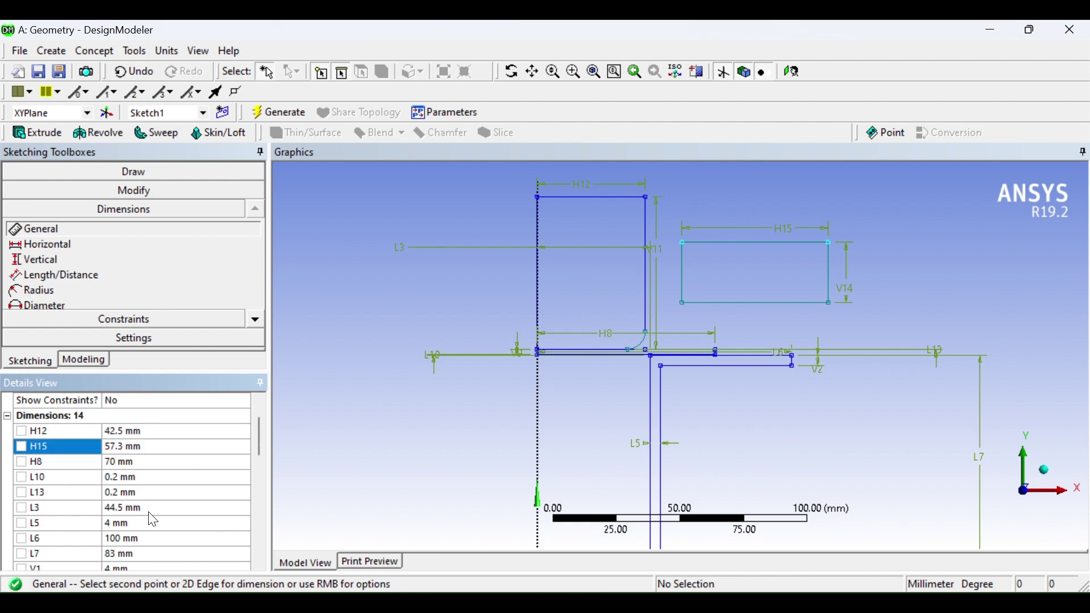
{"action": "left_click", "coordinate": [140, 553]}
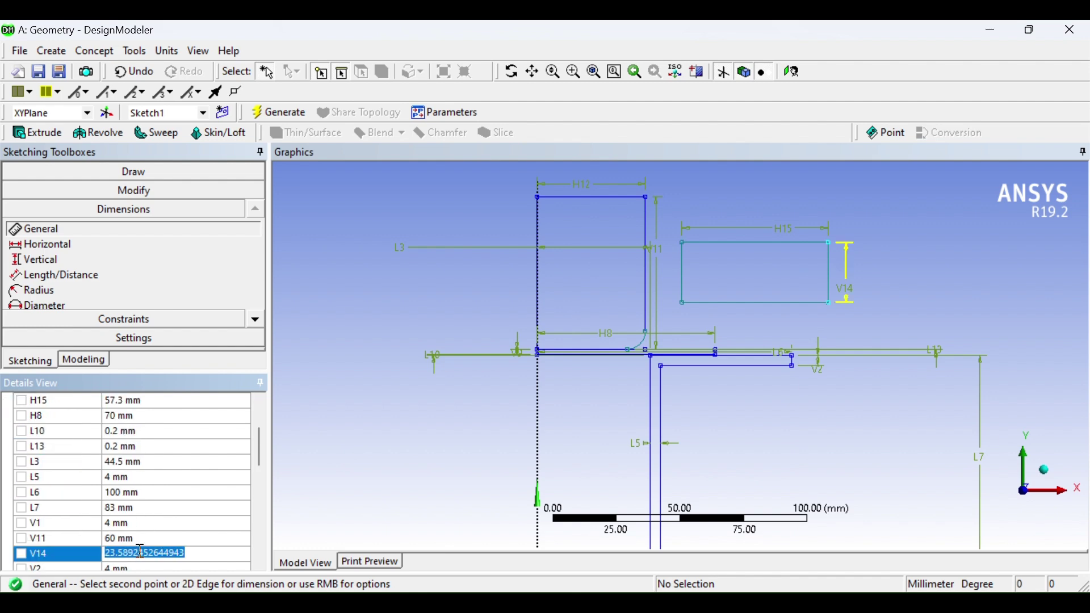
{"action": "type", "text": "30"}
{"action": "key", "text": "Return"}
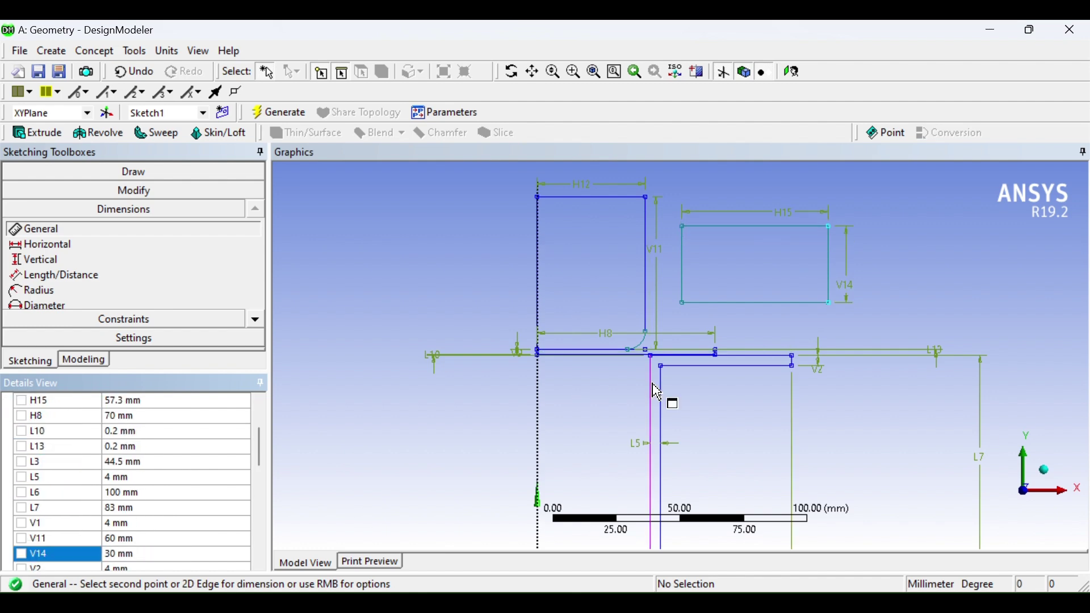
Add a length/distance dimension between the punch's outer vertical edge and the blank holder's inner vertical edge
{"action": "left_click", "coordinate": [76, 278]}
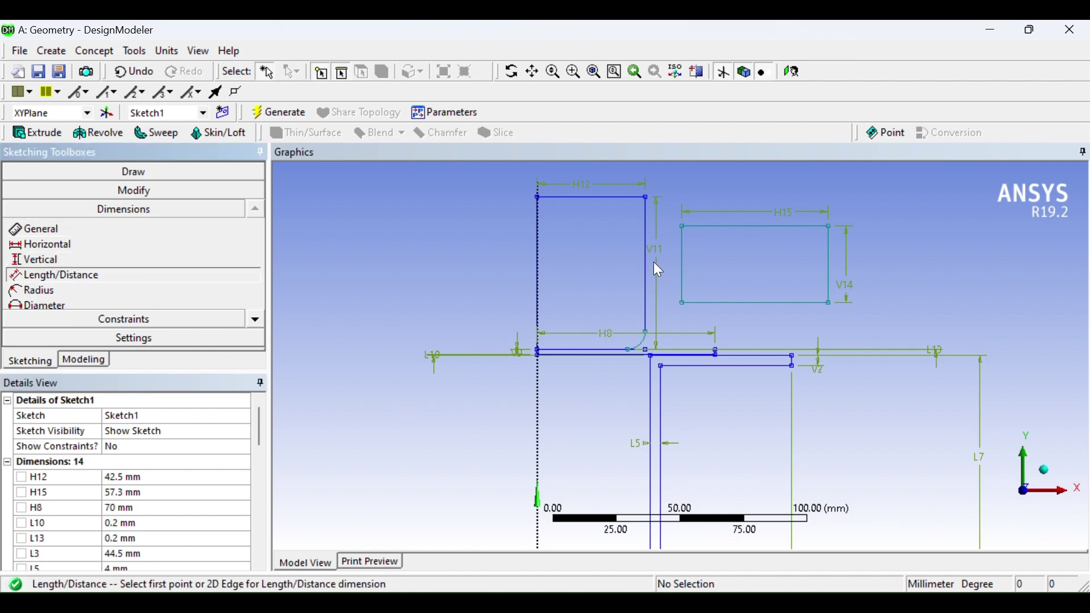
{"action": "left_click", "coordinate": [645, 264]}
{"action": "left_click", "coordinate": [688, 277]}
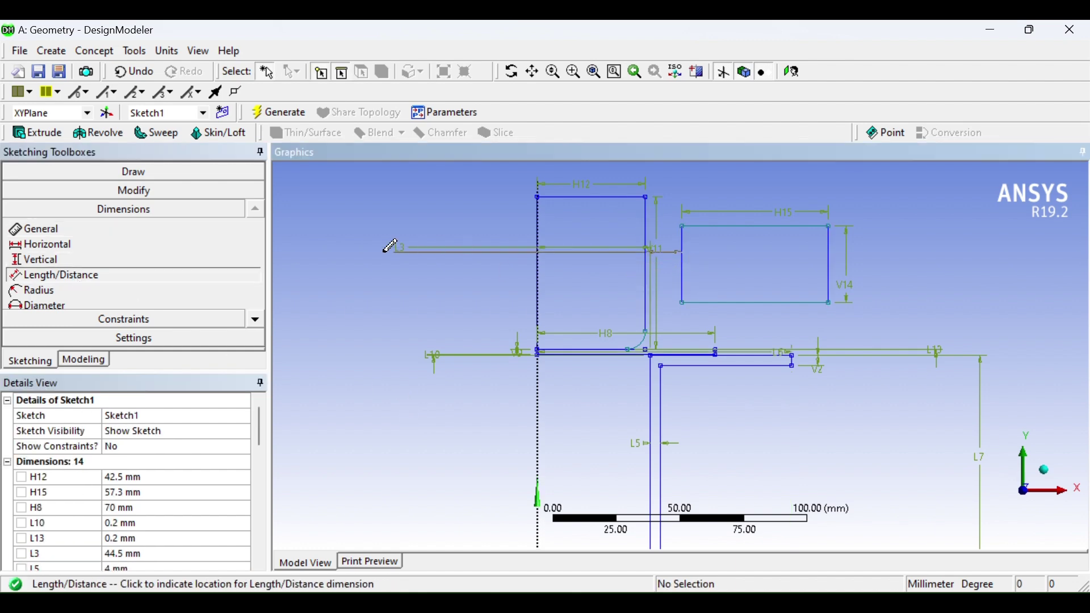
{"action": "left_click", "coordinate": [348, 283]}
Set the punch-to-blank-holder gap dimension L16 to 0.2 mm
{"action": "scroll", "coordinate": [129, 495], "scroll_direction": "down", "scroll_amount": 1}
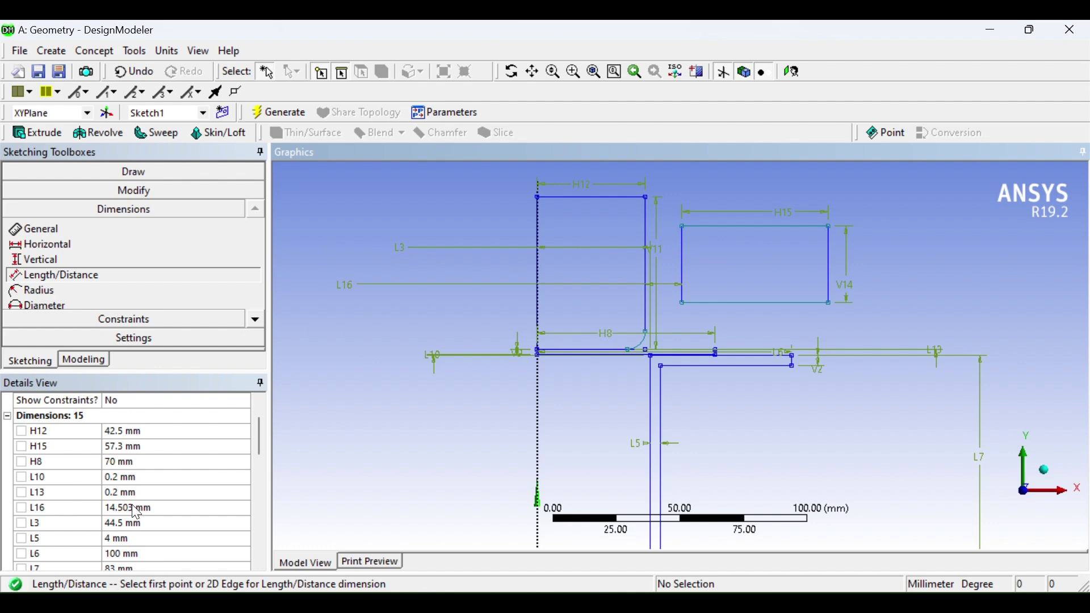
{"action": "left_click", "coordinate": [133, 506]}
{"action": "type", "text": "0"}
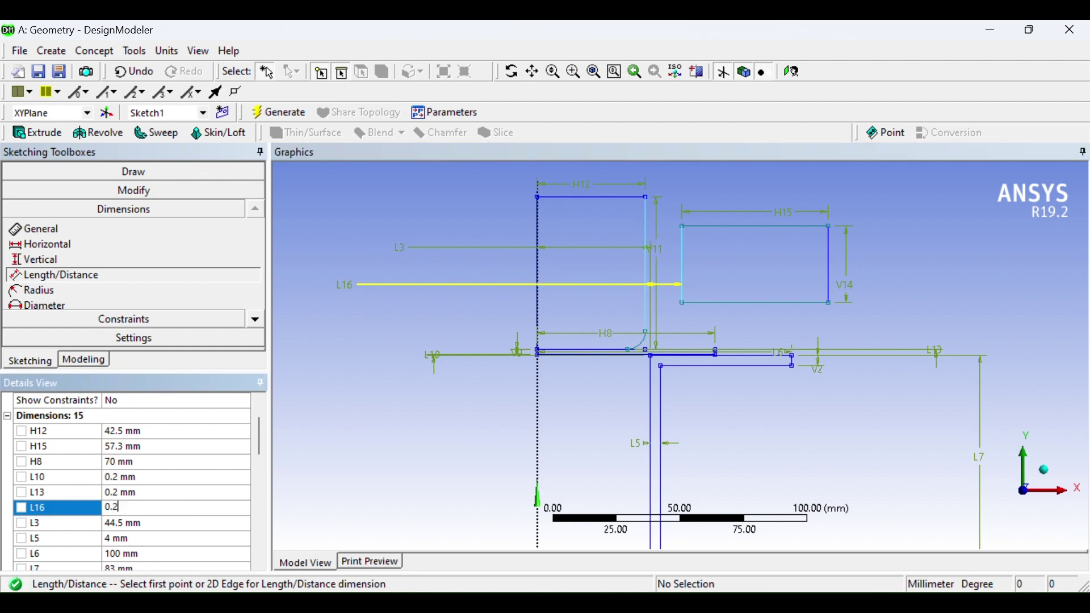
{"action": "type", "text": ".2"}
{"action": "key", "text": "Return"}
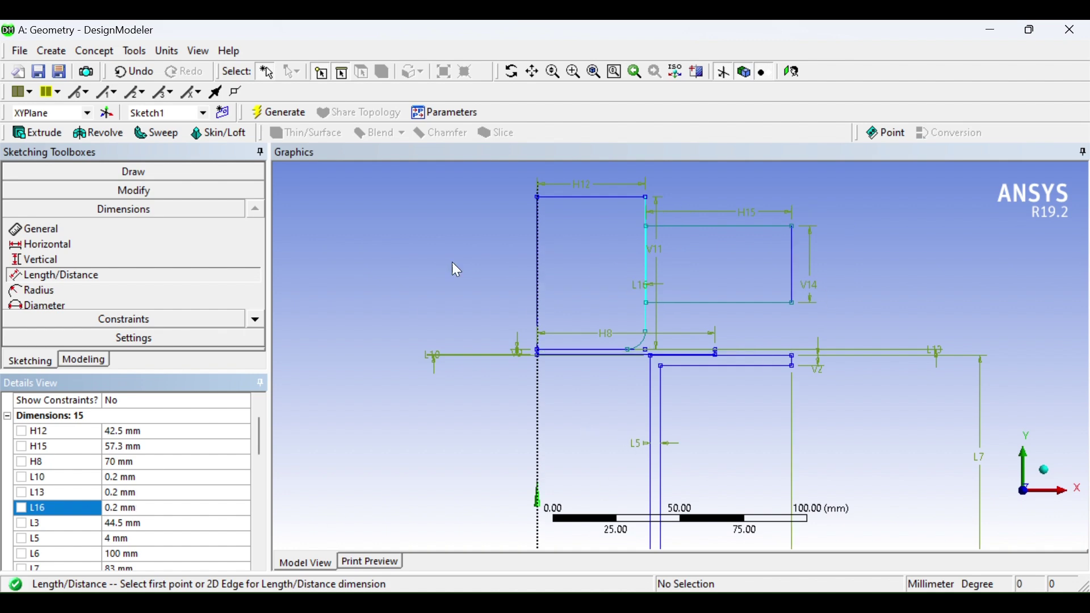
Add a length/distance dimension between the blank holder's lower edge and the blank's upper edge
{"action": "left_click", "coordinate": [673, 352]}
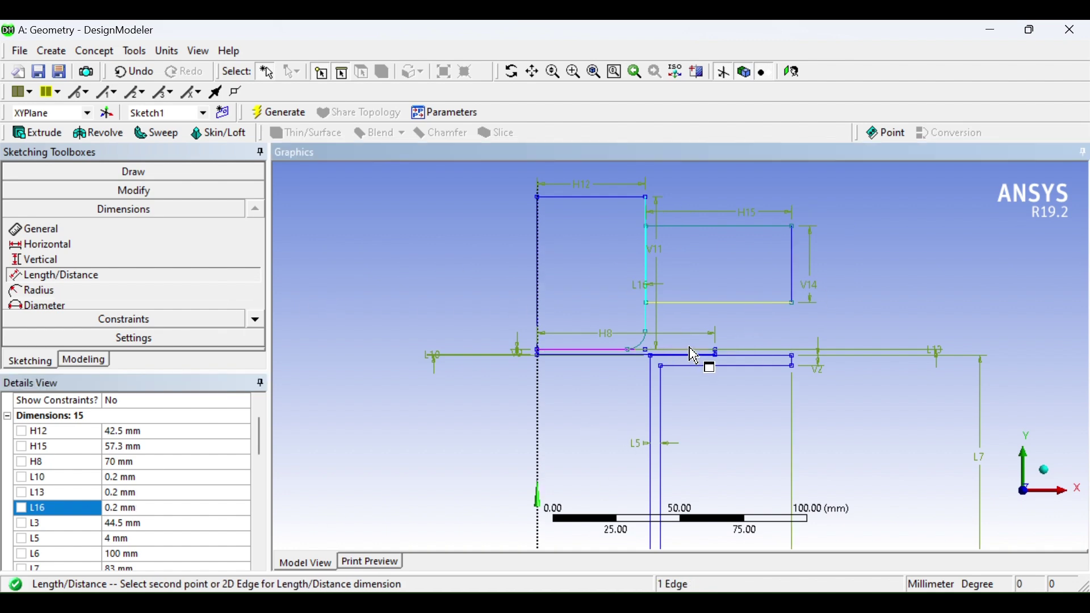
{"action": "scroll", "coordinate": [693, 349], "scroll_direction": "up", "scroll_amount": 4}
{"action": "scroll", "coordinate": [693, 347], "scroll_direction": "up", "scroll_amount": 4}
{"action": "left_click", "coordinate": [745, 312]}
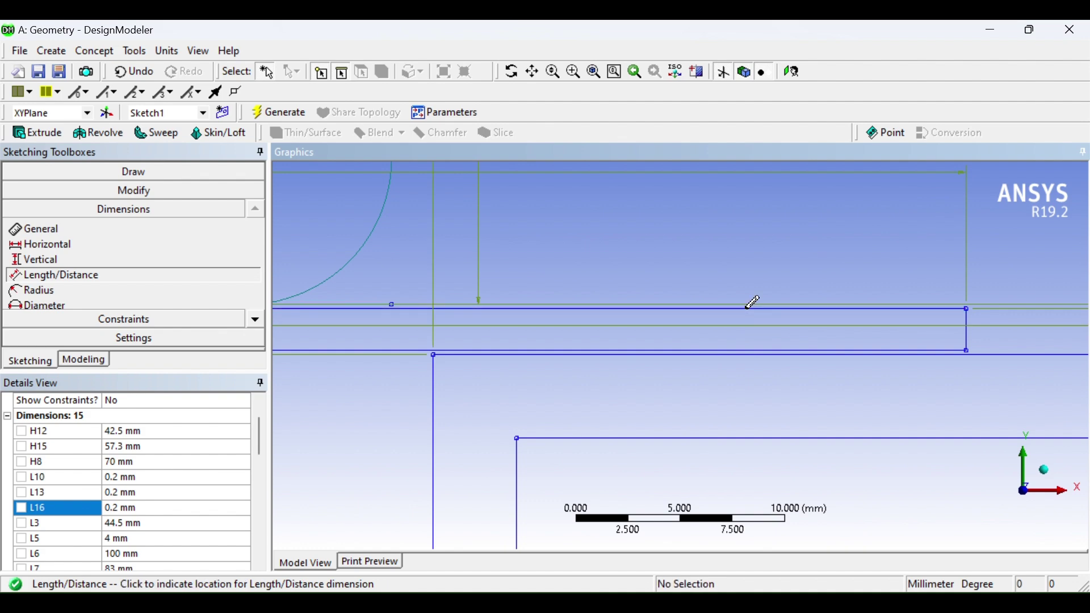
{"action": "scroll", "coordinate": [752, 305], "scroll_direction": "down", "scroll_amount": 2}
{"action": "scroll", "coordinate": [752, 304], "scroll_direction": "down", "scroll_amount": 4}
{"action": "left_click", "coordinate": [974, 289]}
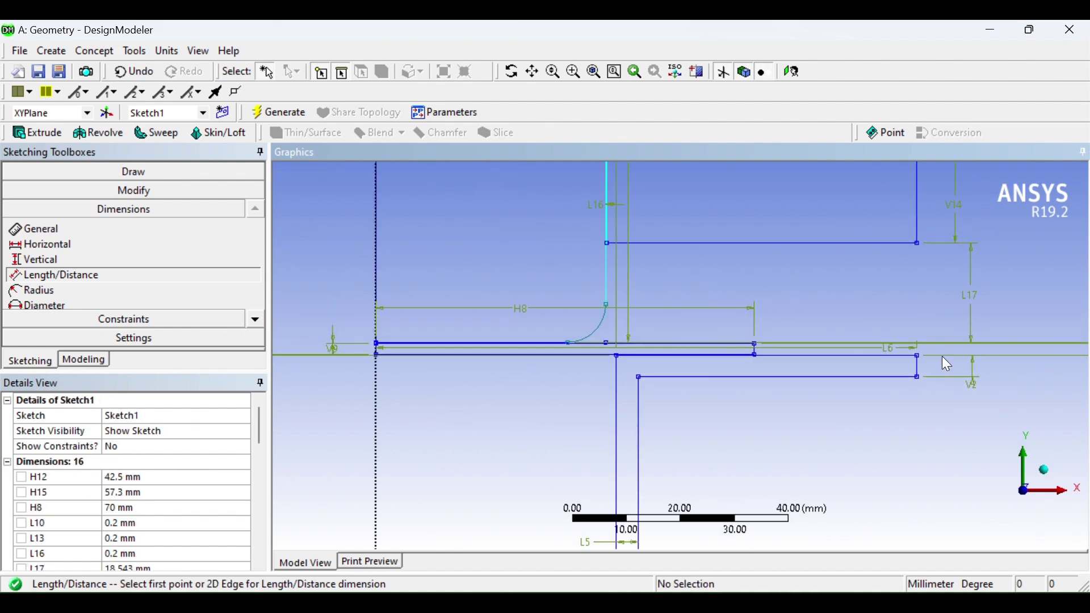
Set the blank-to-blank-holder gap dimension L17 to 0.2 mm and inspect the gap up close
{"action": "scroll", "coordinate": [113, 510], "scroll_direction": "down", "scroll_amount": 4}
{"action": "scroll", "coordinate": [103, 504], "scroll_direction": "up", "scroll_amount": 1}
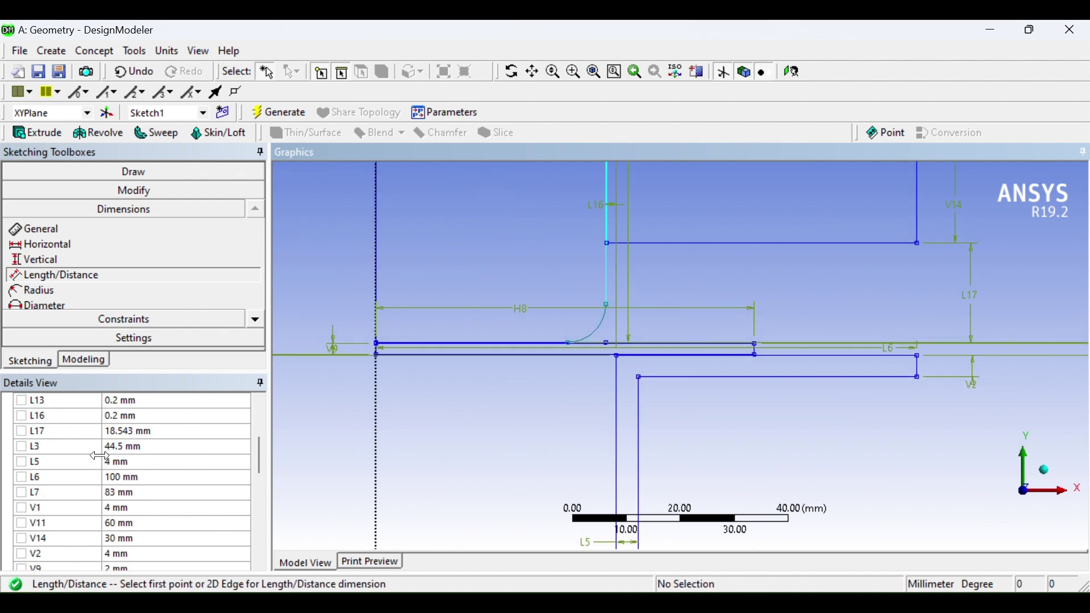
{"action": "left_click", "coordinate": [170, 431]}
{"action": "type", "text": "0"}
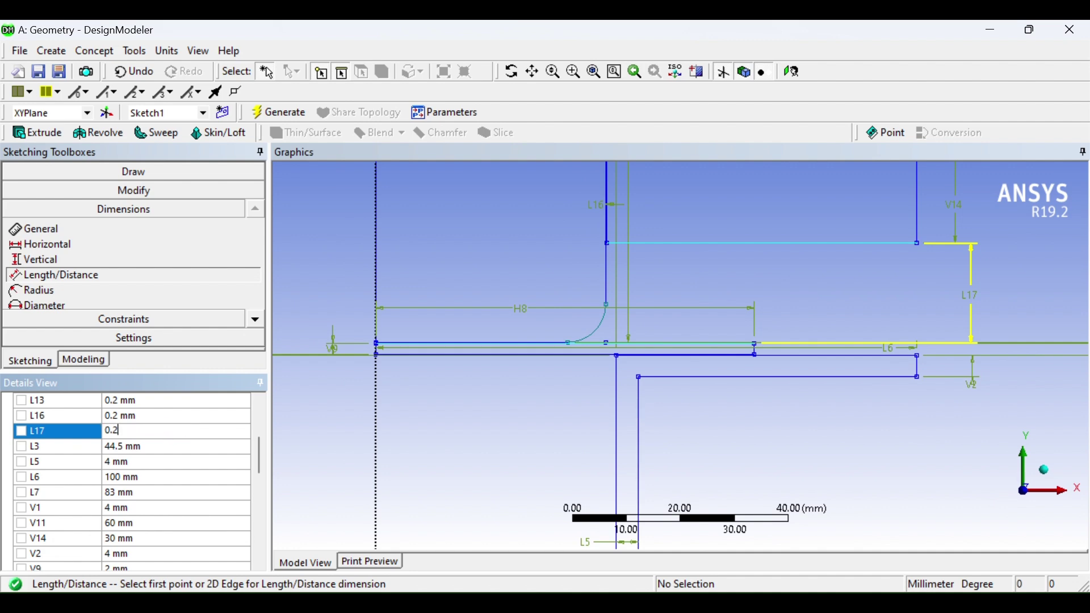
{"action": "type", "text": ".2"}
{"action": "key", "text": "Return"}
{"action": "scroll", "coordinate": [1020, 414], "scroll_direction": "down", "scroll_amount": 3}
{"action": "scroll", "coordinate": [924, 382], "scroll_direction": "up", "scroll_amount": 4}
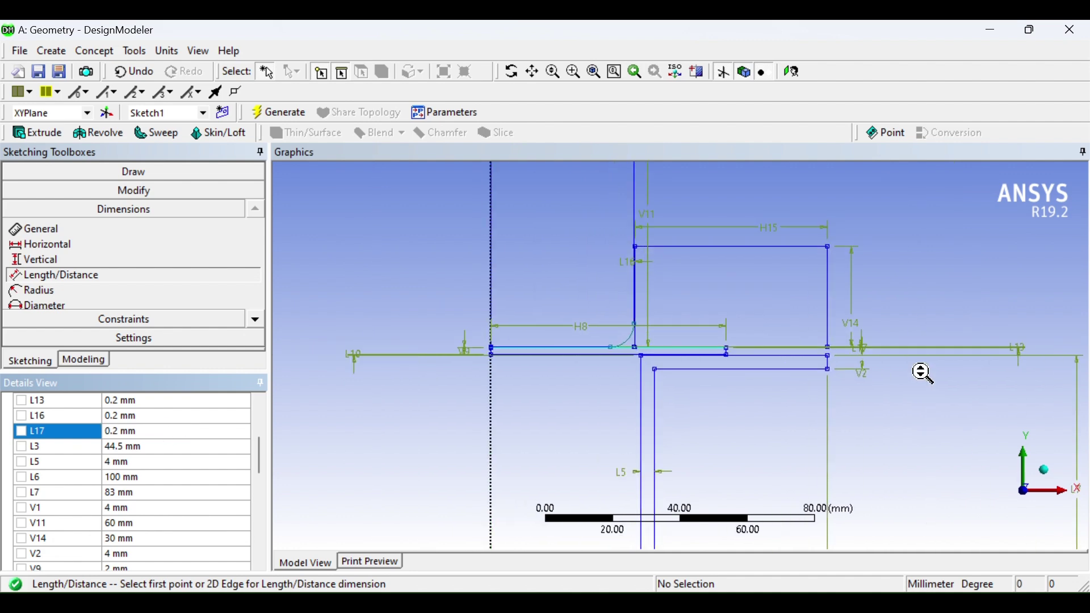
{"action": "scroll", "coordinate": [869, 362], "scroll_direction": "up", "scroll_amount": 4}
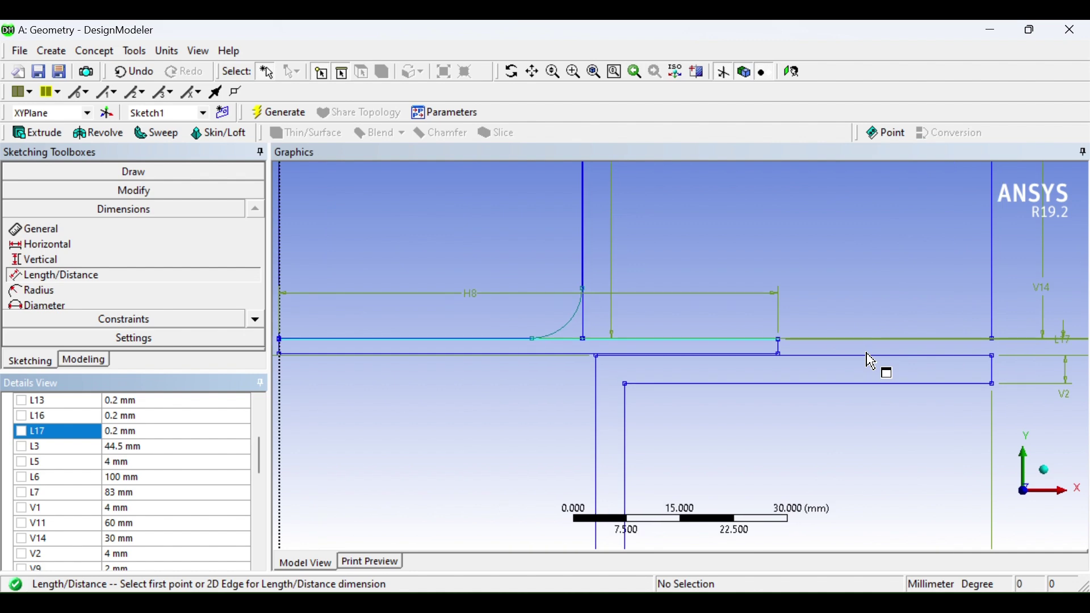
Fillet the inner and outer shoulder corners of the die profile with an 8 mm radius
{"action": "scroll", "coordinate": [870, 353], "scroll_direction": "down", "scroll_amount": 6}
{"action": "scroll", "coordinate": [872, 354], "scroll_direction": "down", "scroll_amount": 3}
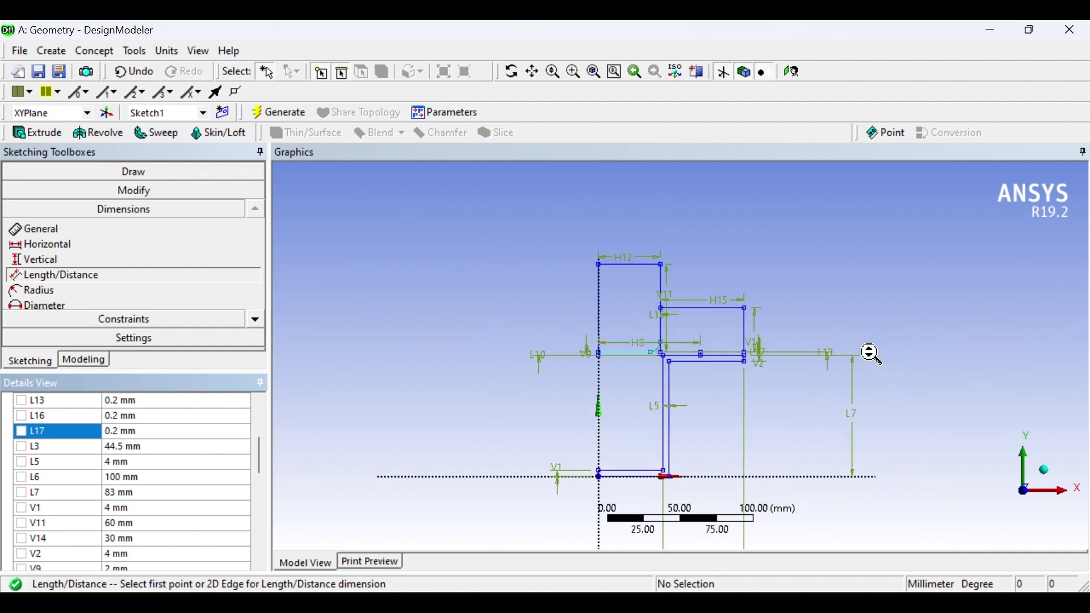
{"action": "scroll", "coordinate": [721, 362], "scroll_direction": "up", "scroll_amount": 9}
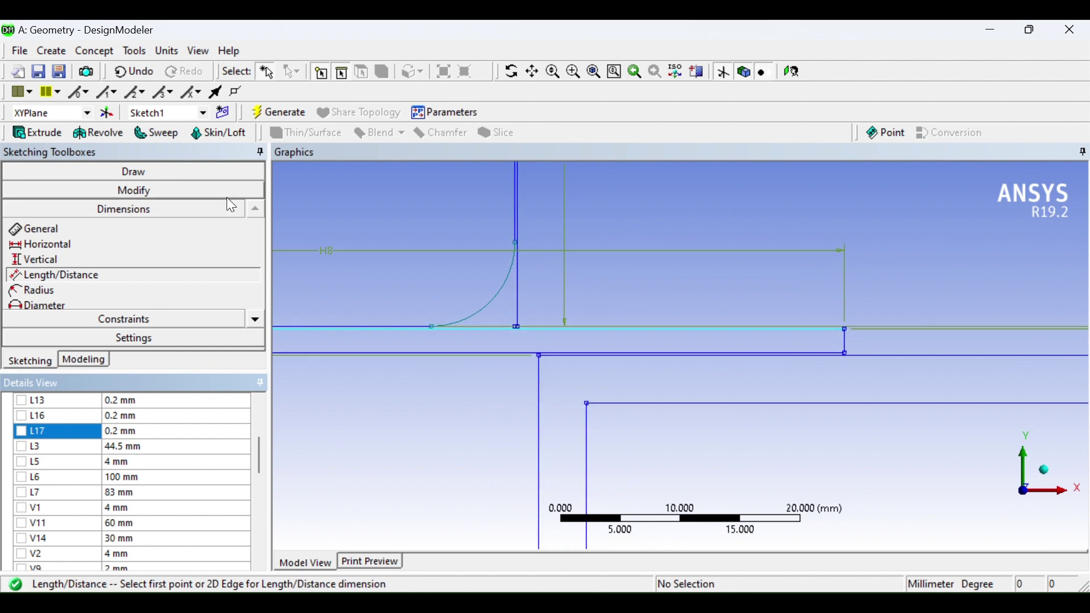
{"action": "left_click", "coordinate": [150, 193]}
{"action": "left_click", "coordinate": [57, 211]}
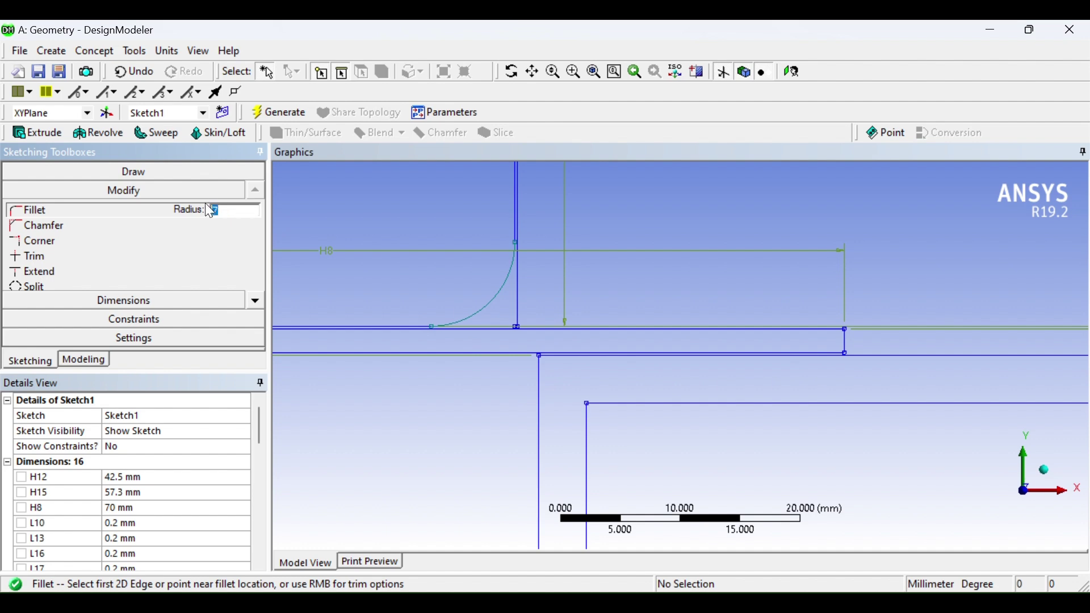
{"action": "type", "text": "8"}
{"action": "left_click", "coordinate": [590, 465]}
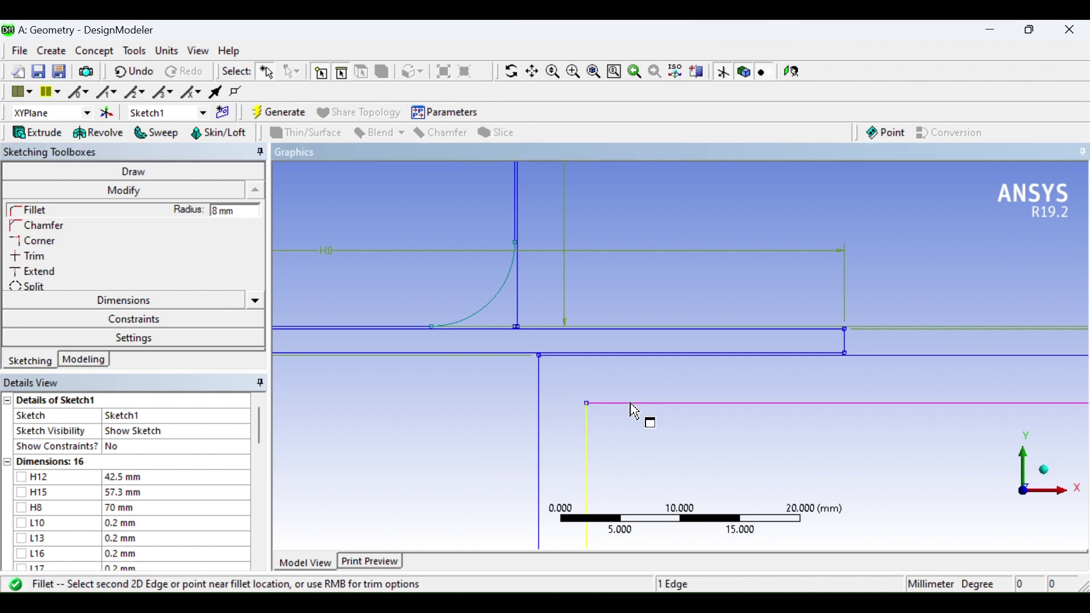
{"action": "left_click", "coordinate": [635, 404]}
{"action": "left_click", "coordinate": [539, 409]}
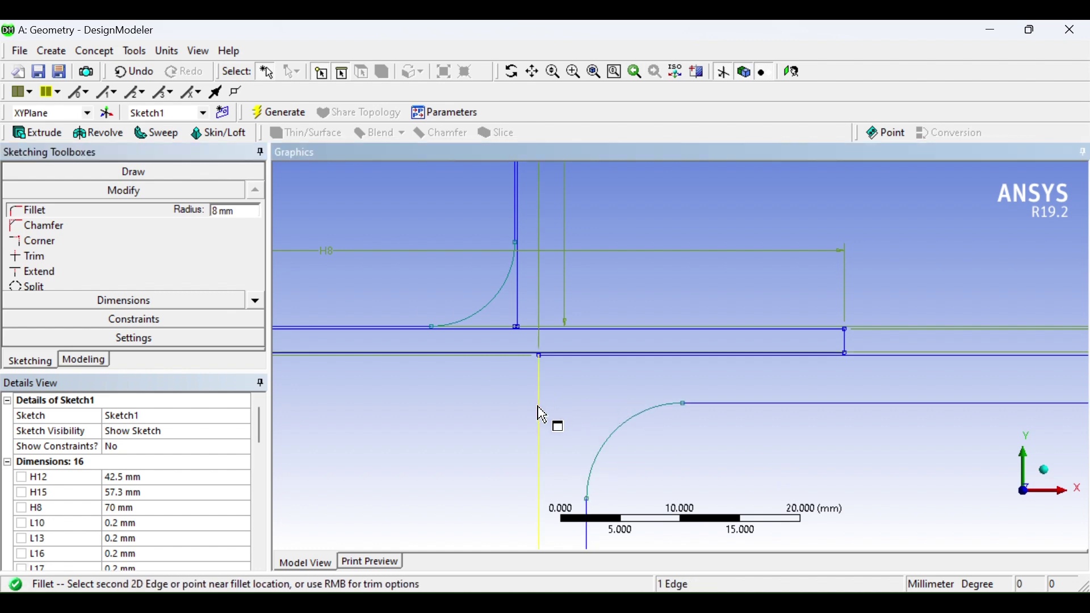
{"action": "left_click", "coordinate": [590, 357]}
{"action": "scroll", "coordinate": [580, 414], "scroll_direction": "down", "scroll_amount": 5}
{"action": "scroll", "coordinate": [744, 424], "scroll_direction": "down", "scroll_amount": 3}
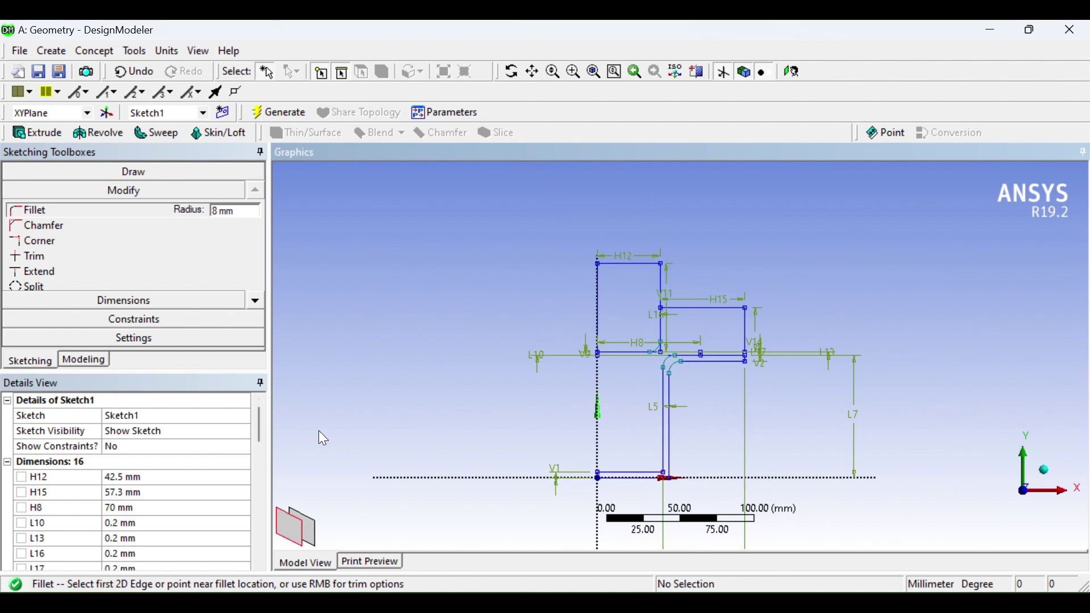
Start a Revolve feature in modeling mode with Sketch1 as its geometry
{"action": "left_click", "coordinate": [90, 360]}
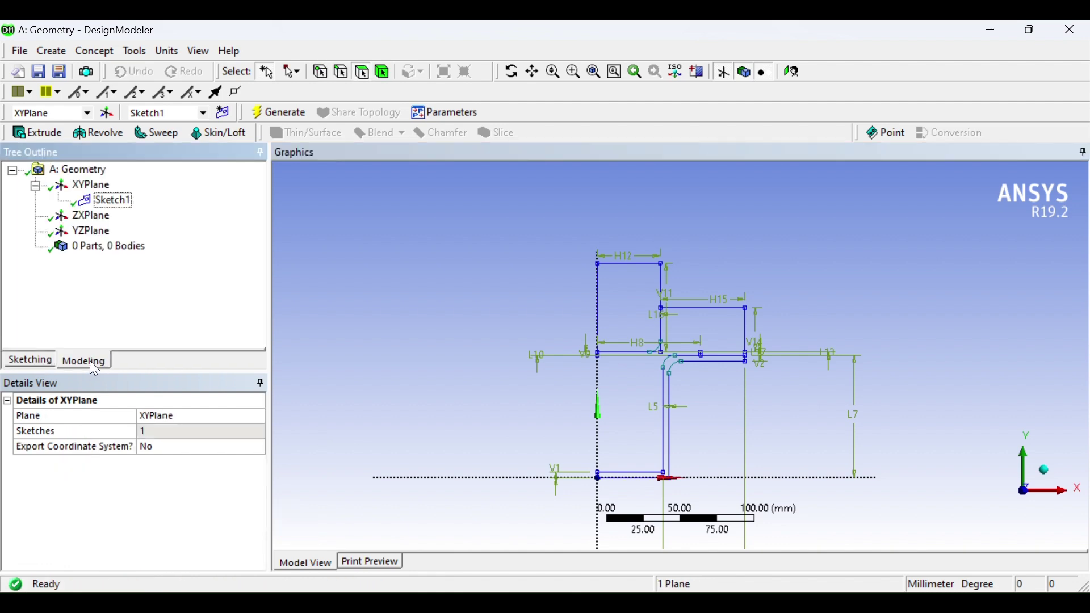
{"action": "left_click", "coordinate": [106, 130]}
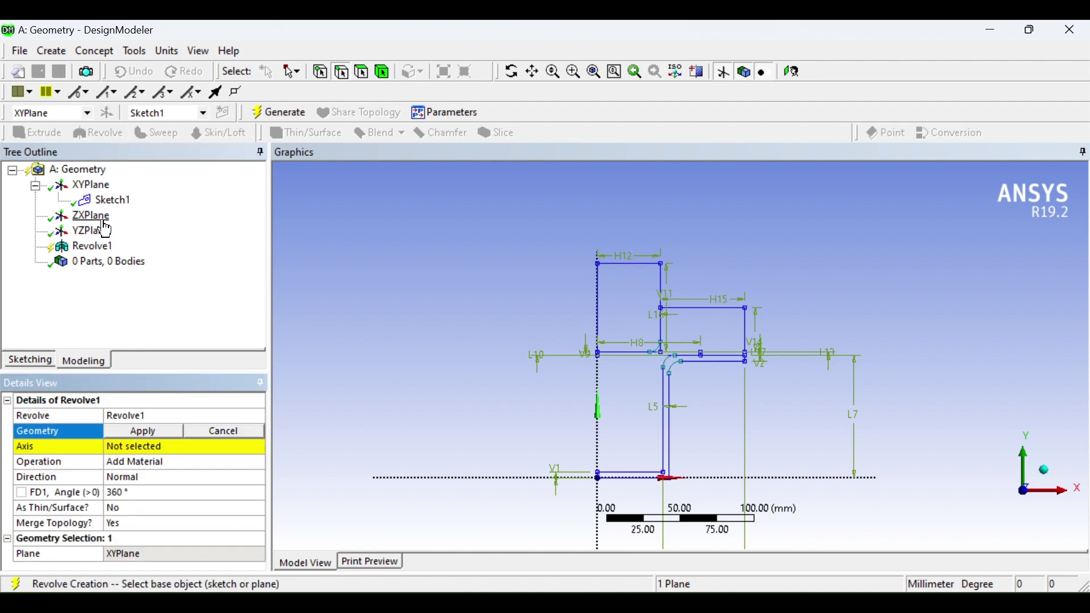
{"action": "left_click", "coordinate": [107, 200]}
{"action": "left_click", "coordinate": [148, 431]}
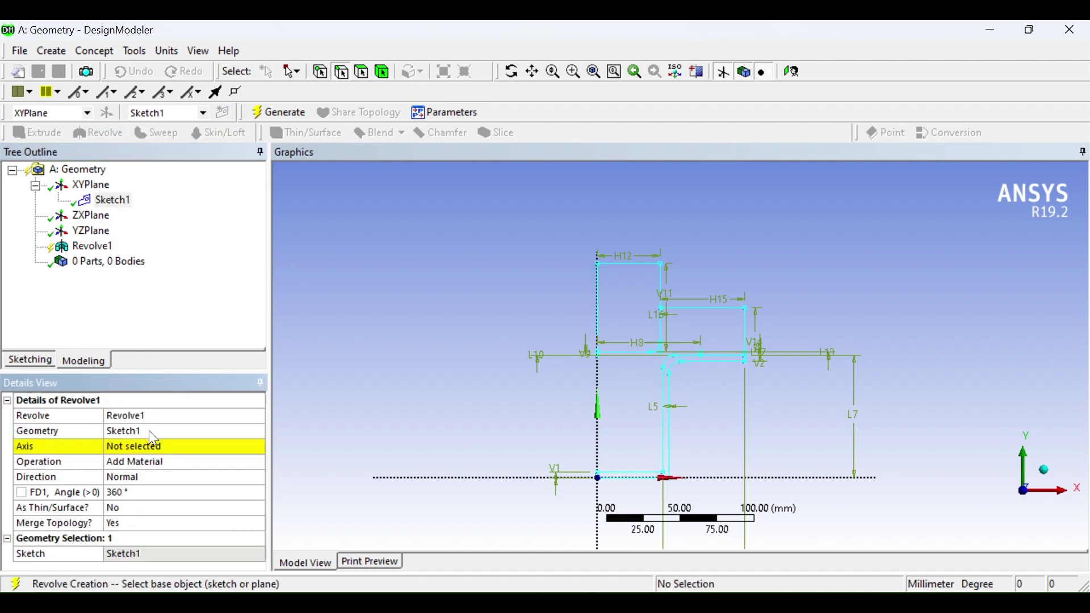
Assign the vertical Y axis as the revolve axis and generate the full 360° revolve with Add Material
{"action": "left_click", "coordinate": [132, 449]}
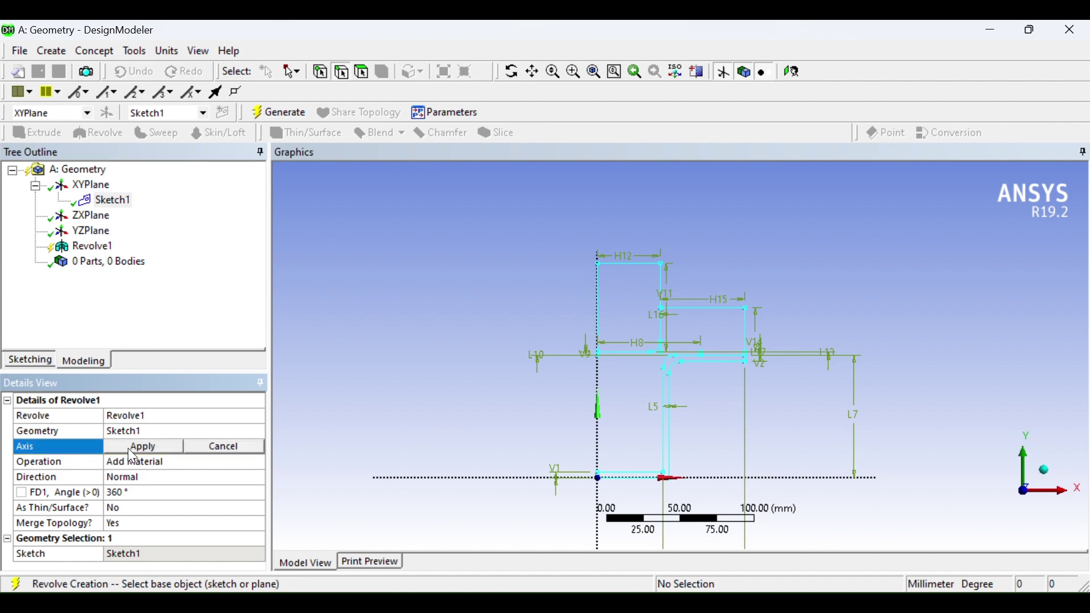
{"action": "scroll", "coordinate": [590, 453], "scroll_direction": "up", "scroll_amount": 3}
{"action": "scroll", "coordinate": [500, 414], "scroll_direction": "down", "scroll_amount": 2}
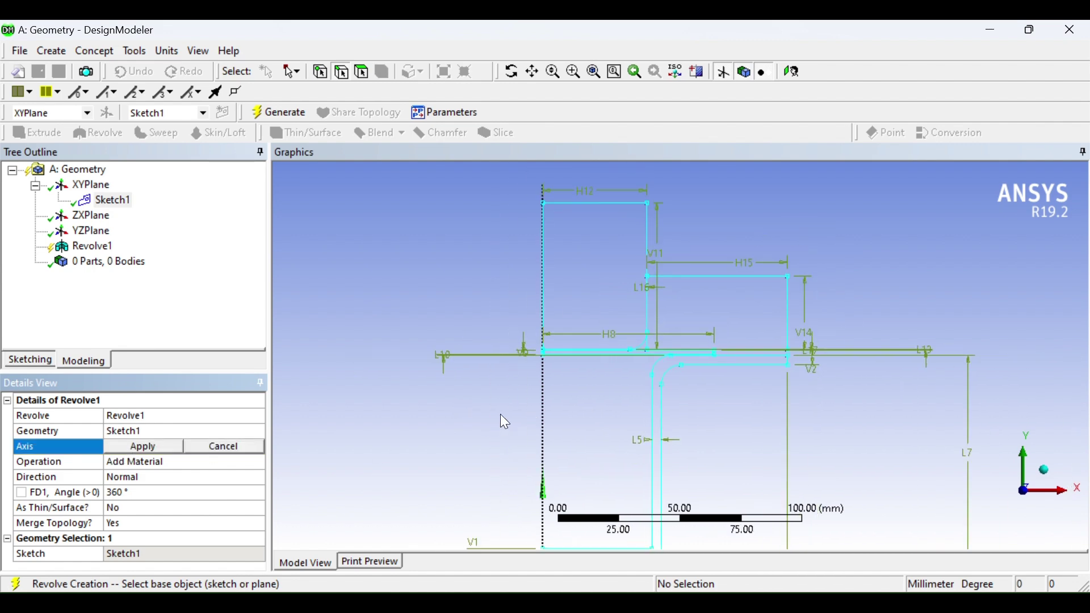
{"action": "middle_click_drag", "start_coordinate": [502, 411], "coordinate": [594, 349], "text": "ctrl"}
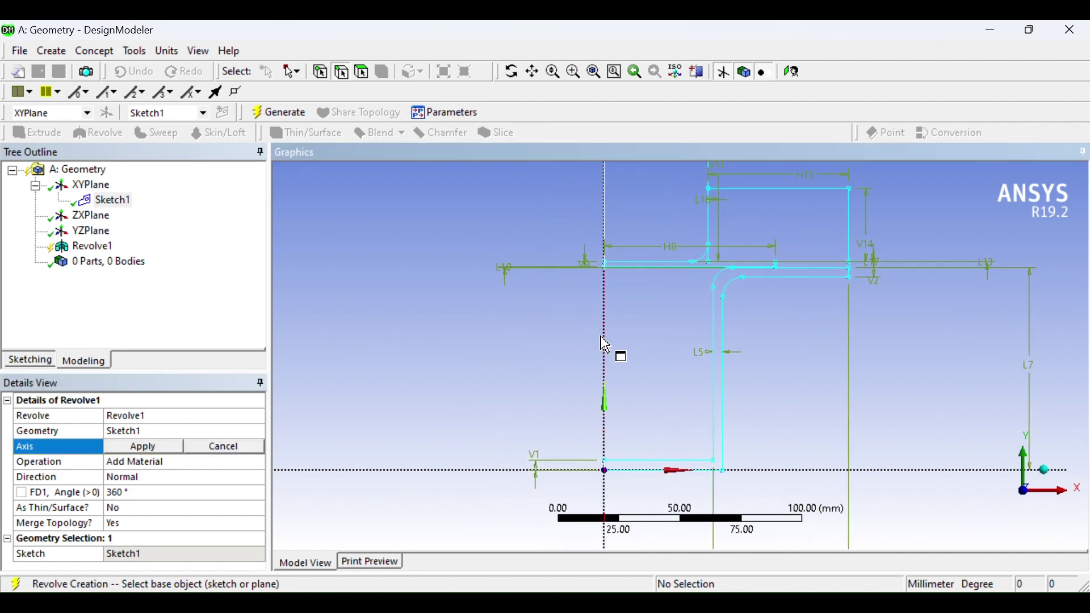
{"action": "left_click", "coordinate": [604, 338]}
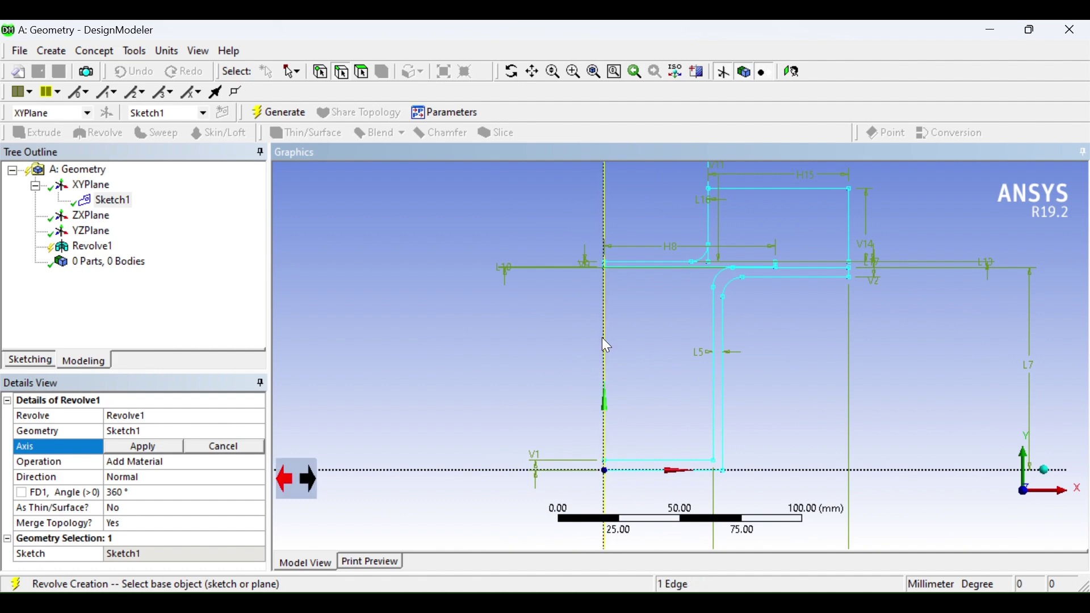
{"action": "left_click", "coordinate": [147, 447]}
{"action": "scroll", "coordinate": [283, 421], "scroll_direction": "down", "scroll_amount": 2}
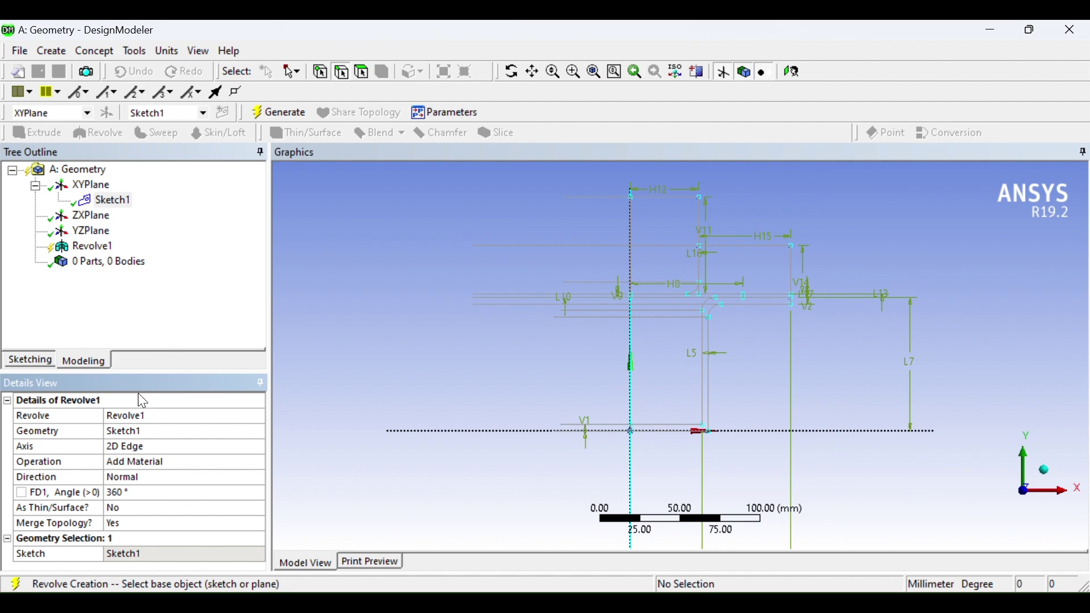
{"action": "left_click", "coordinate": [299, 116]}
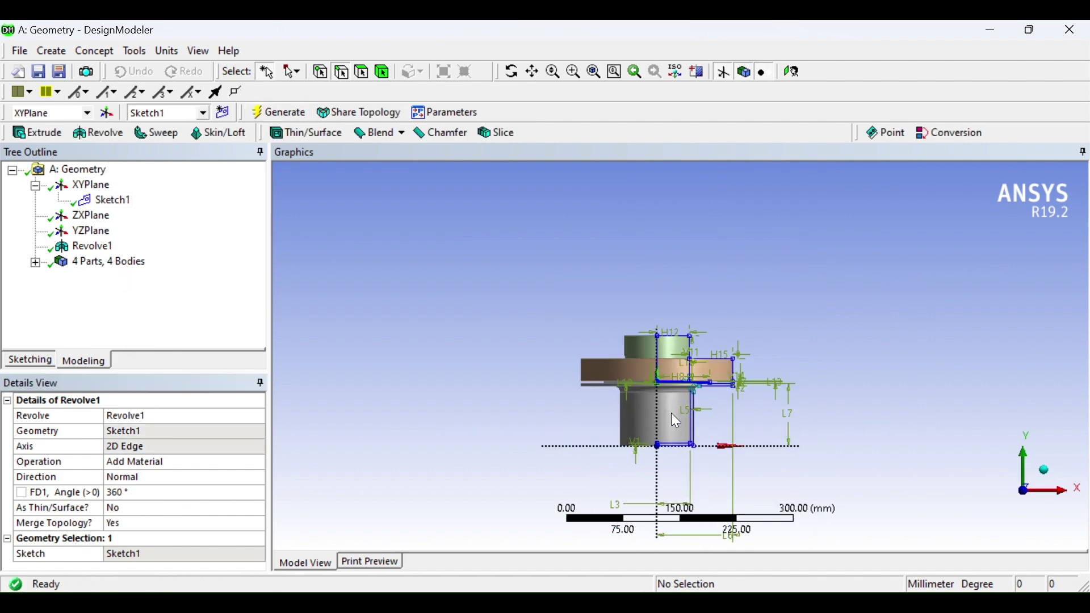
Hide Sketch1 and inspect the revolved bodies in 3D
{"action": "left_click", "coordinate": [113, 200]}
{"action": "right_click", "coordinate": [117, 200]}
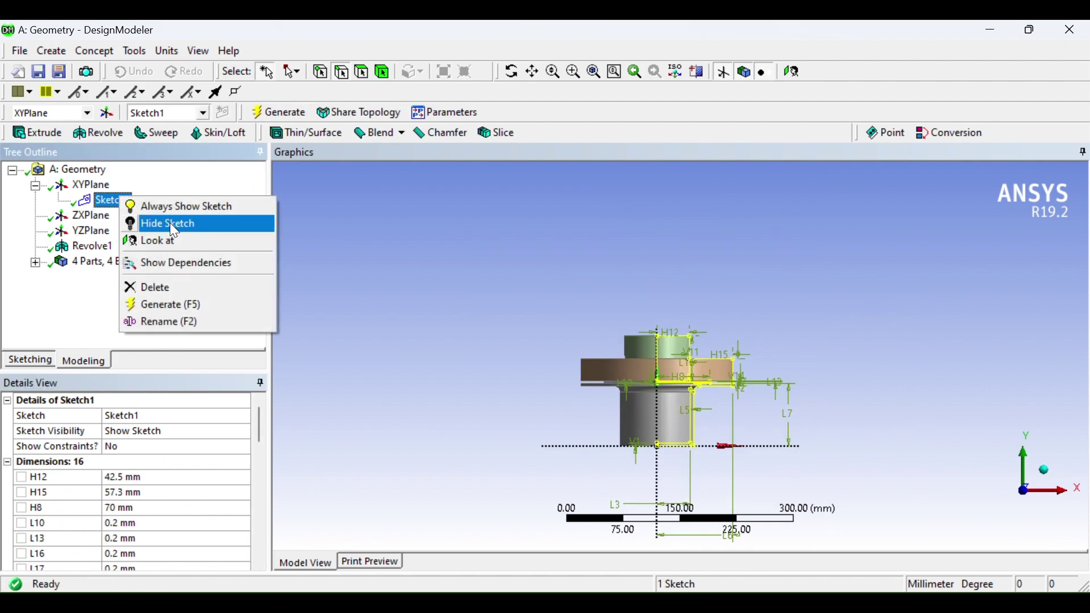
{"action": "left_click", "coordinate": [169, 222]}
{"action": "mouse_move", "coordinate": [881, 343]}
{"action": "middle_mouse_down"}
{"action": "mouse_move", "coordinate": [808, 380]}
{"action": "mouse_move", "coordinate": [714, 324]}
{"action": "mouse_move", "coordinate": [777, 423]}
{"action": "mouse_move", "coordinate": [796, 380]}
{"action": "mouse_move", "coordinate": [738, 311]}
{"action": "mouse_move", "coordinate": [744, 331]}
{"action": "middle_mouse_up"}
{"action": "scroll", "coordinate": [791, 406], "scroll_direction": "up", "scroll_amount": 3}
{"action": "scroll", "coordinate": [741, 341], "scroll_direction": "down", "scroll_amount": 3}
Edit Revolve1 to a 180° angle, regenerate it and inspect the exposed cross-section
{"action": "left_click", "coordinate": [91, 246]}
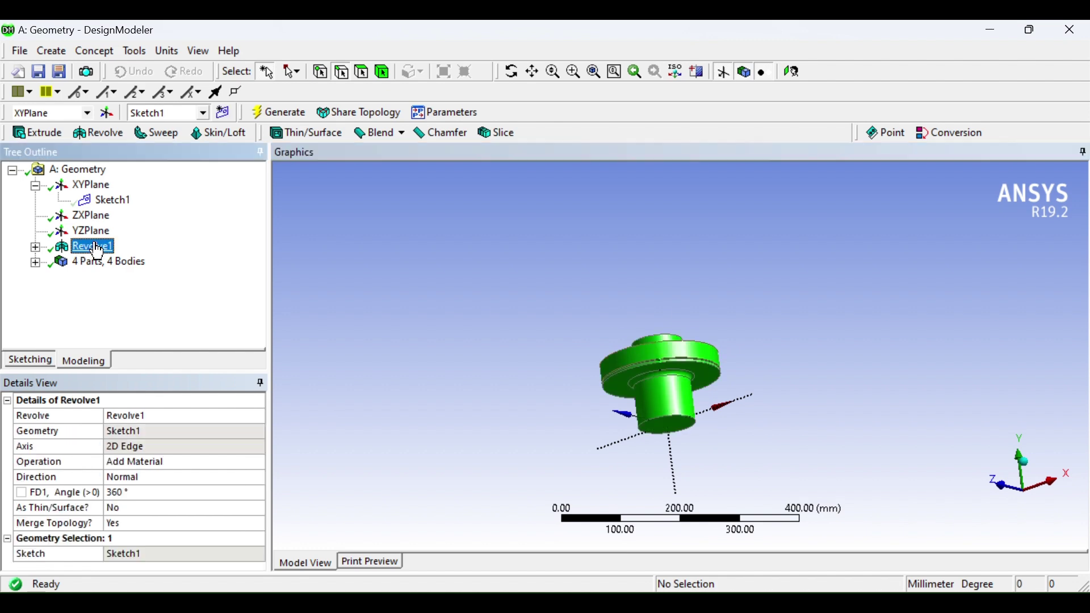
{"action": "right_click", "coordinate": [108, 247]}
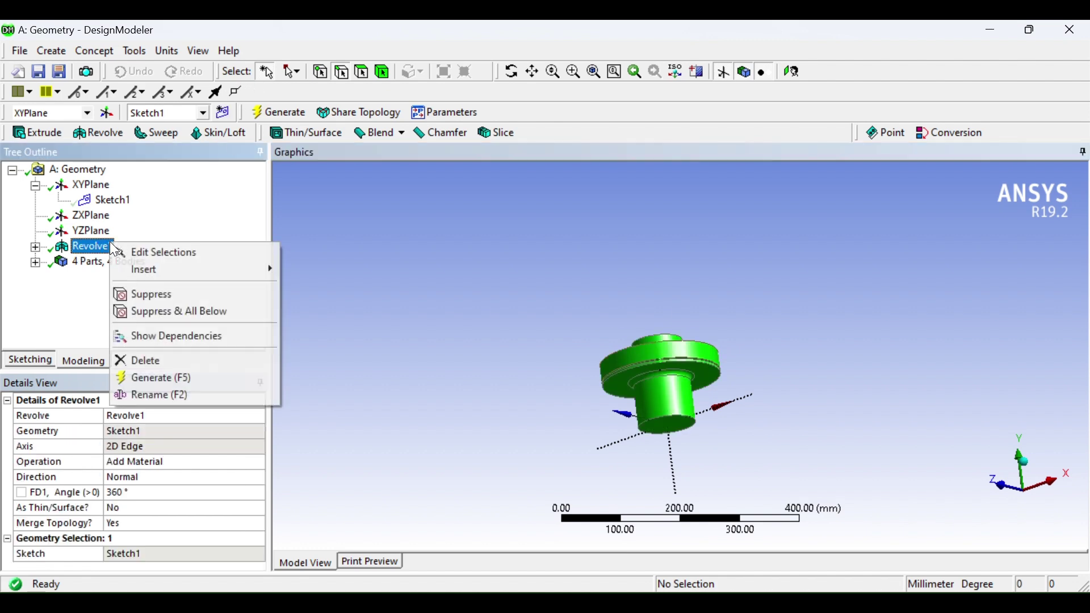
{"action": "left_click", "coordinate": [183, 254]}
{"action": "left_click", "coordinate": [146, 492]}
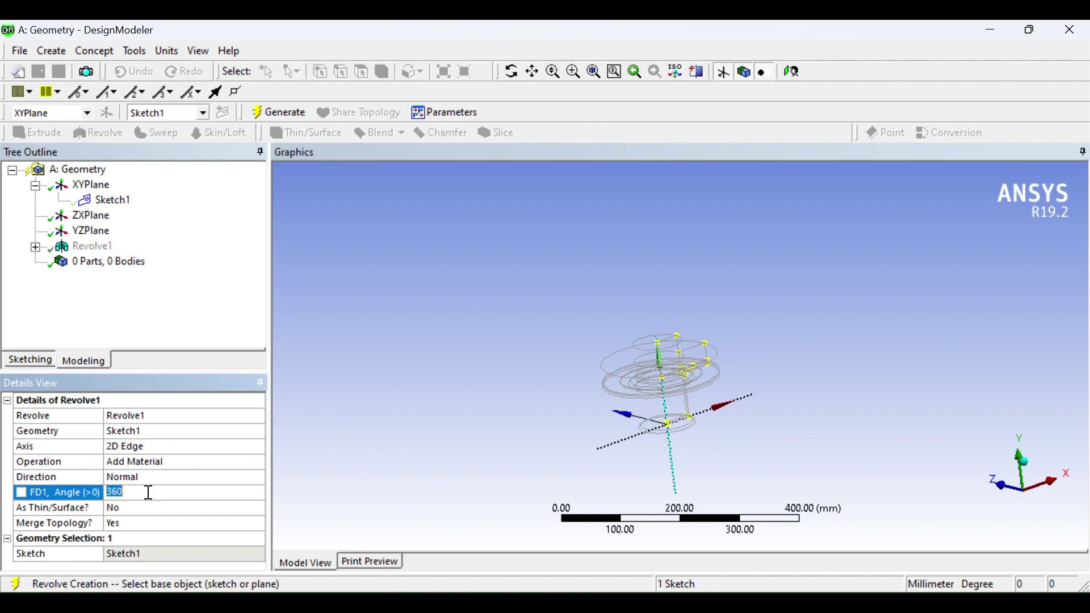
{"action": "type", "text": "180"}
{"action": "key", "text": "Return"}
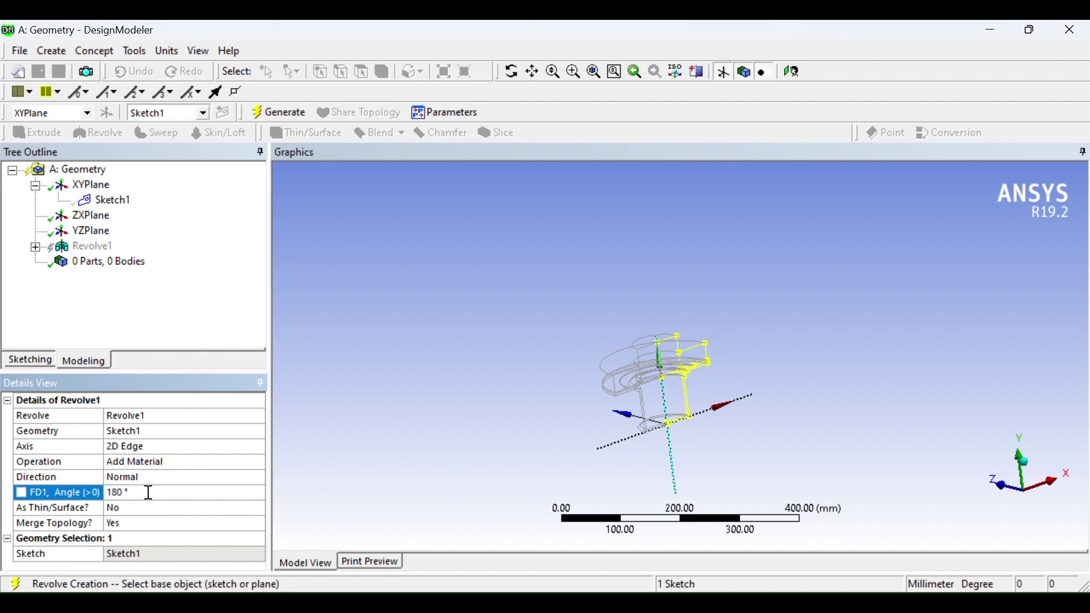
{"action": "left_click", "coordinate": [277, 113]}
{"action": "middle_click_drag", "start_coordinate": [718, 377], "coordinate": [711, 470]}
{"action": "scroll", "coordinate": [683, 402], "scroll_direction": "up", "scroll_amount": 3}
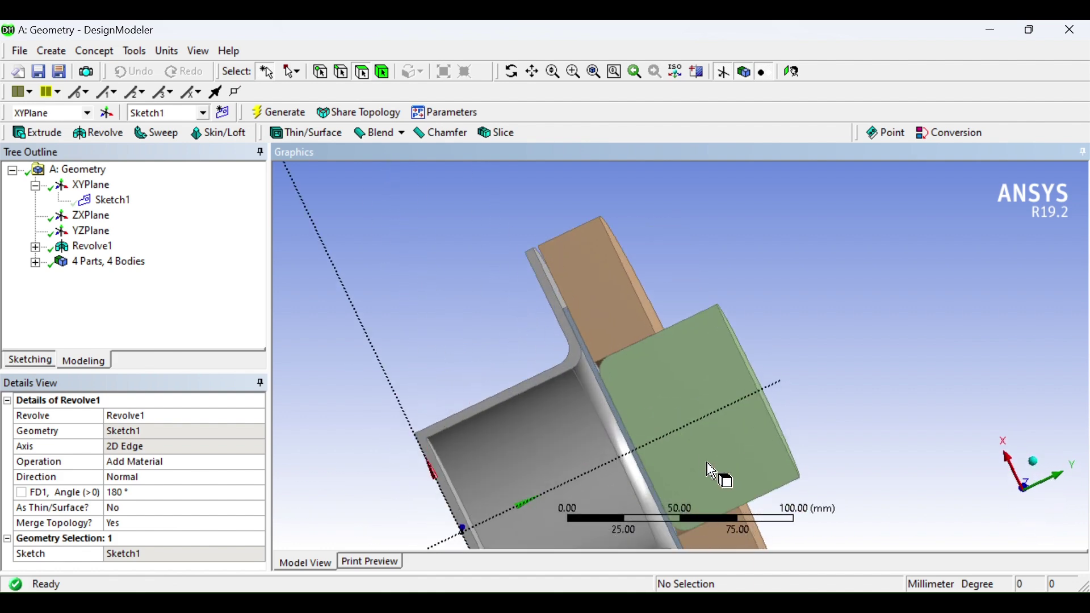
{"action": "scroll", "coordinate": [711, 470], "scroll_direction": "up", "scroll_amount": 1}
Expand the list of bodies and highlight each of the four solids to identify which component it represents
{"action": "double_click", "coordinate": [85, 264]}
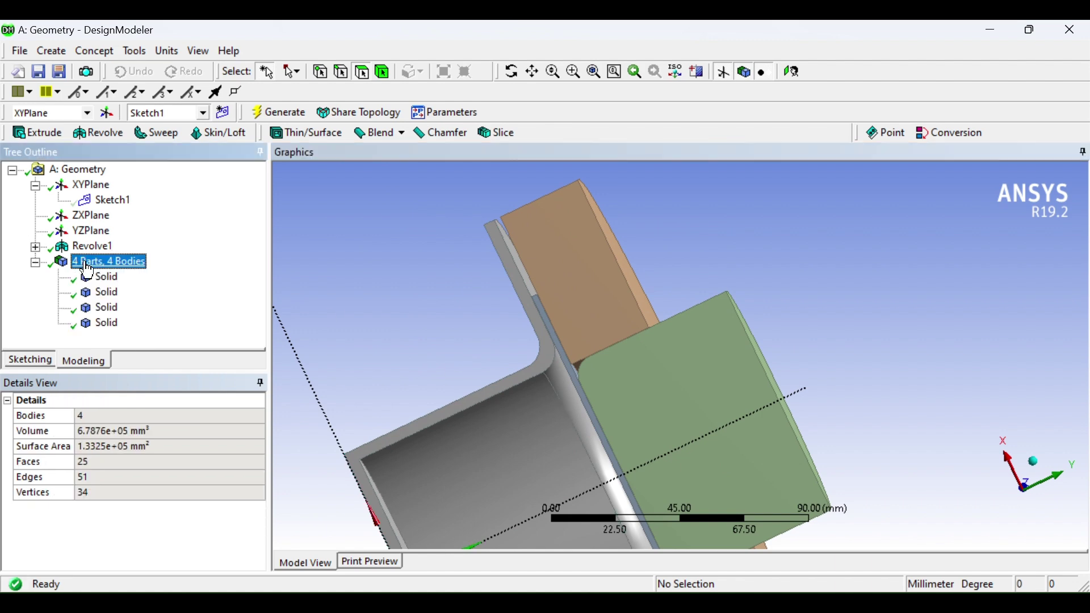
{"action": "left_click", "coordinate": [107, 279]}
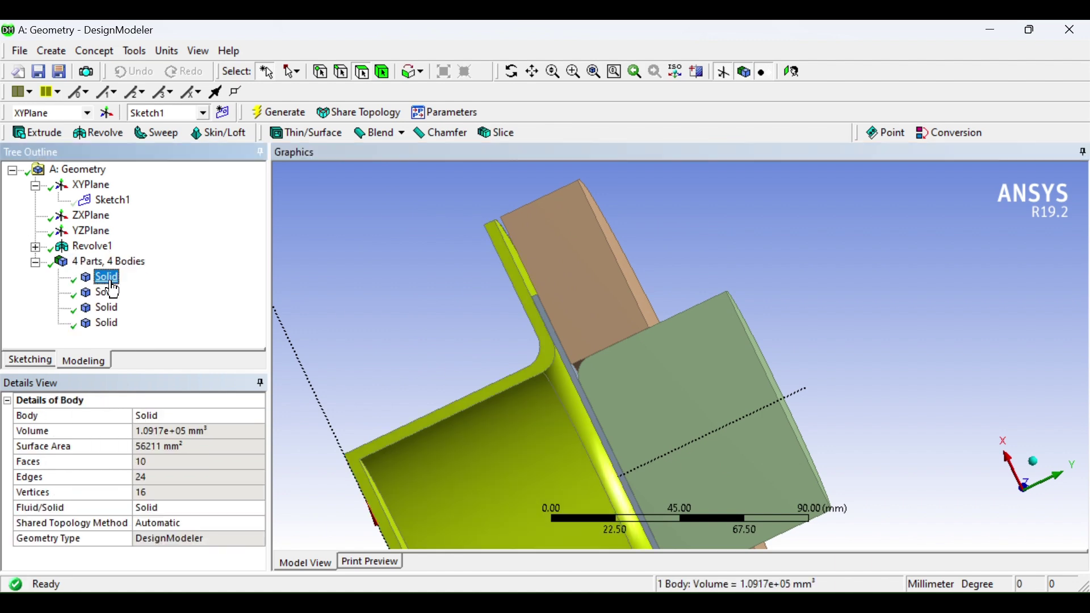
{"action": "middle_click_drag", "start_coordinate": [587, 360], "coordinate": [481, 505]}
{"action": "left_click", "coordinate": [103, 292]}
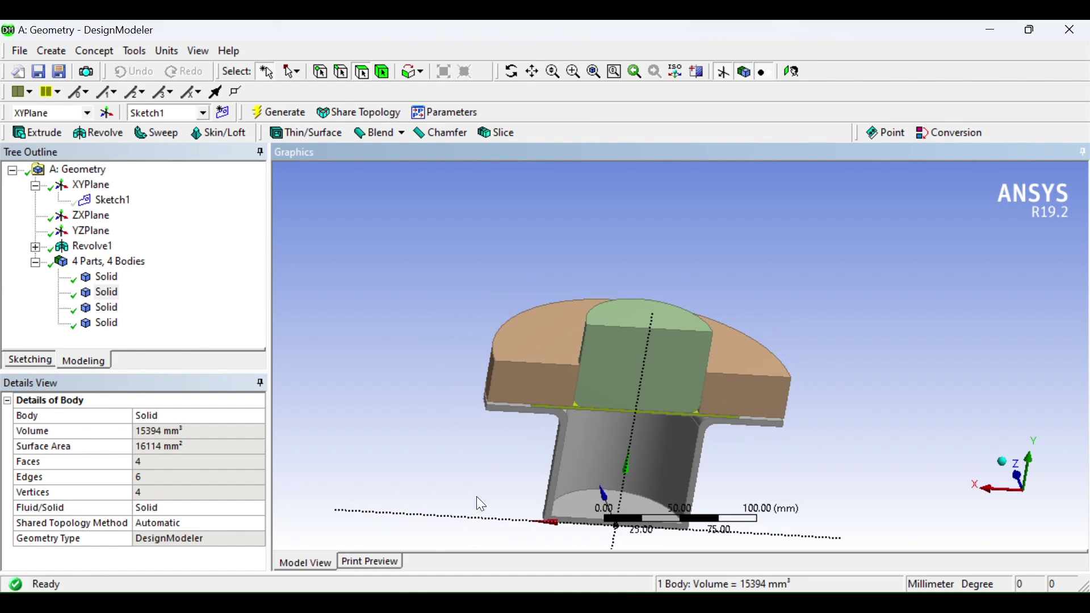
{"action": "left_click", "coordinate": [103, 308]}
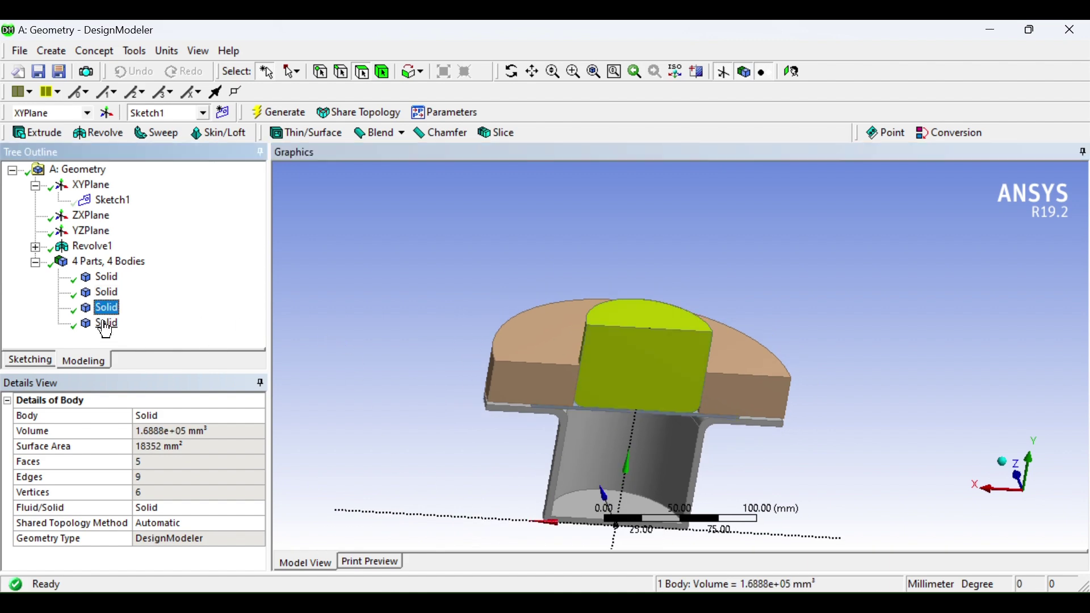
{"action": "left_click", "coordinate": [105, 325]}
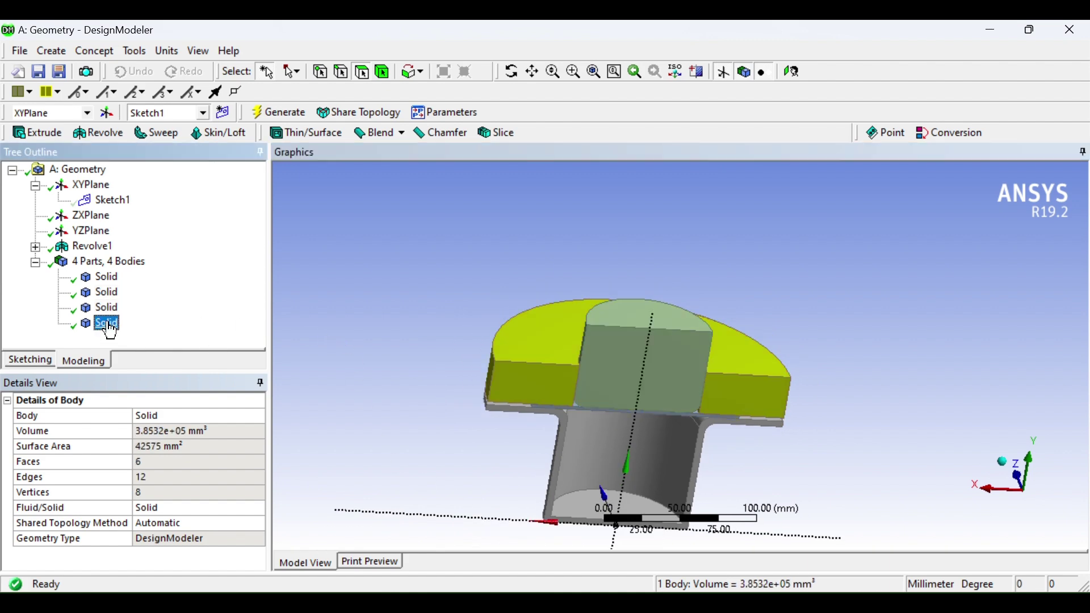